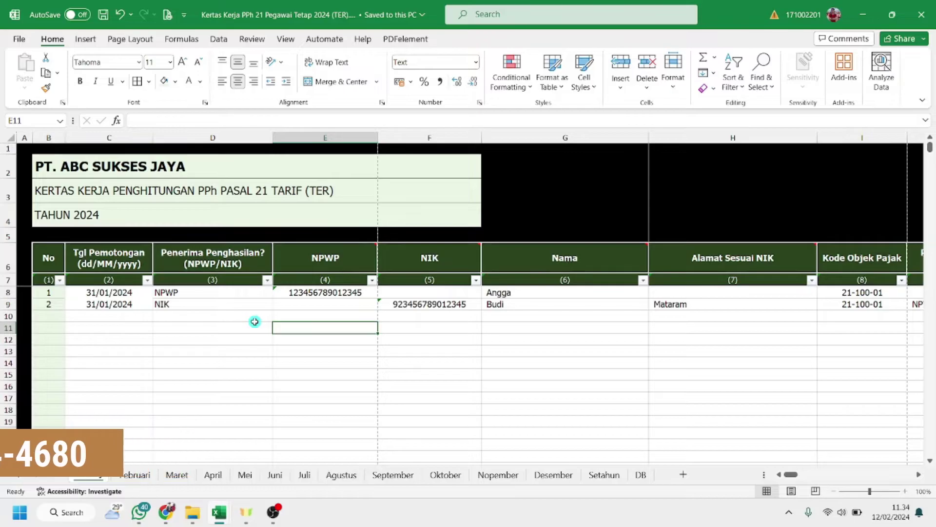
Step: Switch to Chrome and open the Google reviews of the tax consultant business shown in the search results
left_click(254, 317)
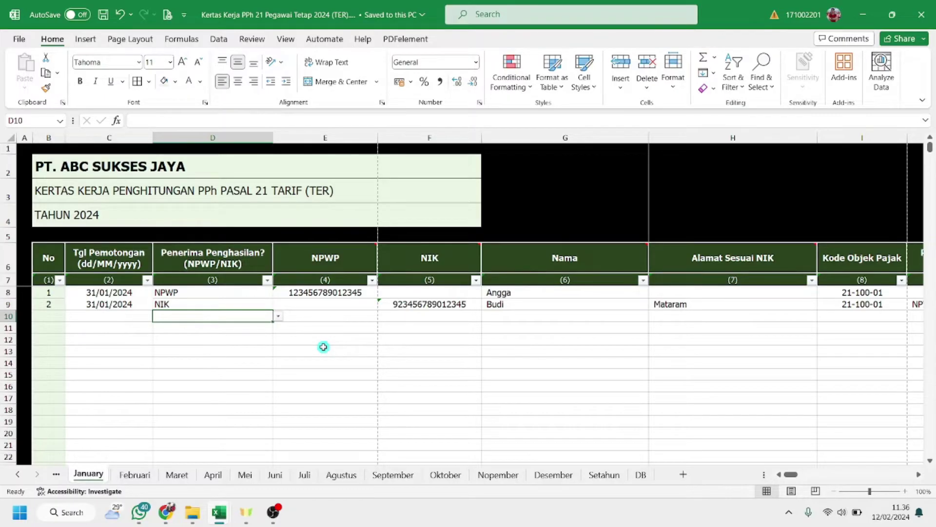
key("alt+Tab")
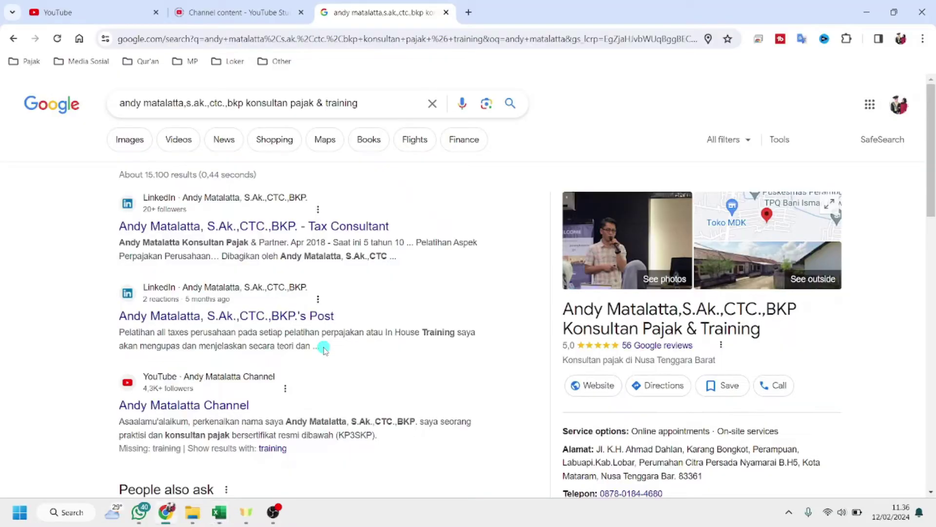
left_click(371, 106)
left_click_drag(372, 106, 115, 102)
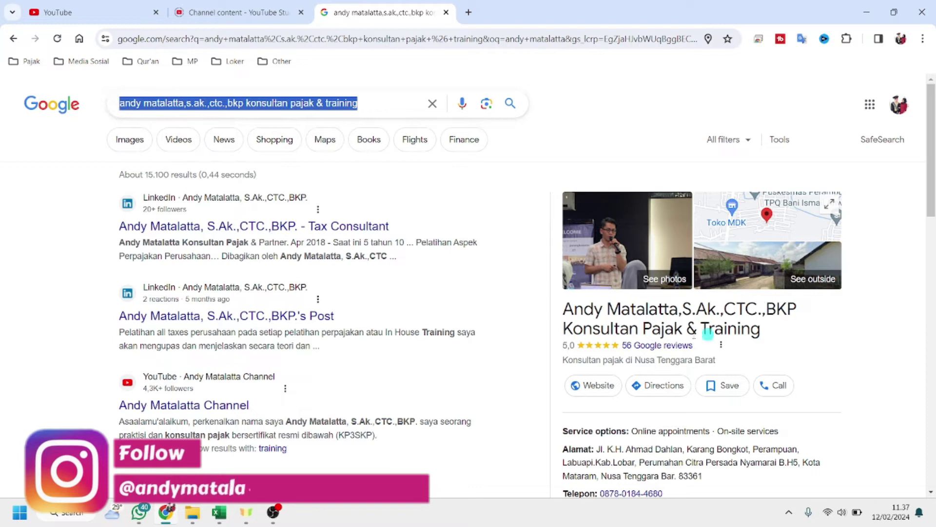
scroll(932, 147, "down", 2)
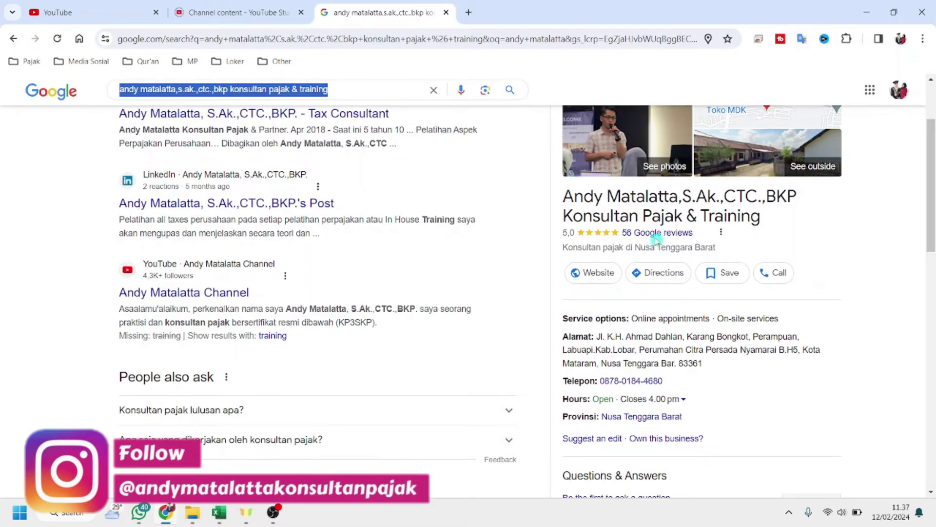
left_click(679, 236)
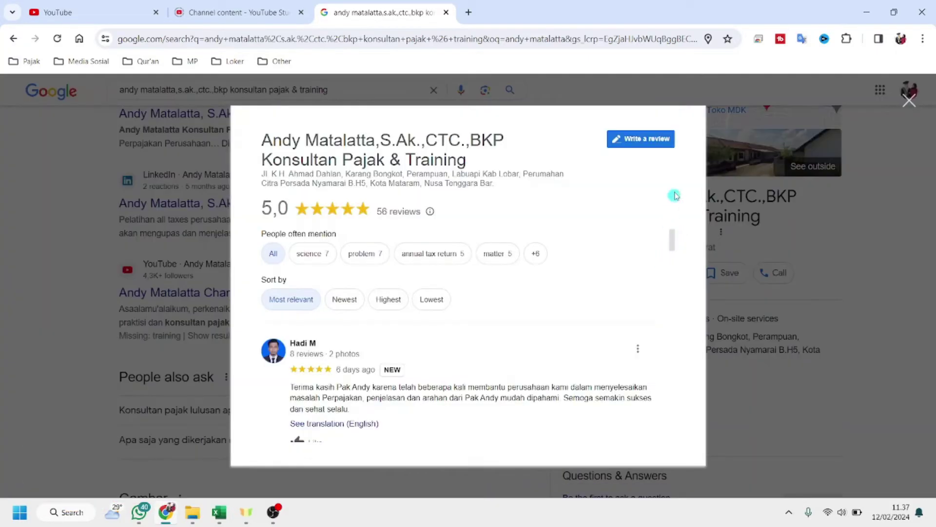
Step: Start writing a review for the tax consultant business, giving it a five-star rating and entering the experience text field
left_click(647, 140)
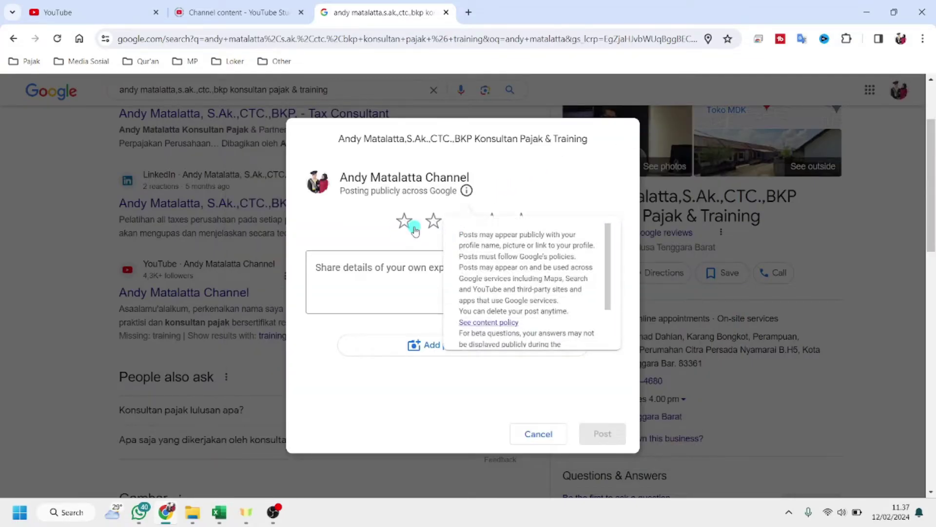
left_click(407, 227)
left_click(520, 221)
left_click(406, 276)
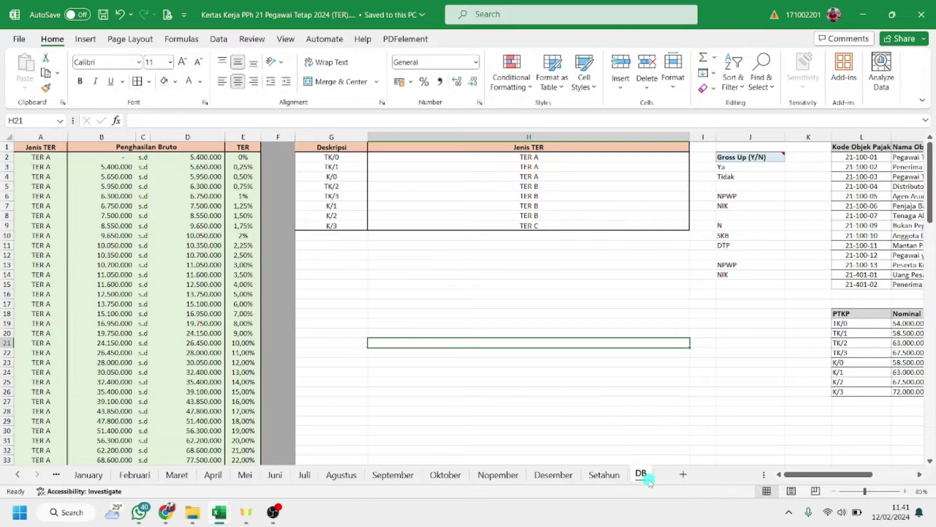
Step: On the DB sheet, examine the TER rate table's type and gross income columns and the mapping of PTKP status to Jenis TER
left_click(40, 137)
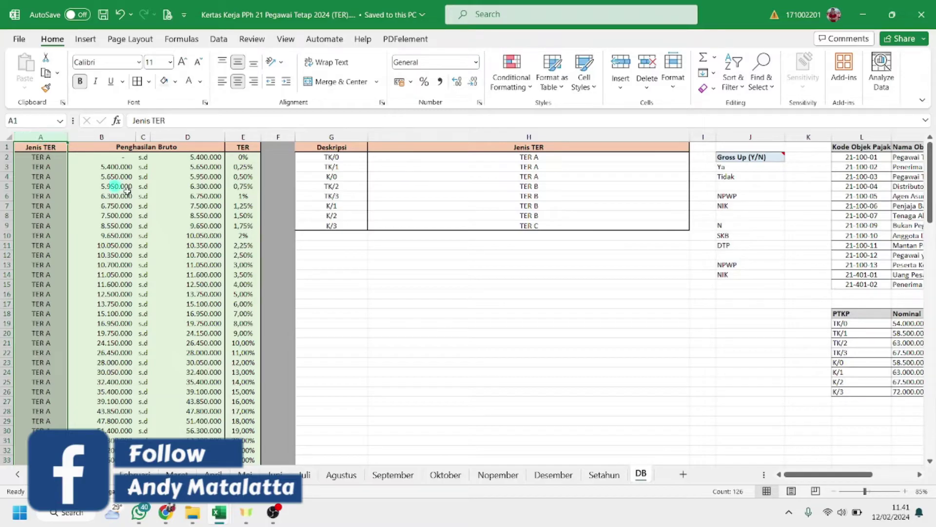
left_click(394, 322)
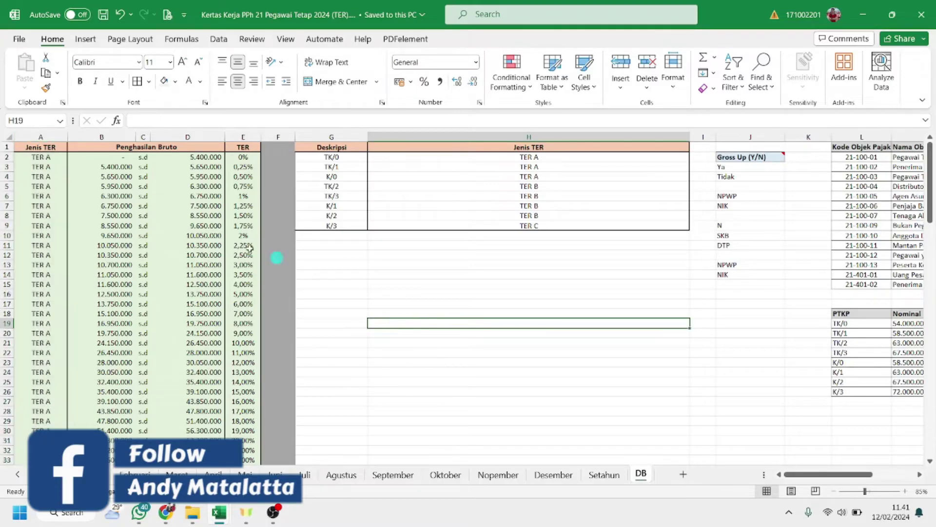
left_click(32, 134)
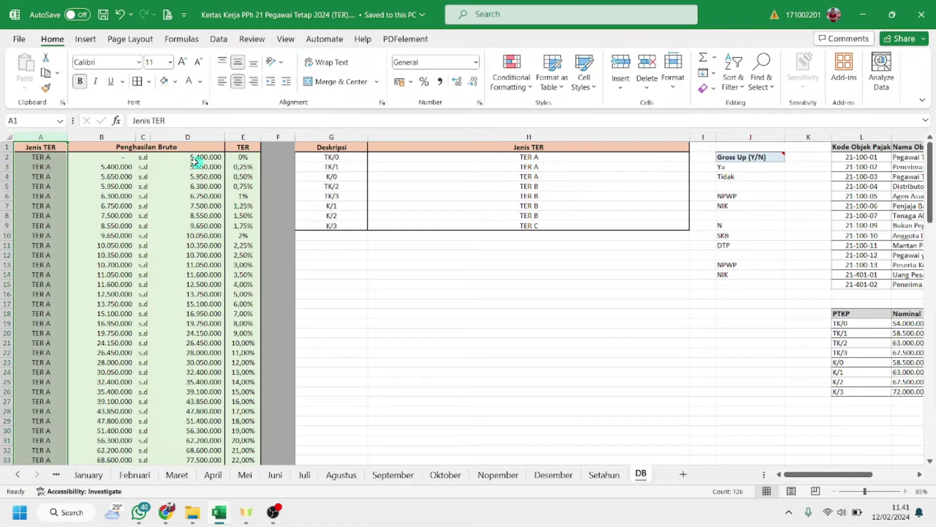
left_click(123, 137)
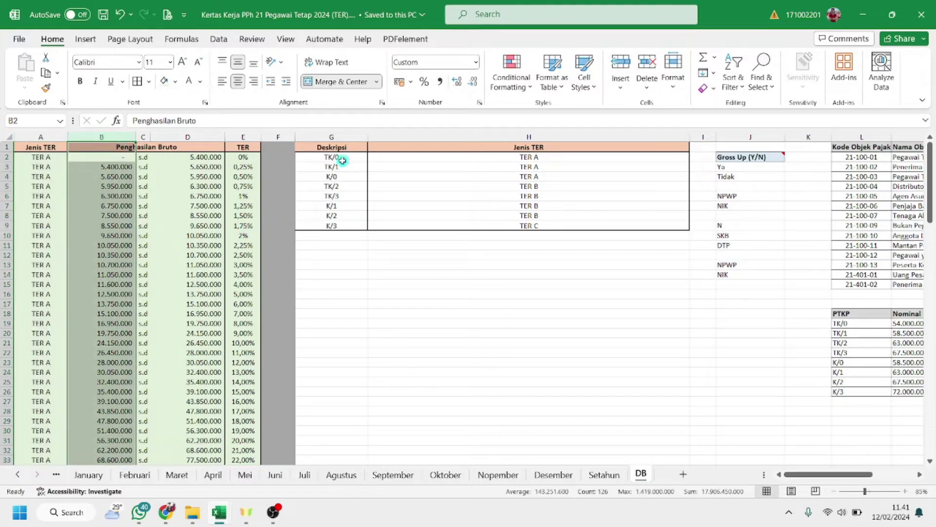
left_click(331, 136)
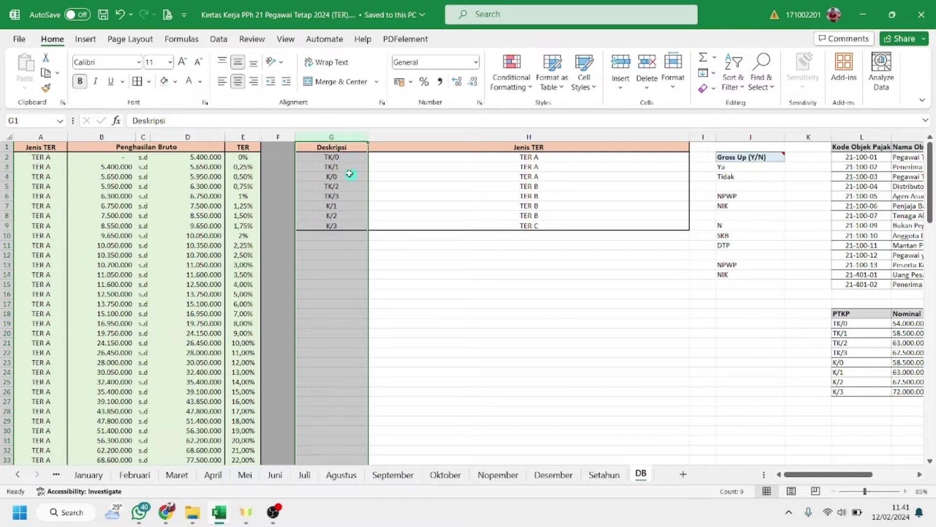
left_click(525, 137)
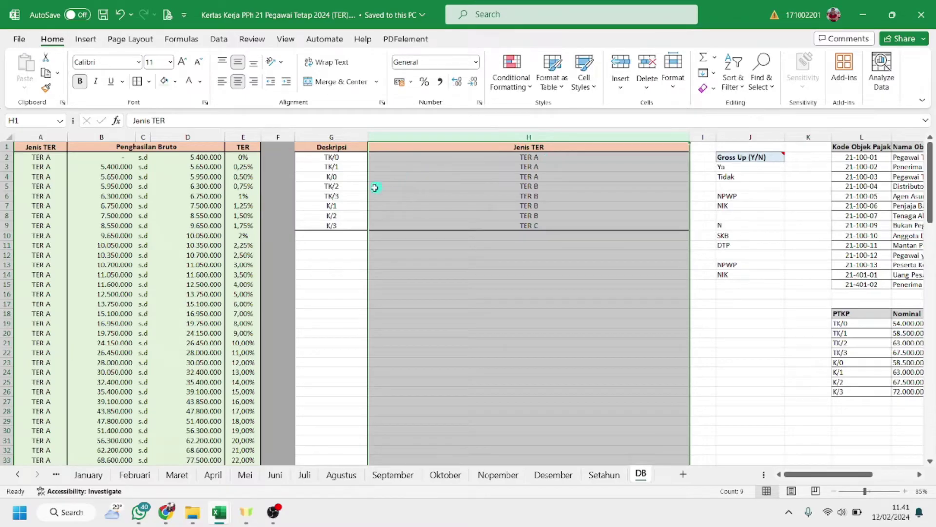
left_click(346, 200)
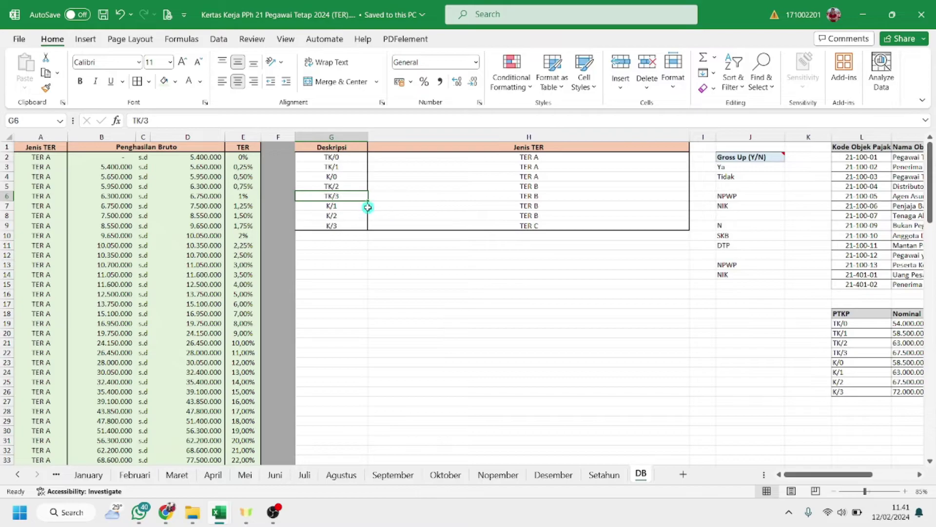
left_click(556, 196)
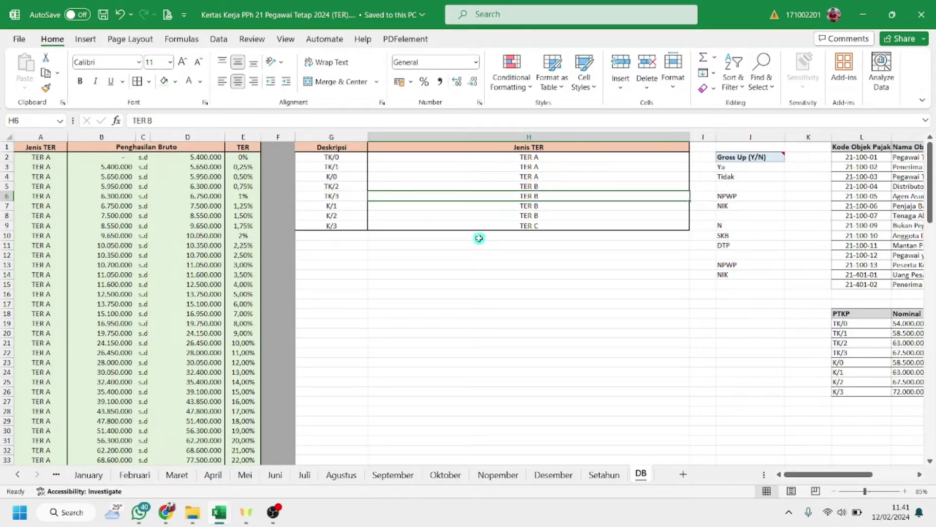
Step: Examine the DB sheet's Kode Objek Pajak list, including the 21-100-01 Pegawai Tetap row, and the PTKP table
left_click_drag(813, 476, 869, 478)
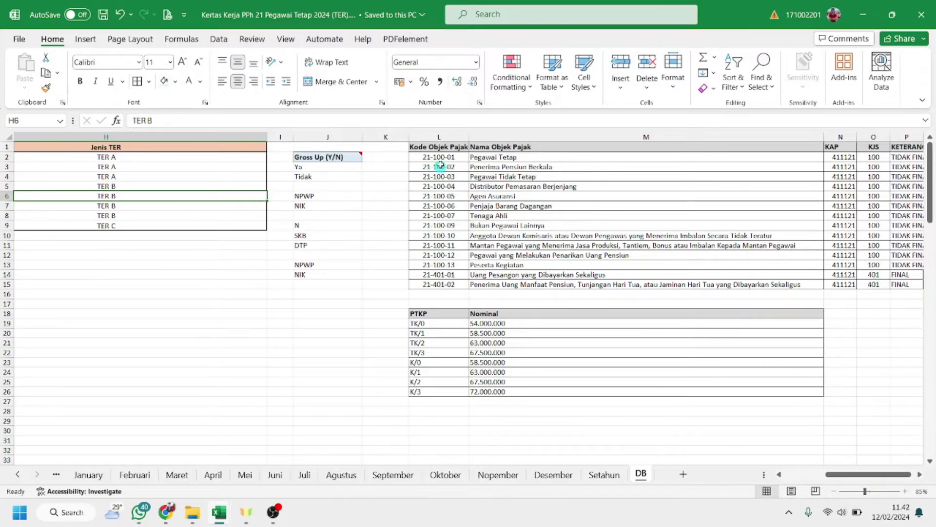
left_click(441, 158)
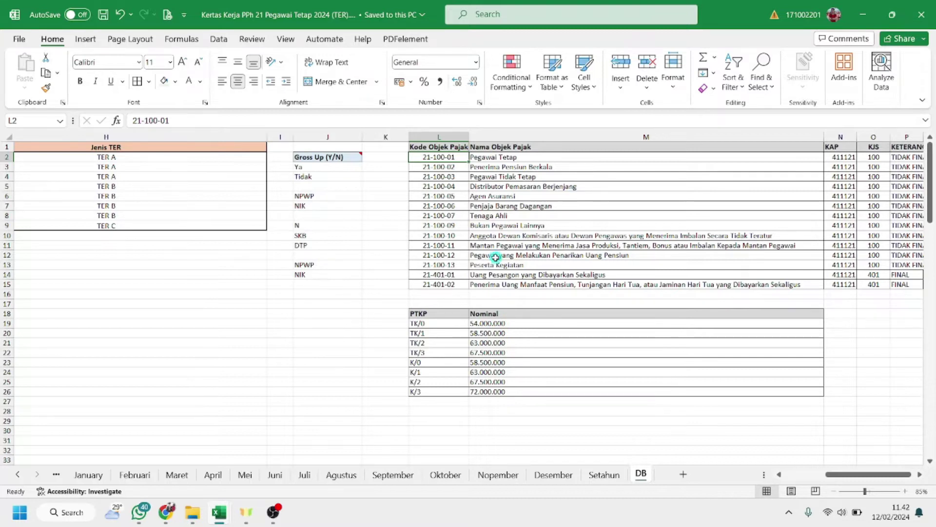
left_click(7, 157)
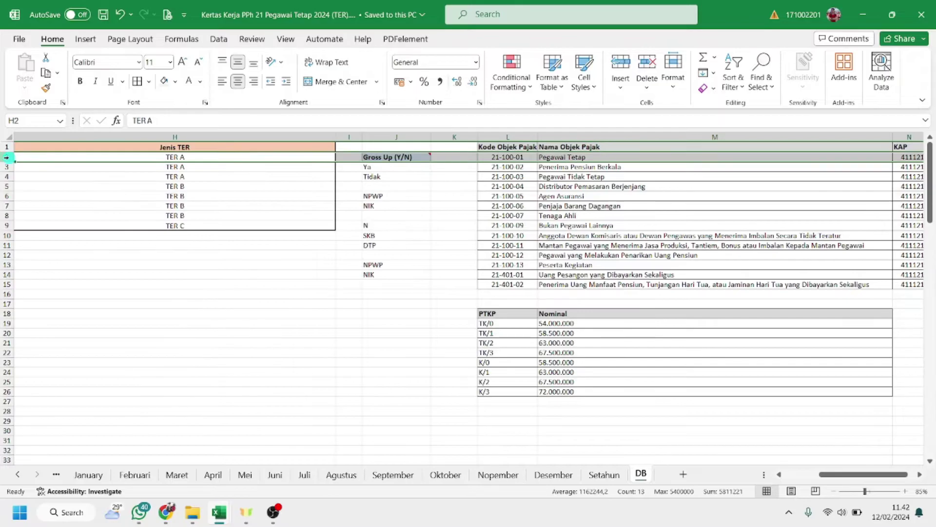
scroll(907, 473, "left", 3)
left_click(561, 343)
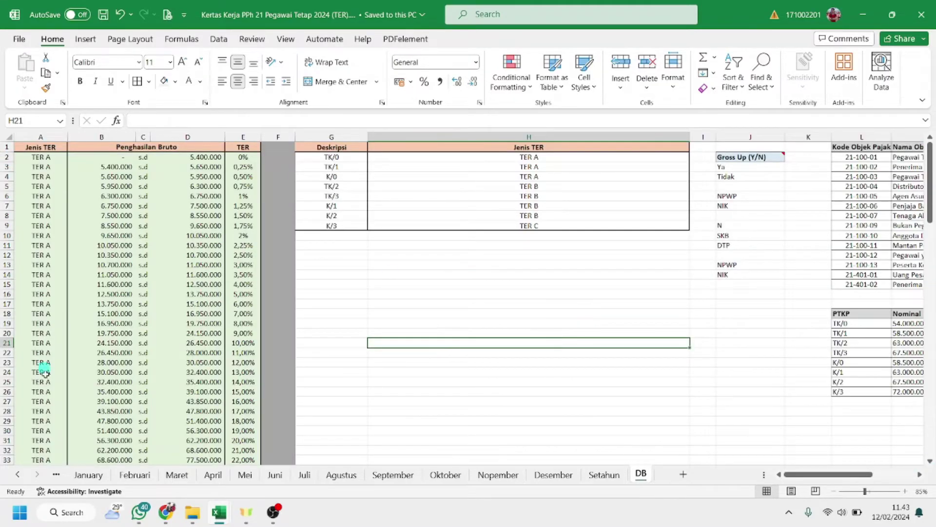
Step: Open the January sheet and select its header cells from No through Gross Up (Y/N) to review the input columns
left_click(95, 479)
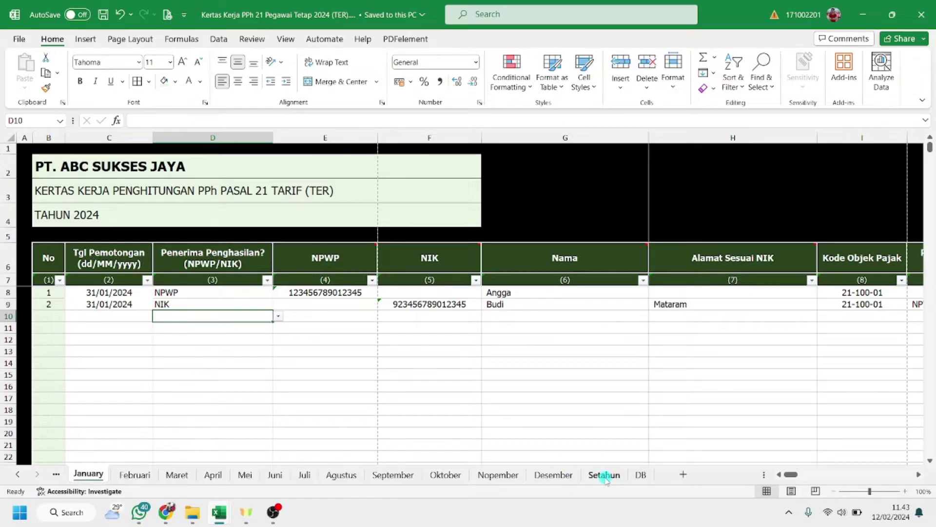
left_click(162, 371)
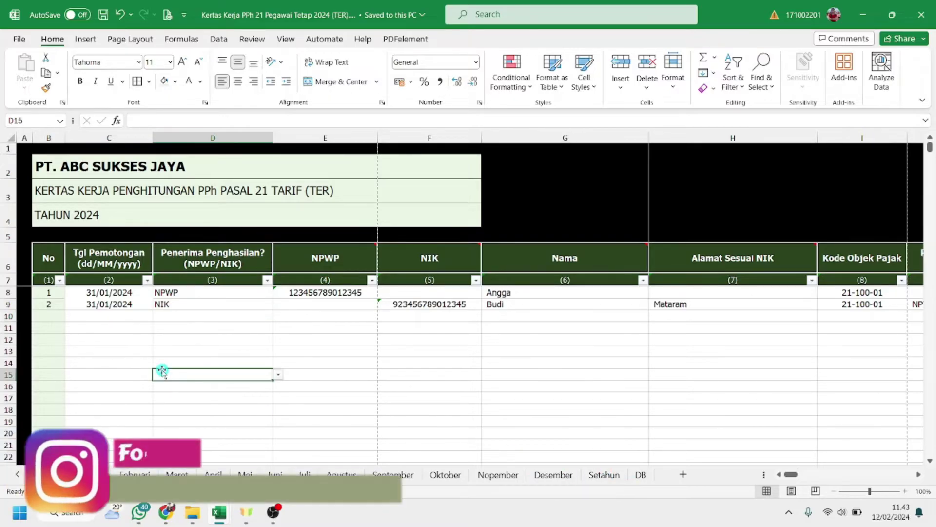
scroll(177, 359, "down", 1, "ctrl")
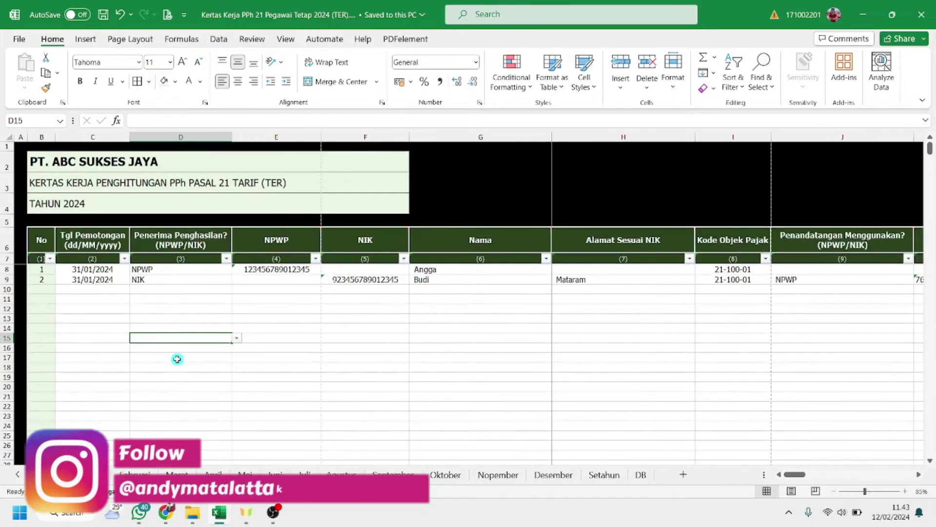
scroll(177, 359, "down", 2, "ctrl")
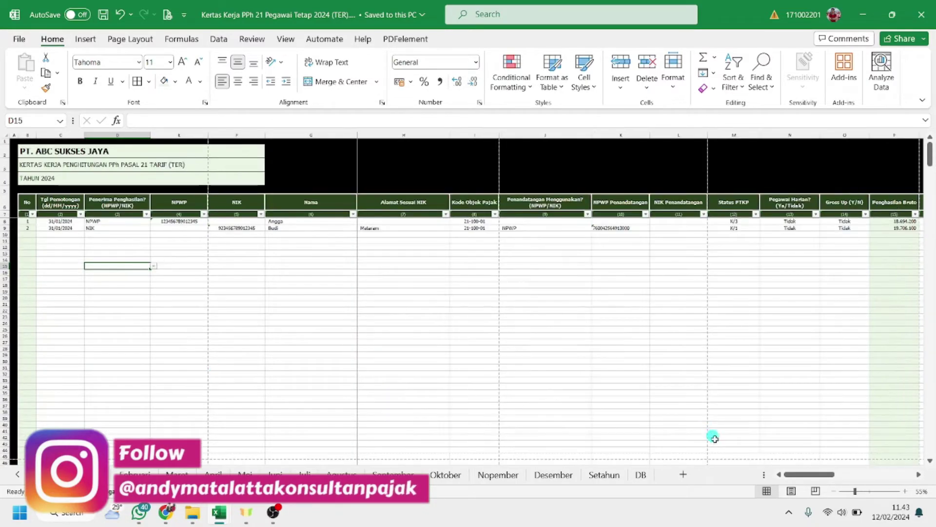
left_click_drag(808, 466, 819, 483)
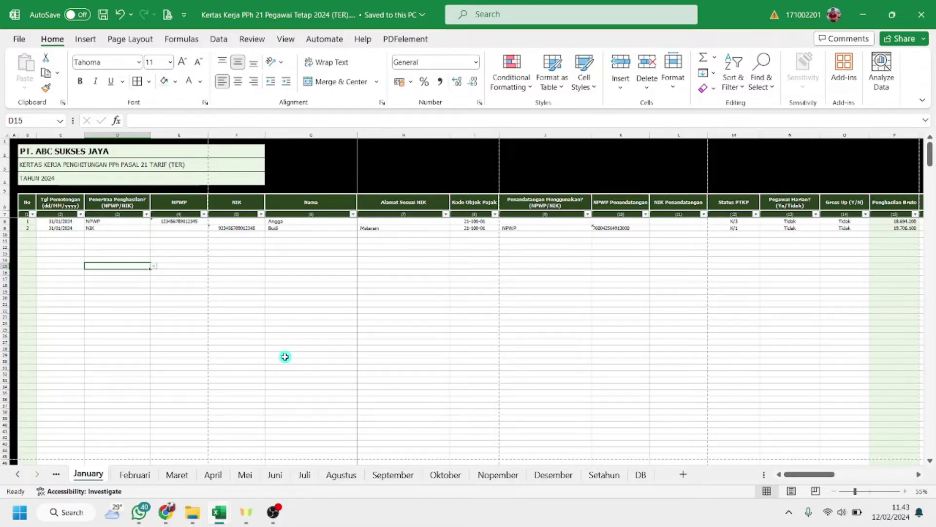
left_click(29, 202)
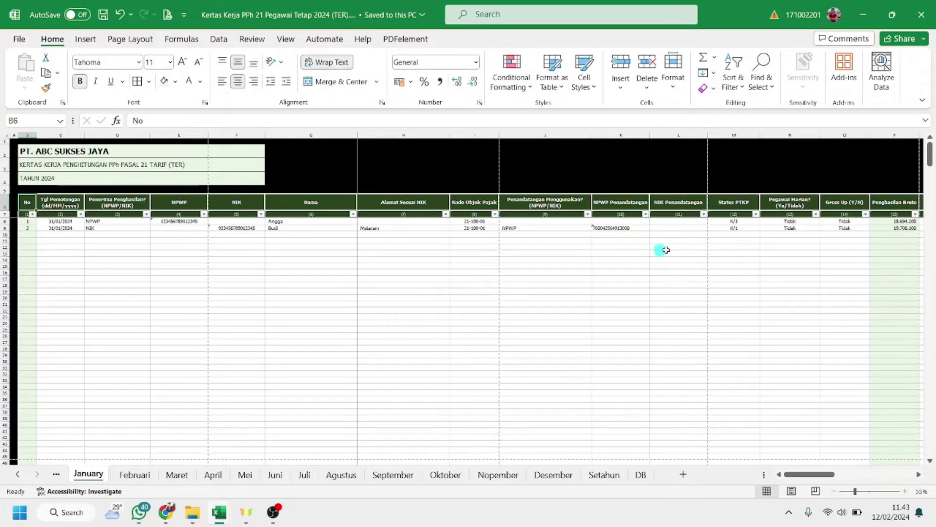
left_click(844, 203, "shift")
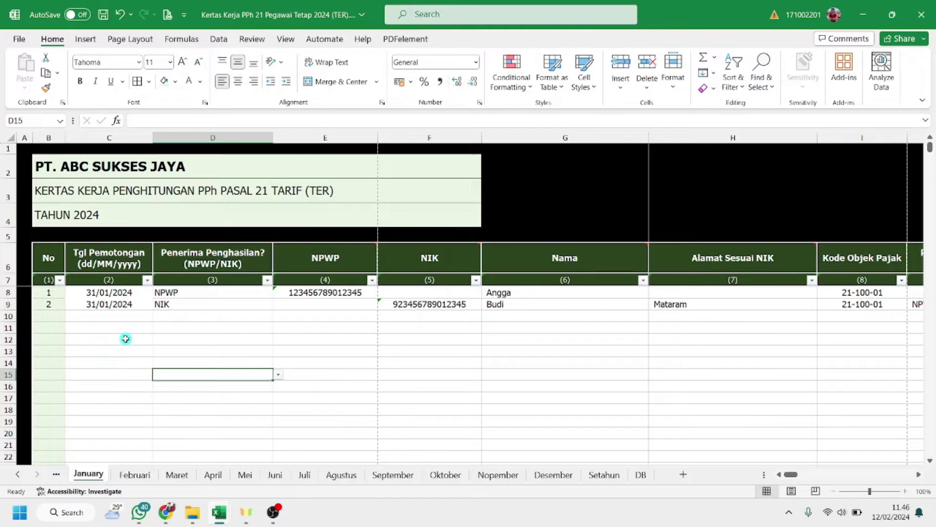
Step: Review the Tgl Pemotongan column and choose NPWP as the Penerima Penghasilan option for the first employee row
left_click(110, 262)
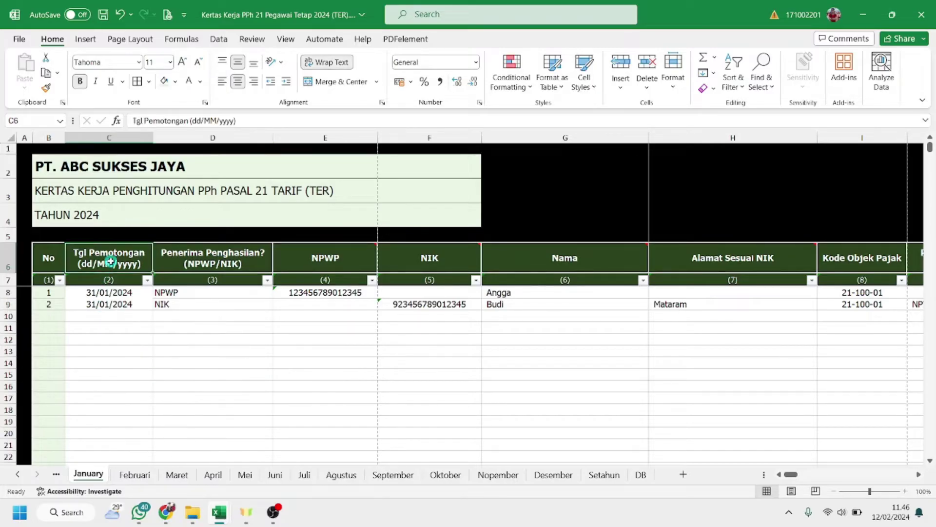
left_click(122, 294)
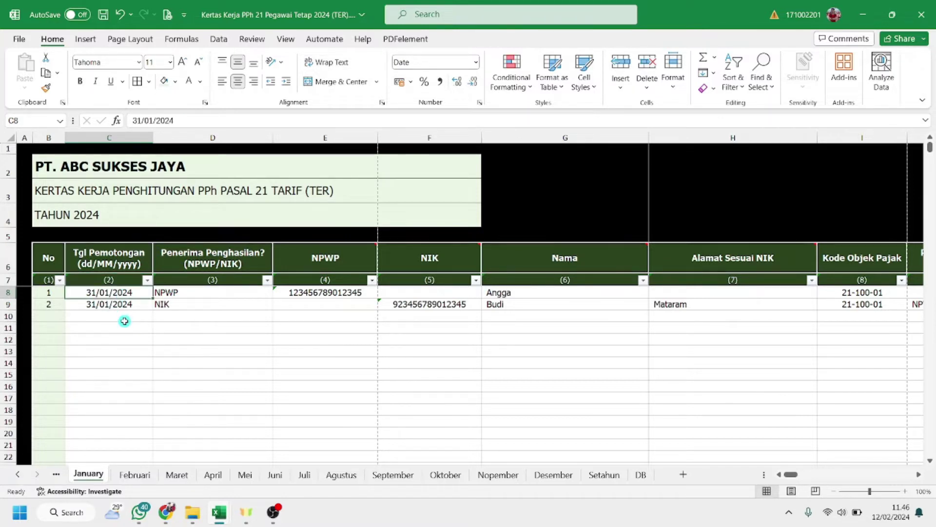
left_click(224, 261)
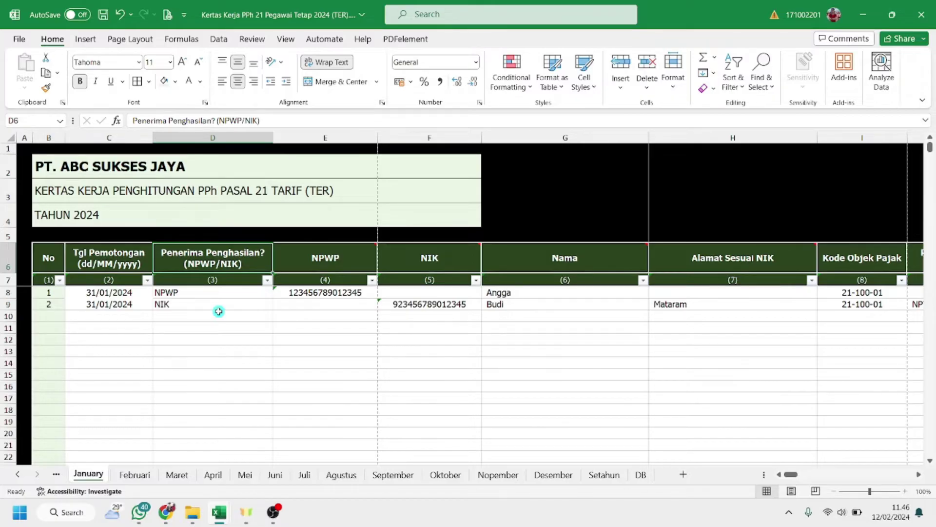
left_click(211, 295)
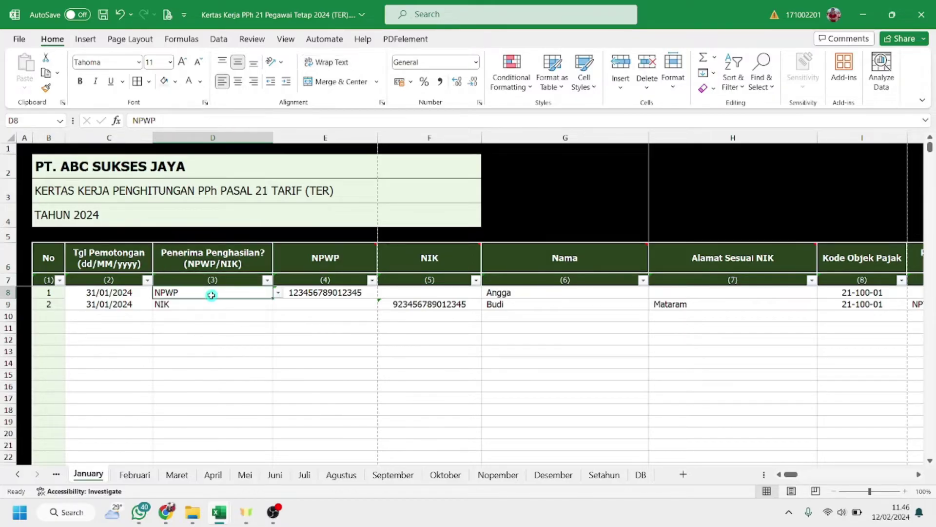
left_click(278, 292)
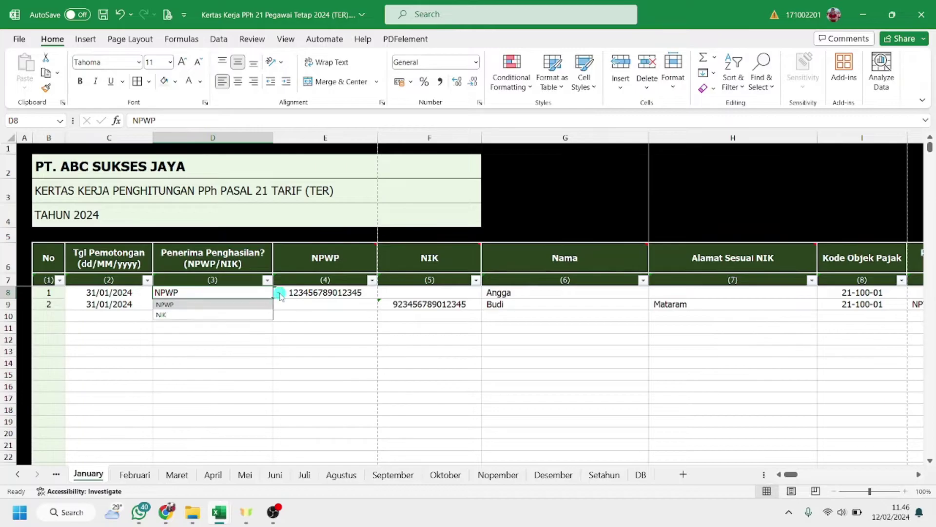
left_click(194, 304)
Step: Examine how the NPWP, NIK and Nama cells are filled in for the first employee row
left_click(340, 292)
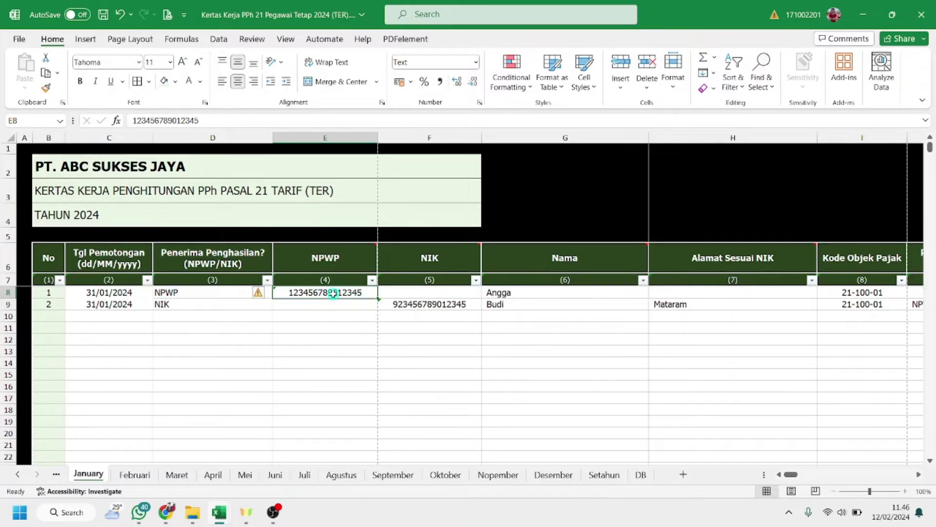
left_click(433, 296)
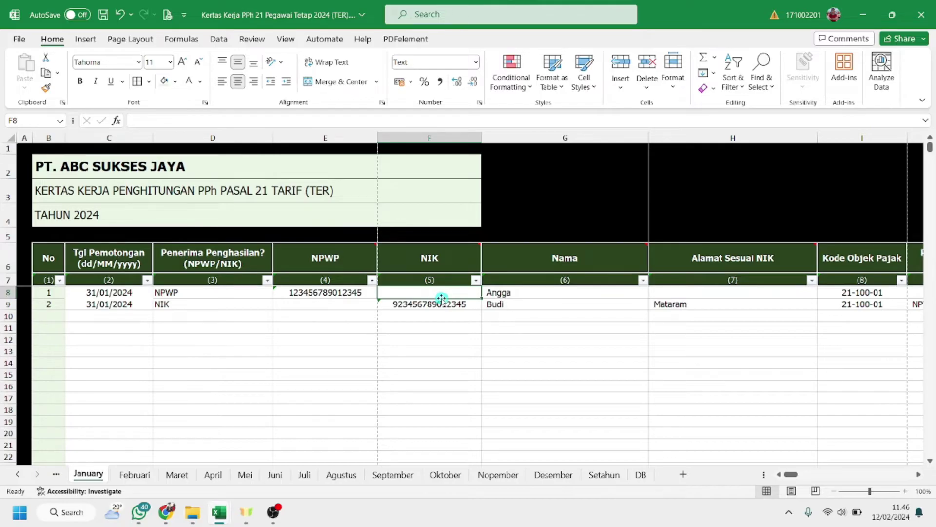
left_click(531, 292)
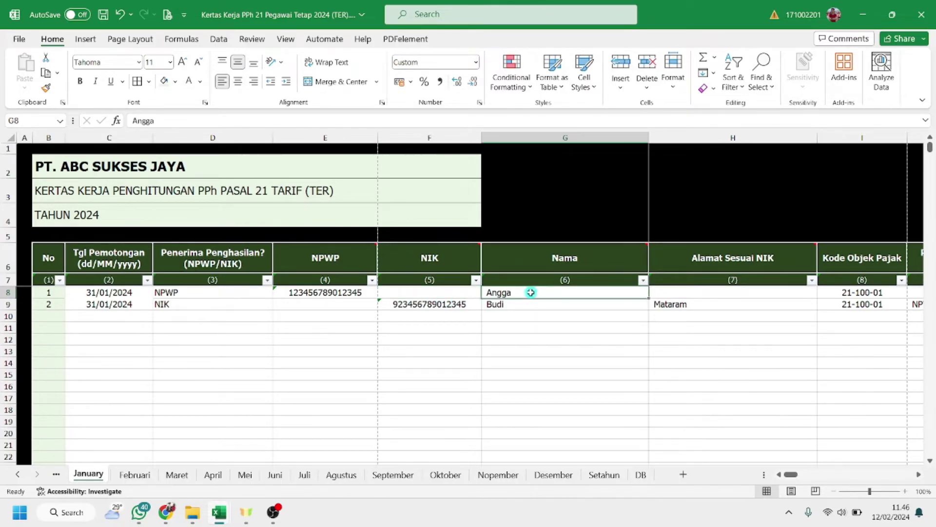
left_click(342, 291)
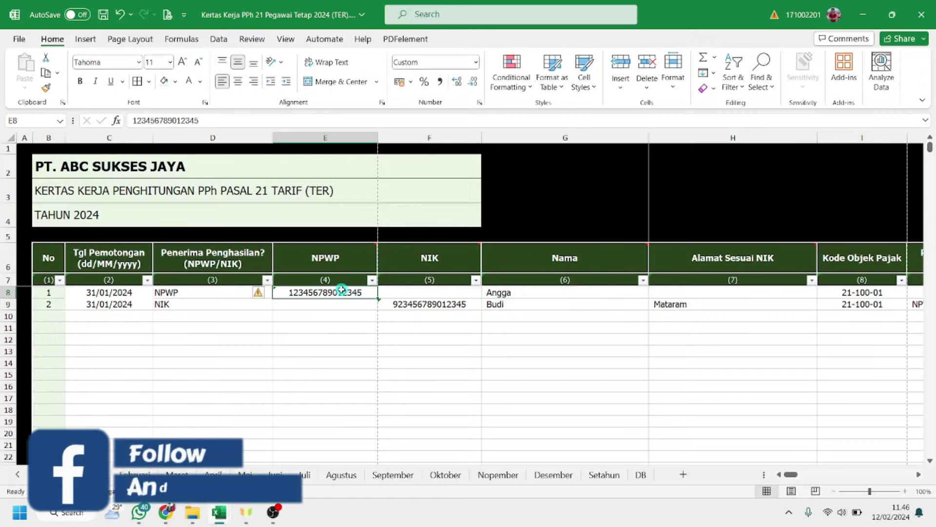
Step: Review the Nama and Alamat Sesuai NIK cells for the first employee row
left_click(539, 292)
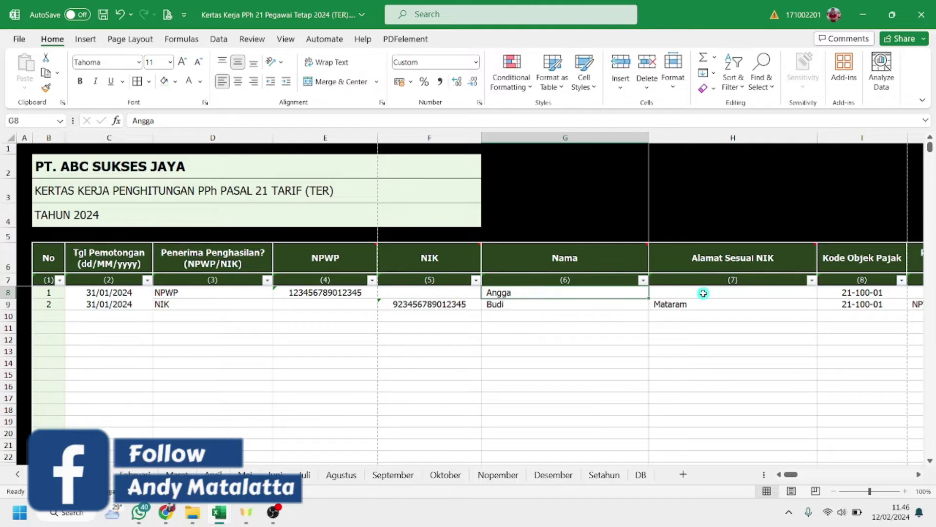
left_click(688, 291)
key("ctrl+z")
key("ctrl+z")
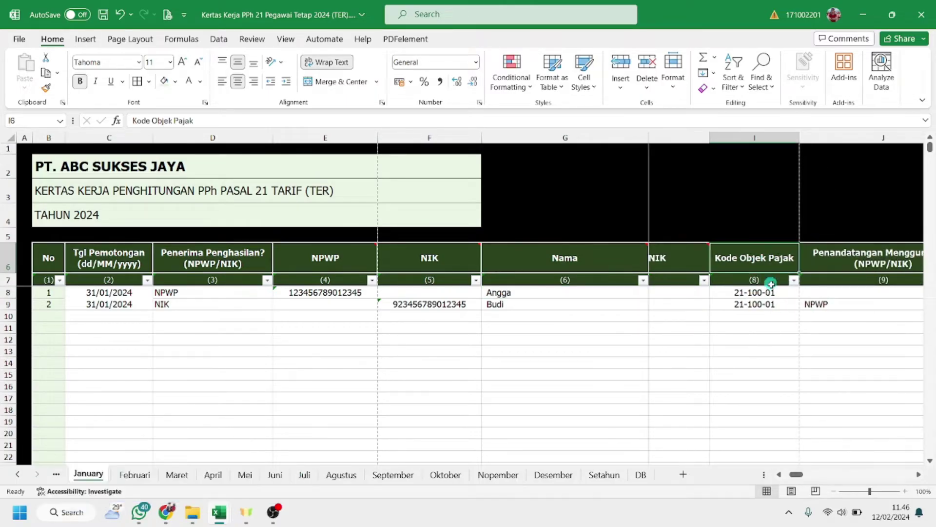
Step: Look through the Kode Objek Pajak options for the first employee row and choose 21-100-01
left_click(780, 294)
left_click(804, 293)
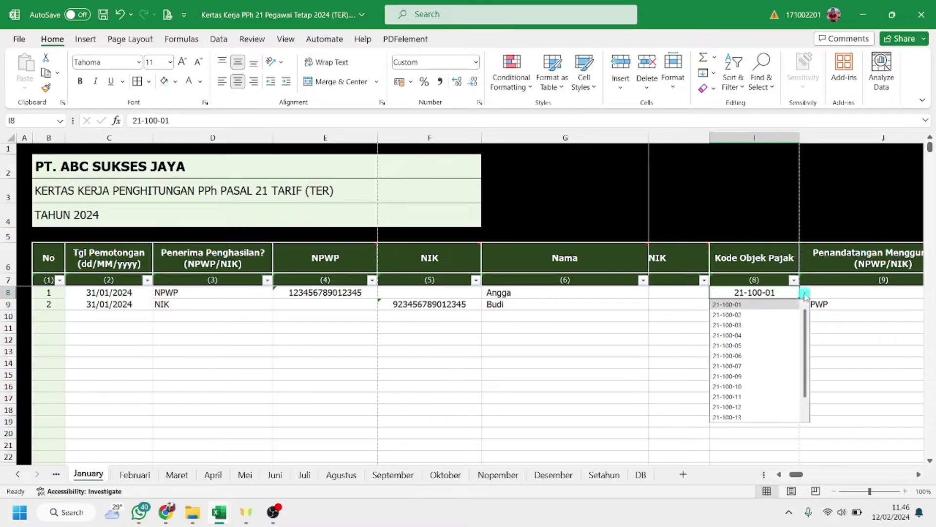
scroll(804, 413, "down", 2)
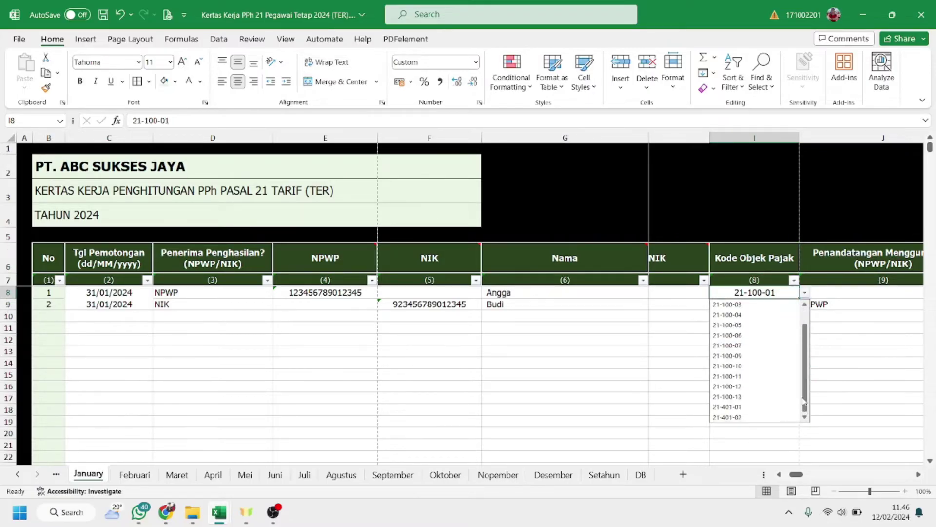
left_click_drag(805, 403, 813, 337)
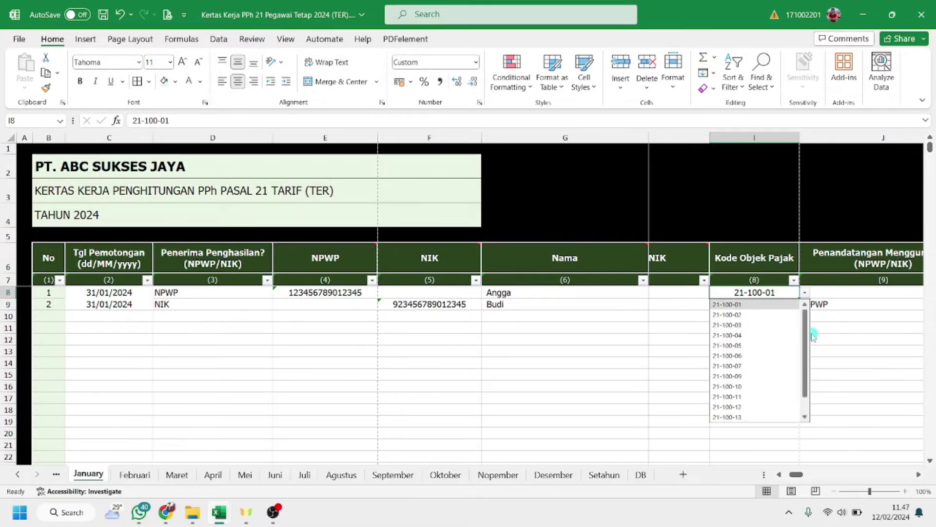
left_click(744, 310)
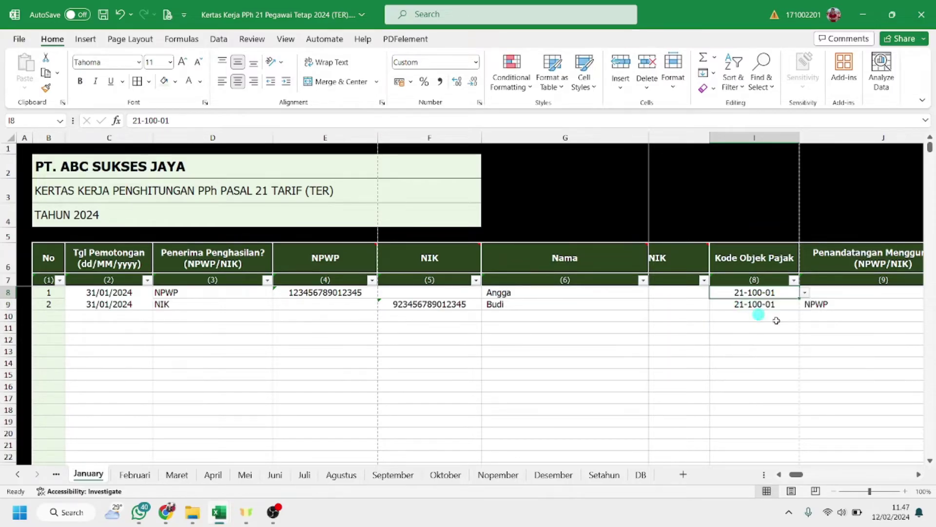
Step: Set Penandatangan Menggunakan to NPWP for the first employee row
left_click(857, 298)
key("Right")
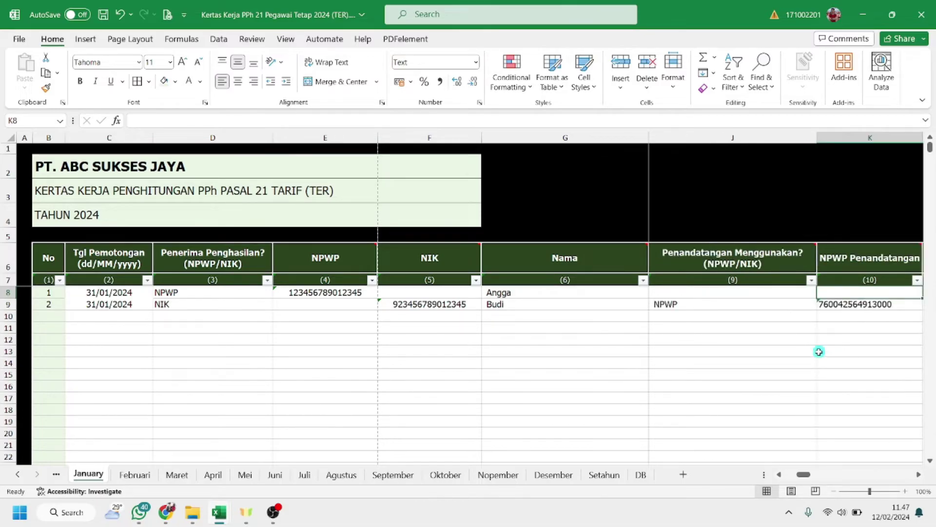
left_click(748, 291)
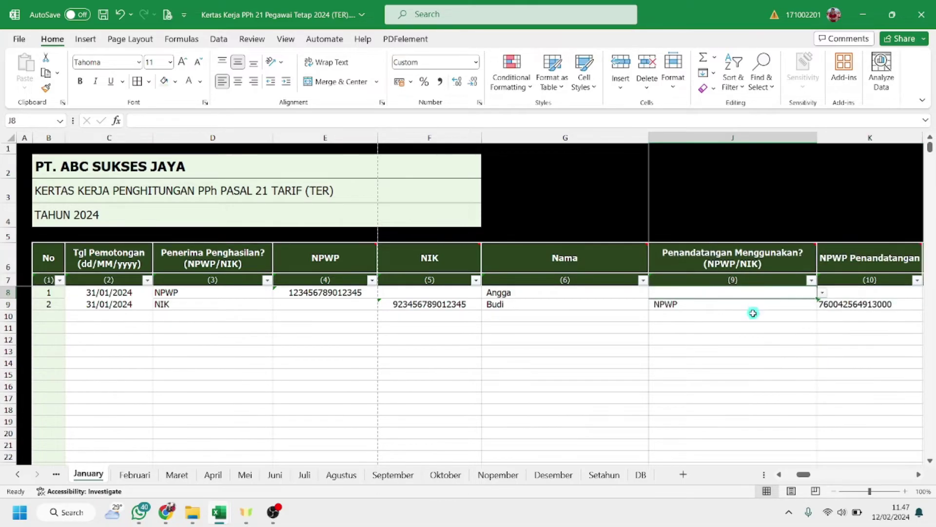
left_click_drag(809, 473, 805, 477)
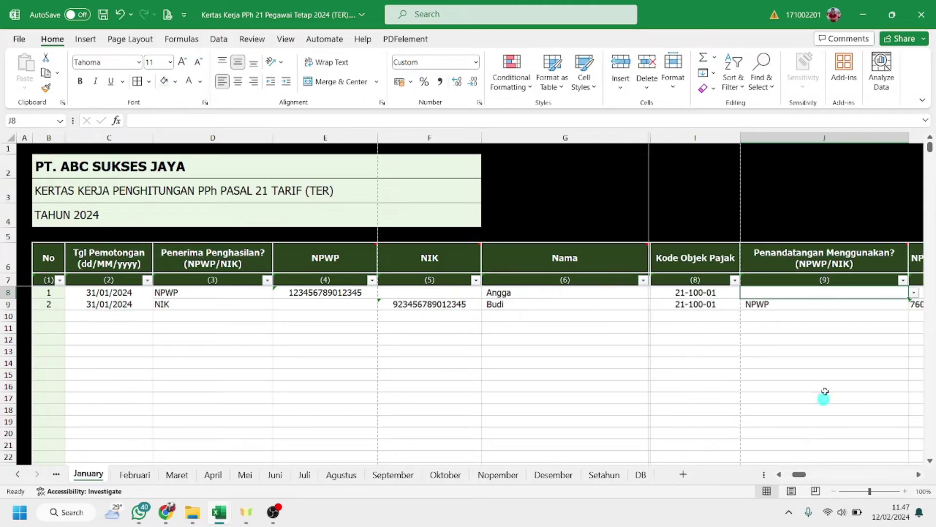
left_click(913, 293)
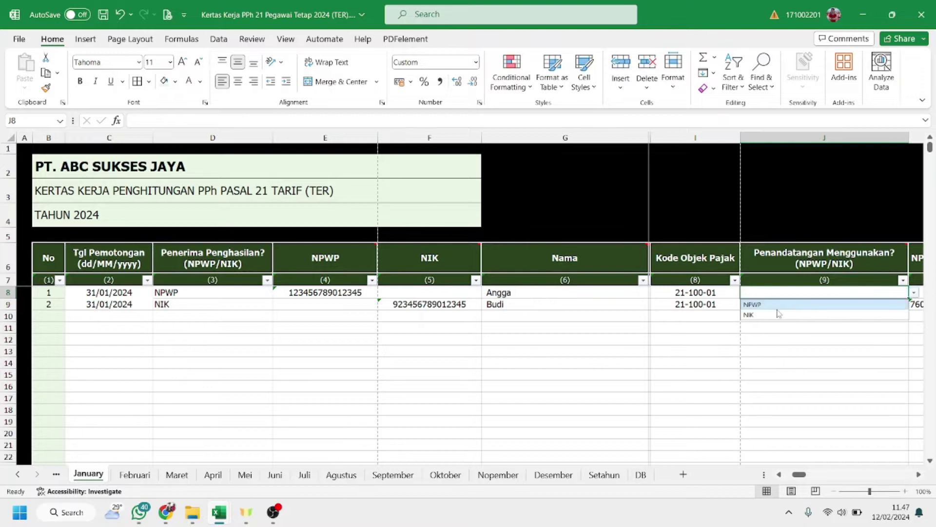
left_click(822, 304)
Step: Copy the NPWP Penandatangan number from the second employee row into the first employee row
left_click_drag(800, 476, 809, 477)
left_click(793, 303)
key("ctrl+c")
left_click(751, 291)
key("ctrl+v")
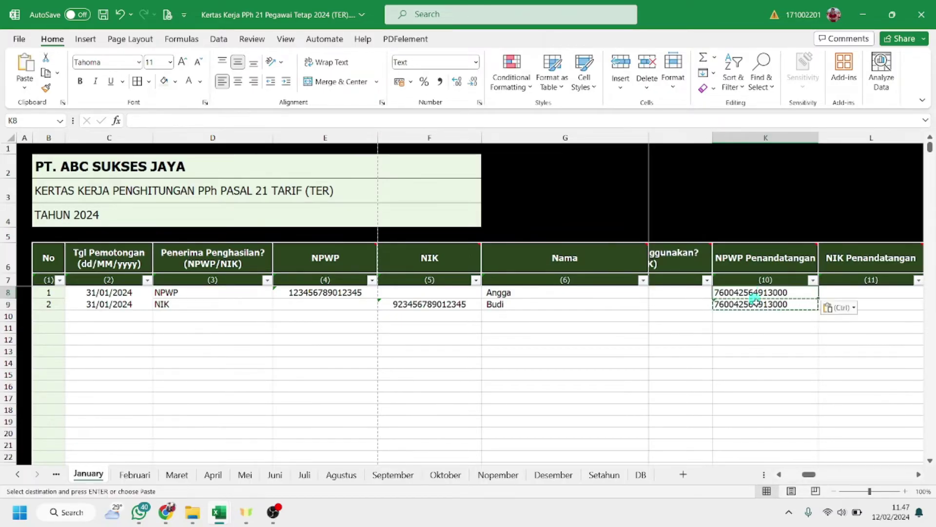
Step: Review the NIK Penandatangan cell and the available Status PTKP options for the first employee row
left_click_drag(809, 476, 817, 478)
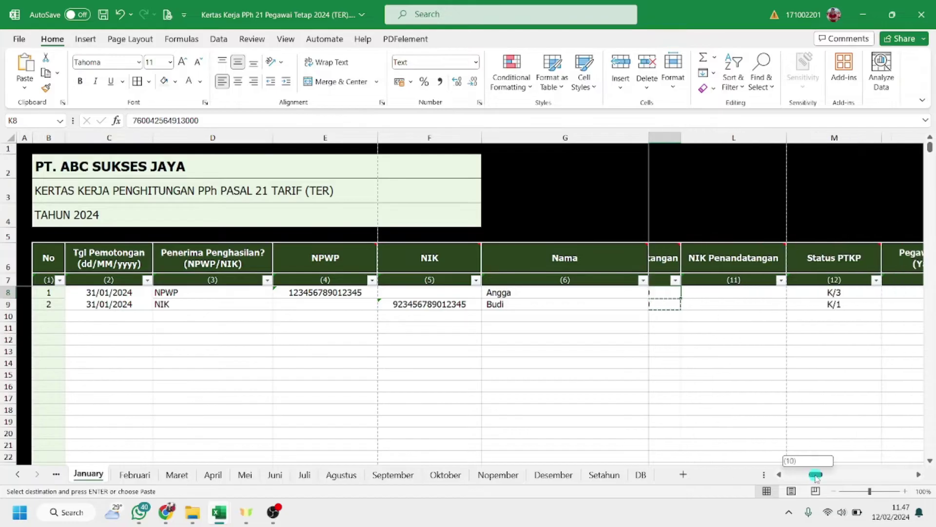
left_click(727, 292)
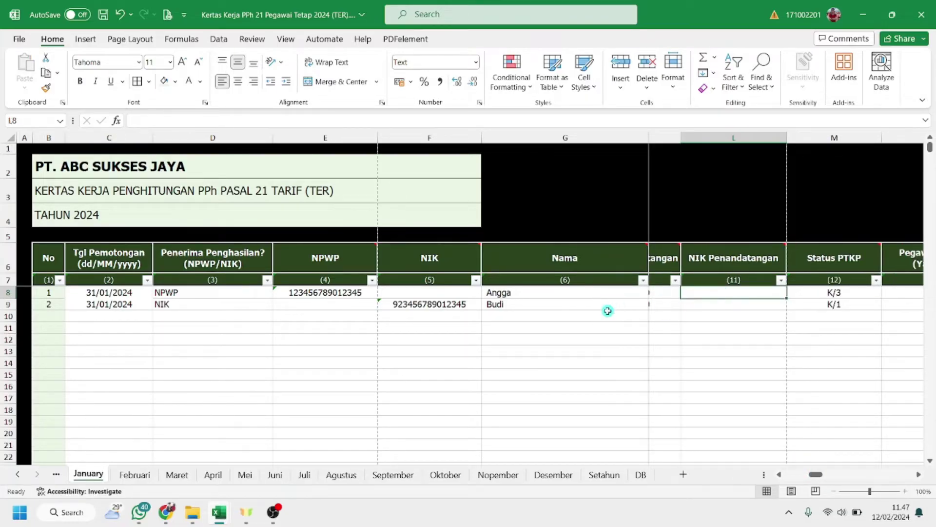
left_click(845, 293)
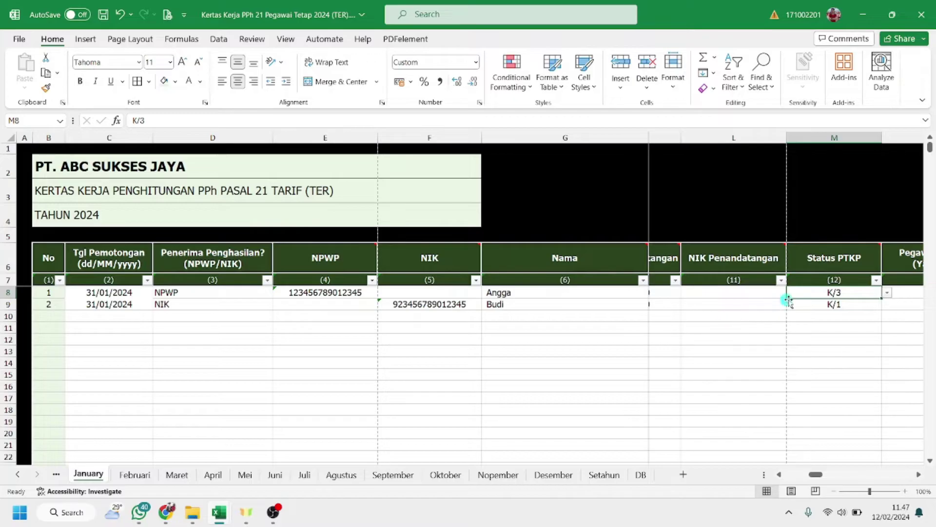
left_click(888, 293)
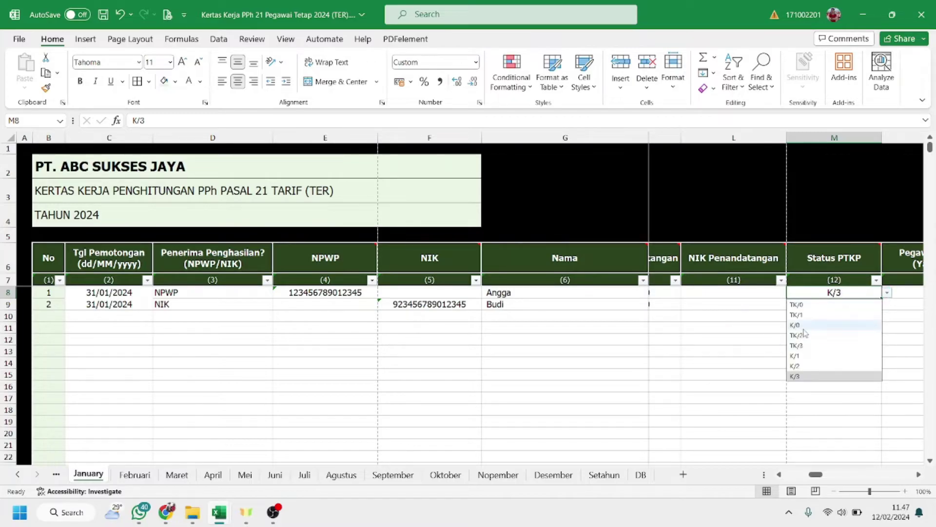
left_click(735, 326)
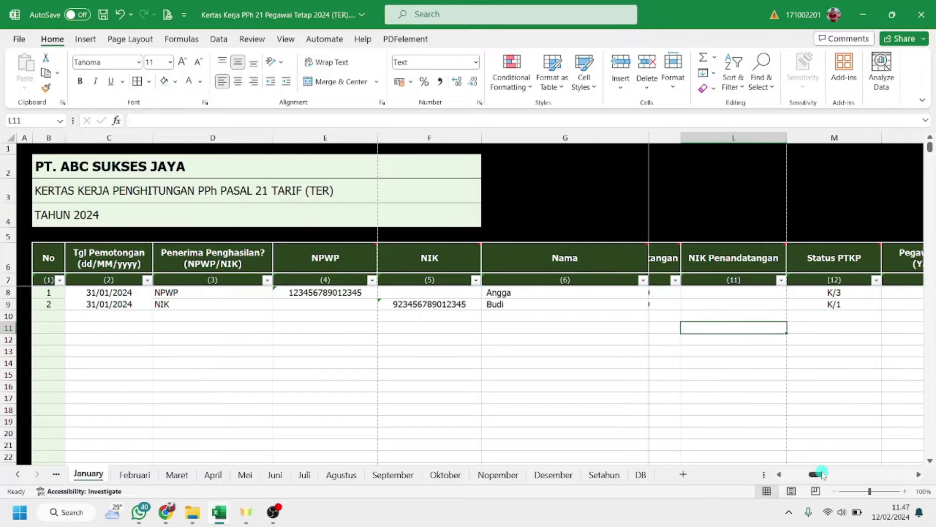
Step: Review the Pegawai Harian (Ya/Tidak) and Gross Up (Y/N) cells for both employee rows
left_click_drag(823, 474, 834, 474)
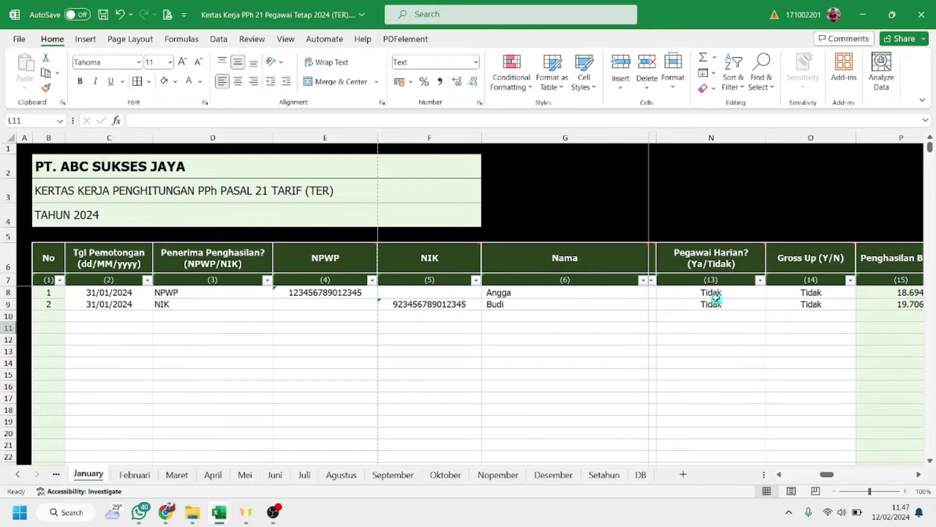
left_click(702, 259)
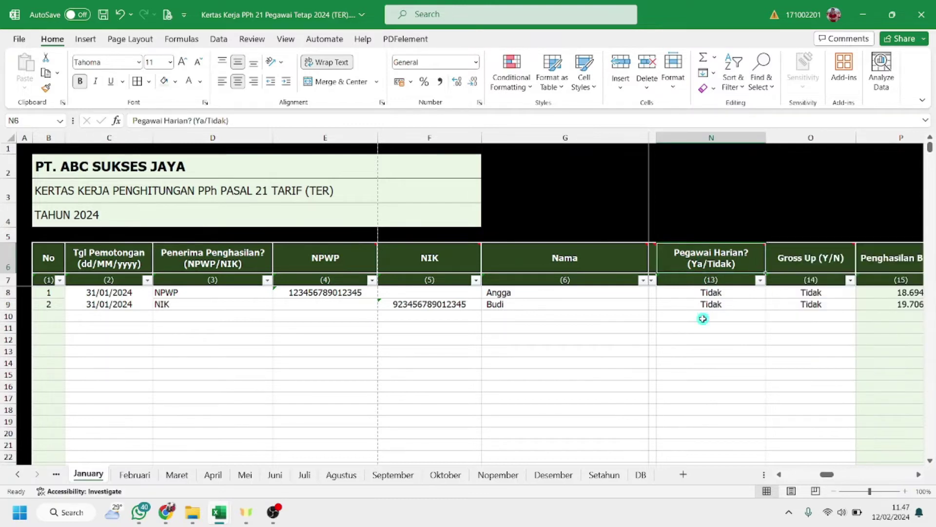
left_click(724, 294)
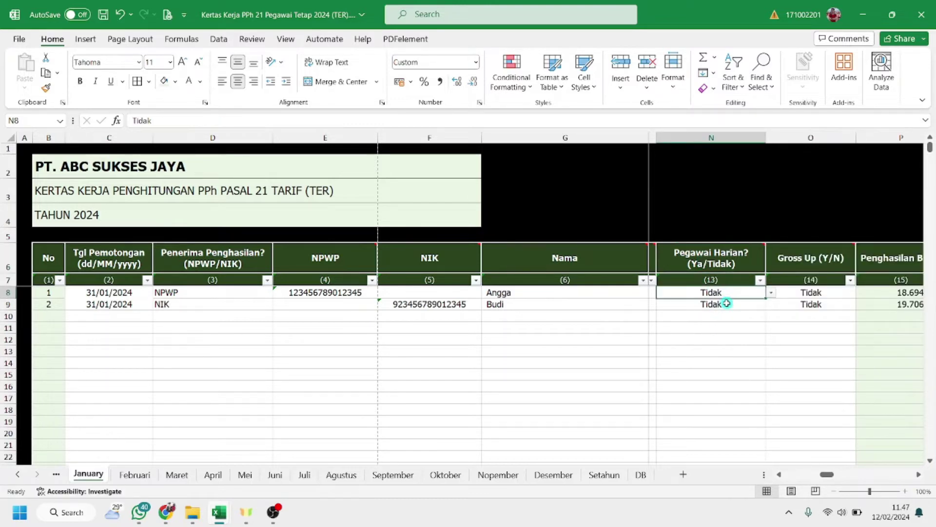
left_click(727, 303)
left_click_drag(834, 473, 839, 473)
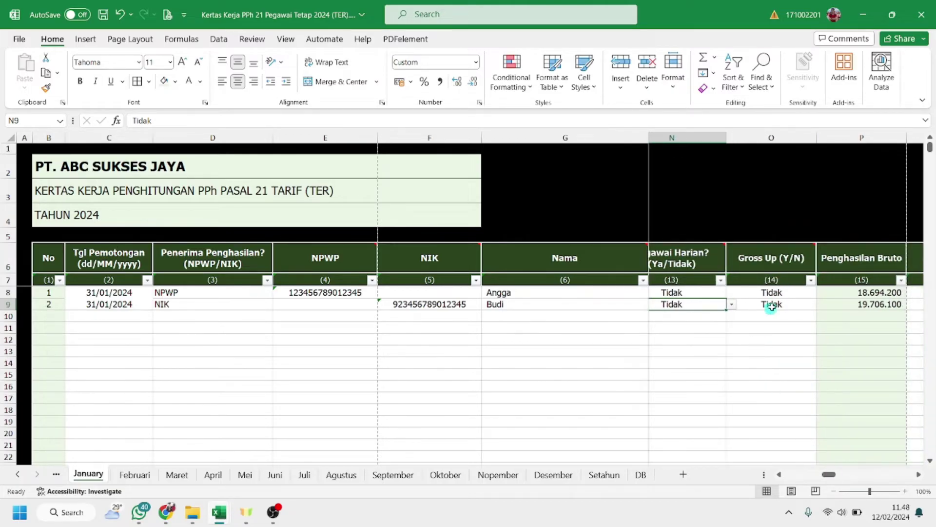
left_click(784, 290)
left_click(782, 305)
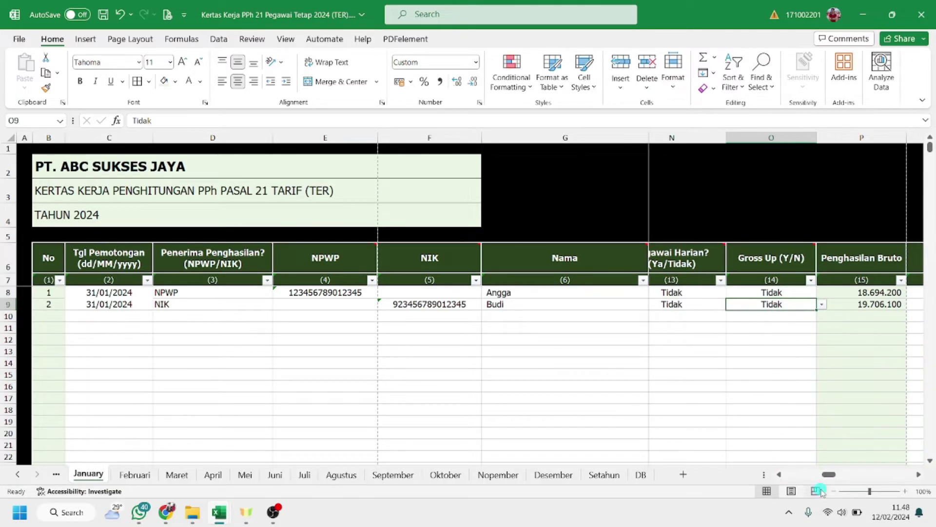
Step: Examine the Penghasilan Bruto column and the formula in its first employee row
left_click_drag(829, 474, 834, 474)
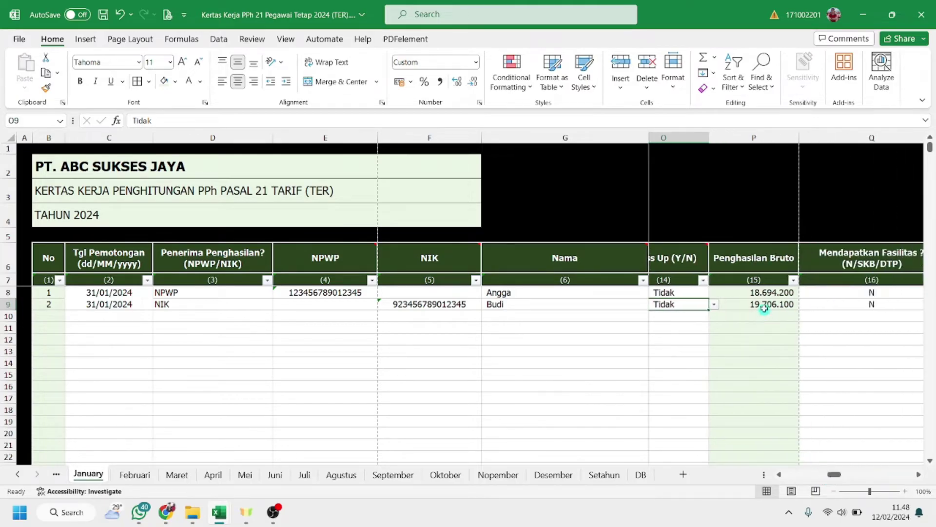
left_click_drag(767, 293, 769, 397)
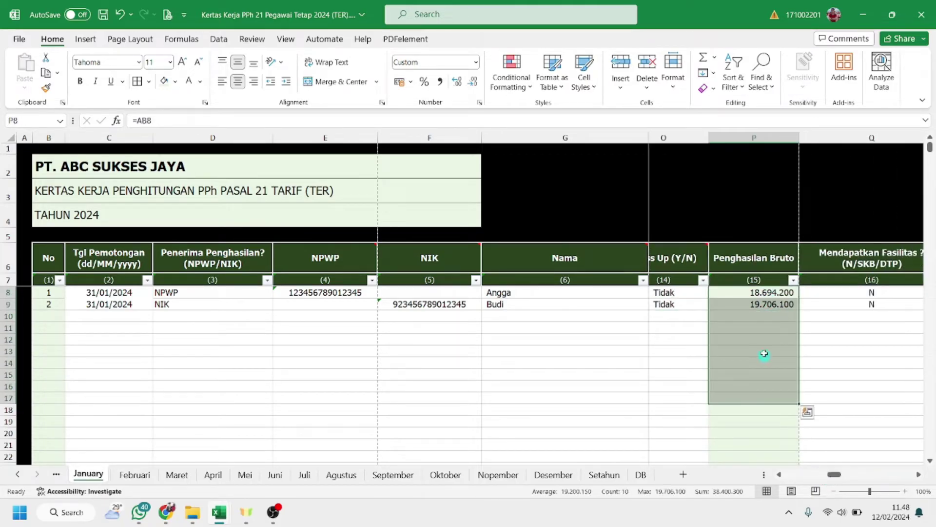
left_click(770, 292)
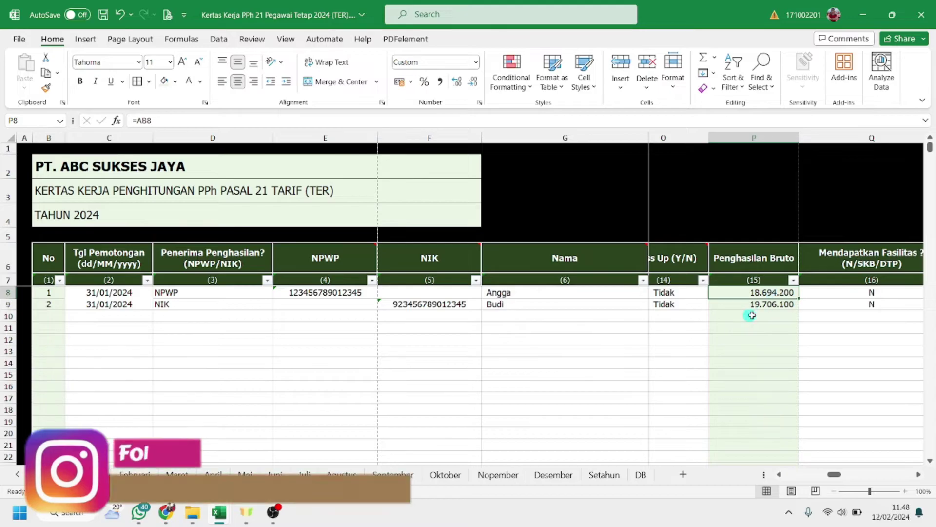
Step: Review the Mendapatkan Fasilitas (N/SKB/DTP) and Nomor SKB/Nomor DTP cells in the employee rows
left_click_drag(835, 474, 839, 475)
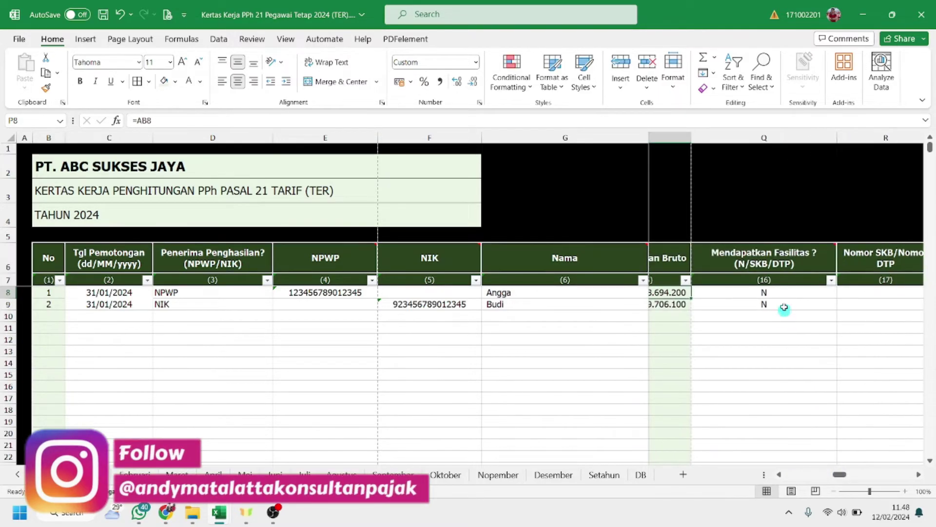
left_click(782, 291)
mouse_move(791, 262)
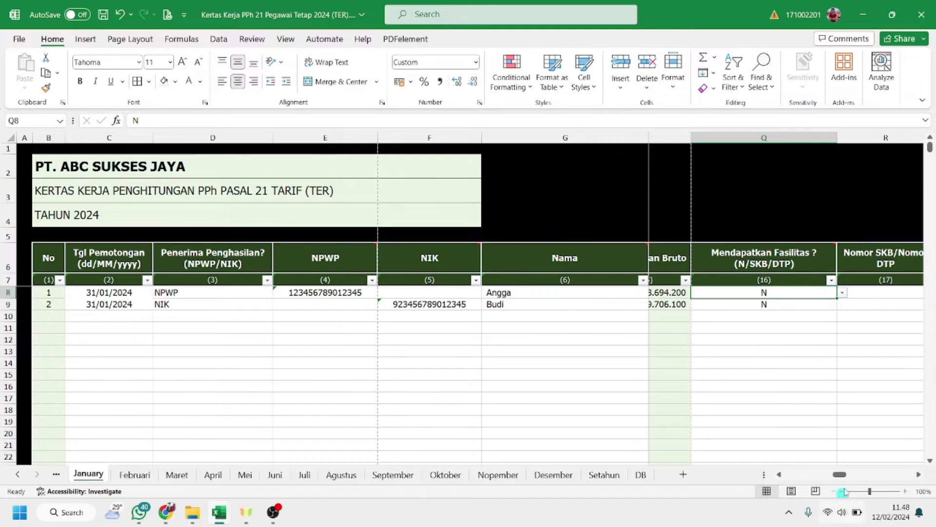
left_click_drag(840, 474, 845, 474)
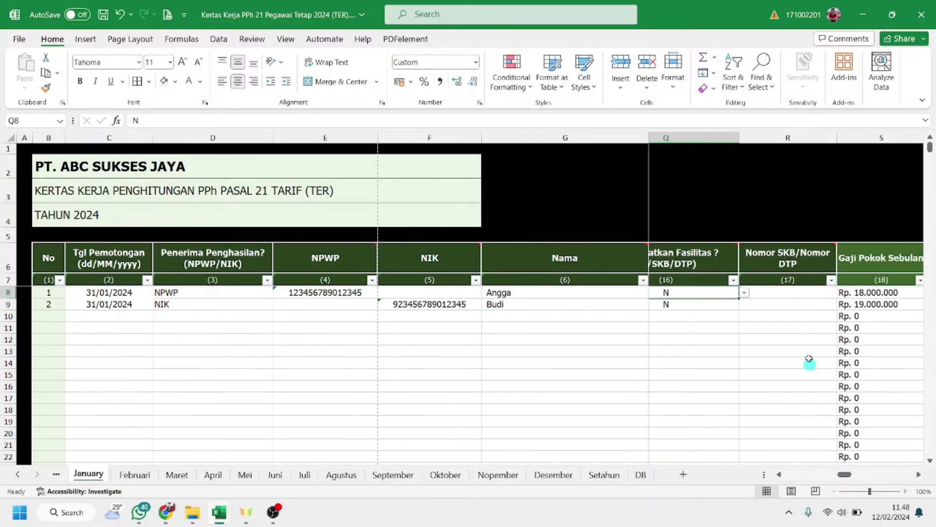
left_click(787, 292)
left_click(787, 301)
Step: Review the first employee's income cells from Gaji Pokok Sebulan through Tunjangan PPh, Tunjangan Lainnya, Natura/Kenikmatan and Imbalan lainnya
left_click_drag(840, 474, 851, 474)
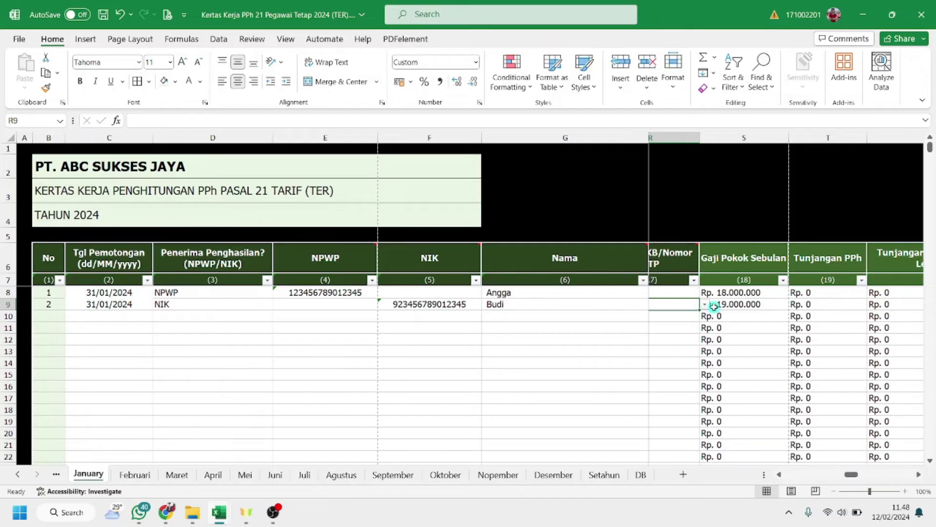
left_click(745, 292)
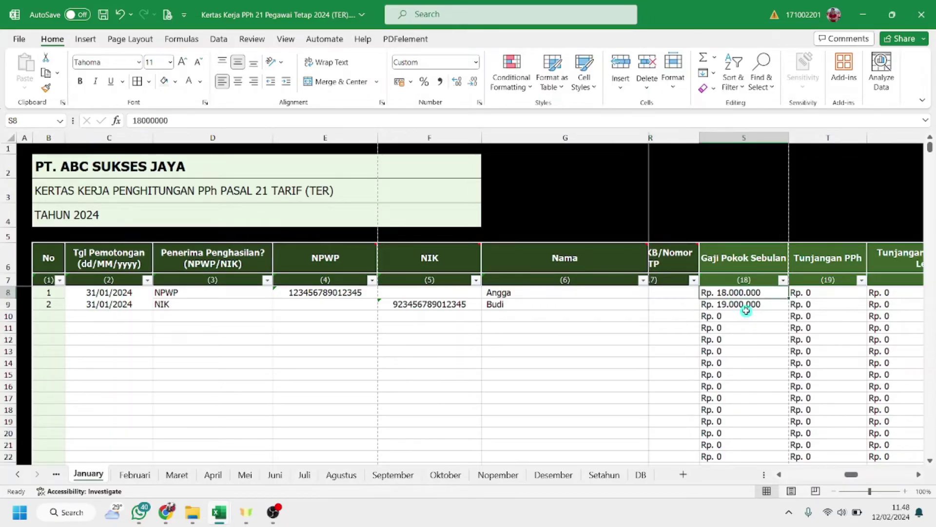
key("Right")
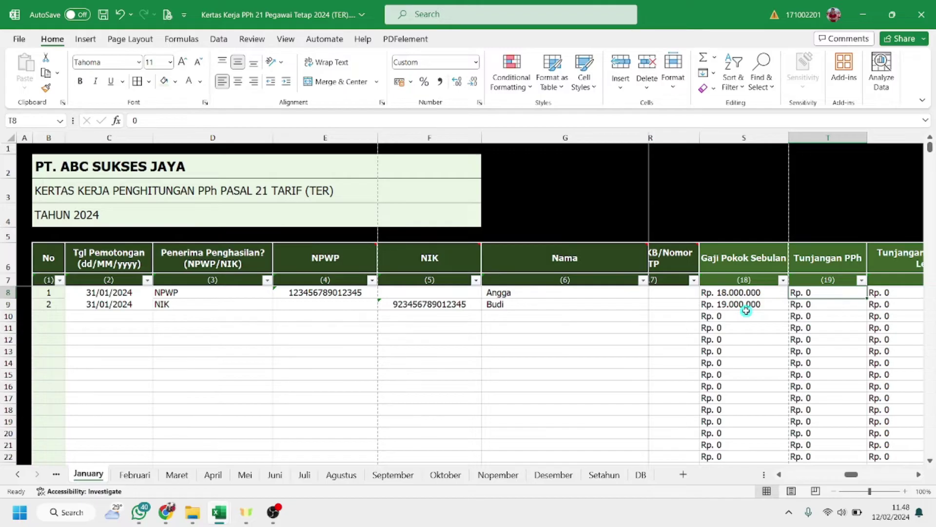
key("Right")
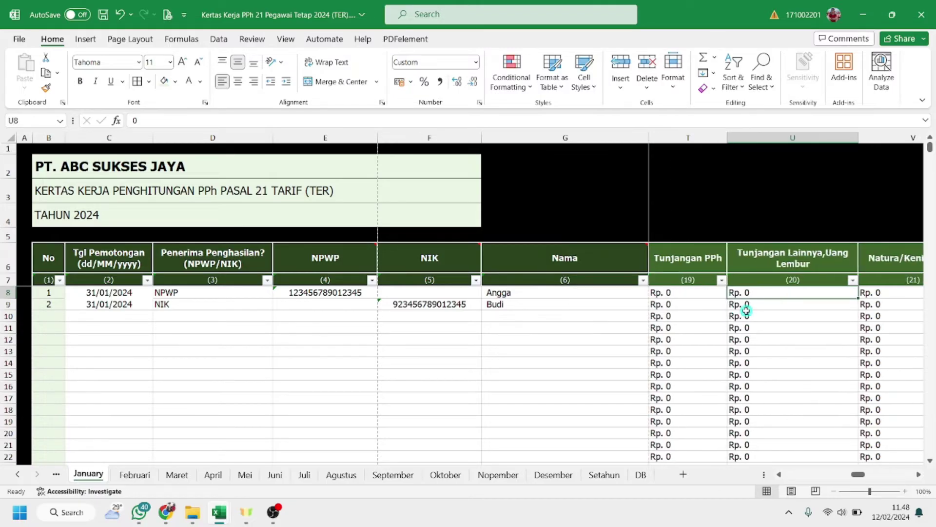
key("Right")
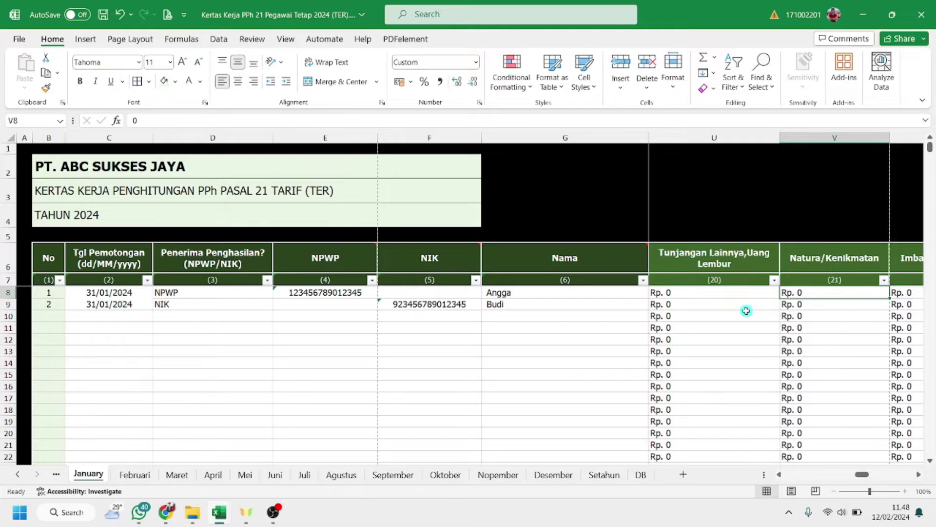
key("Right")
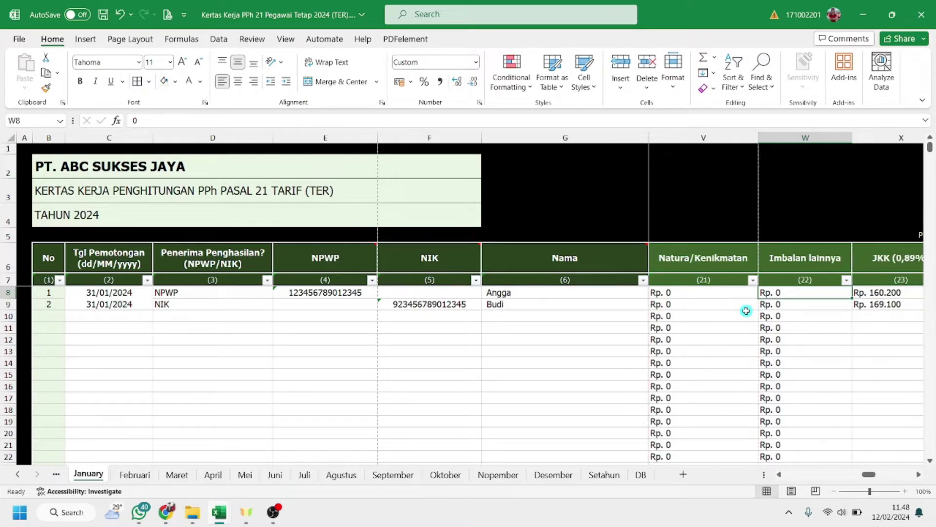
Step: Examine the JKK (0,89%) formula in the first employee row and the Gaji Pokok Sebulan cell it refers to
key("Right")
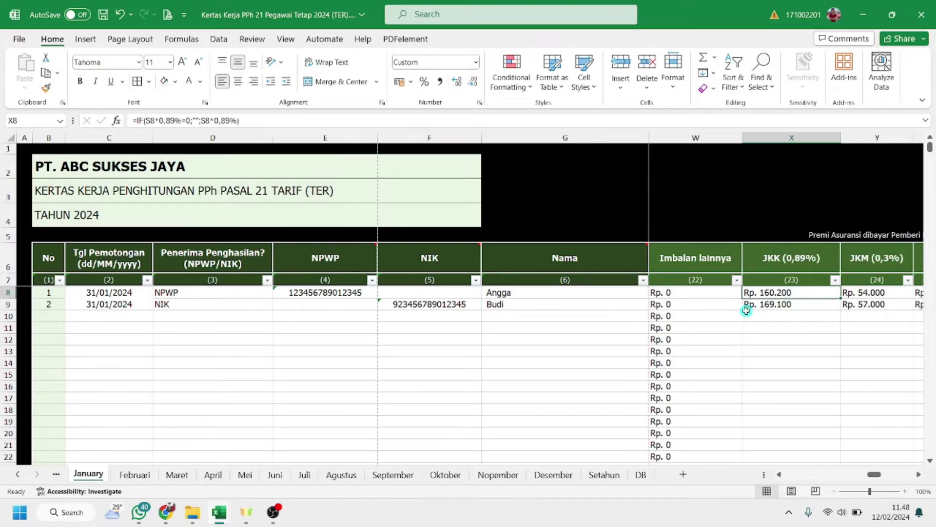
key("F2")
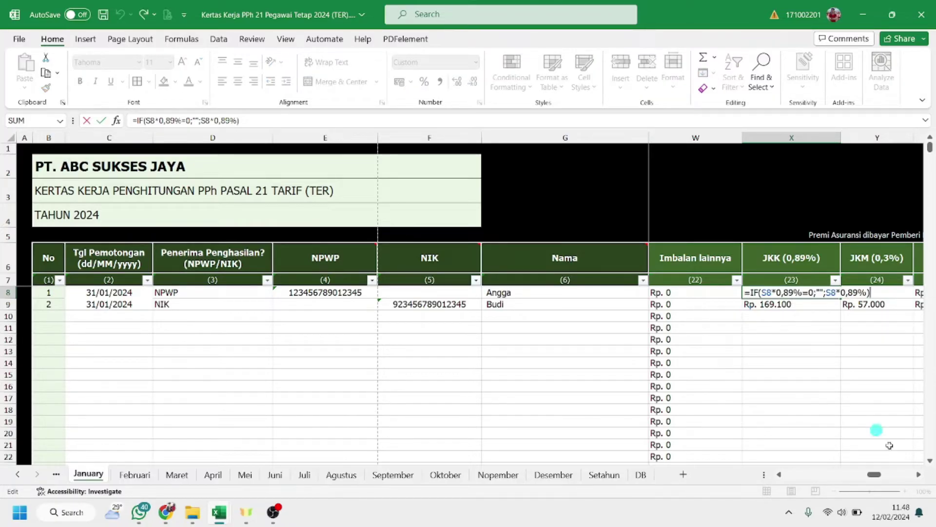
left_click_drag(876, 479, 850, 476)
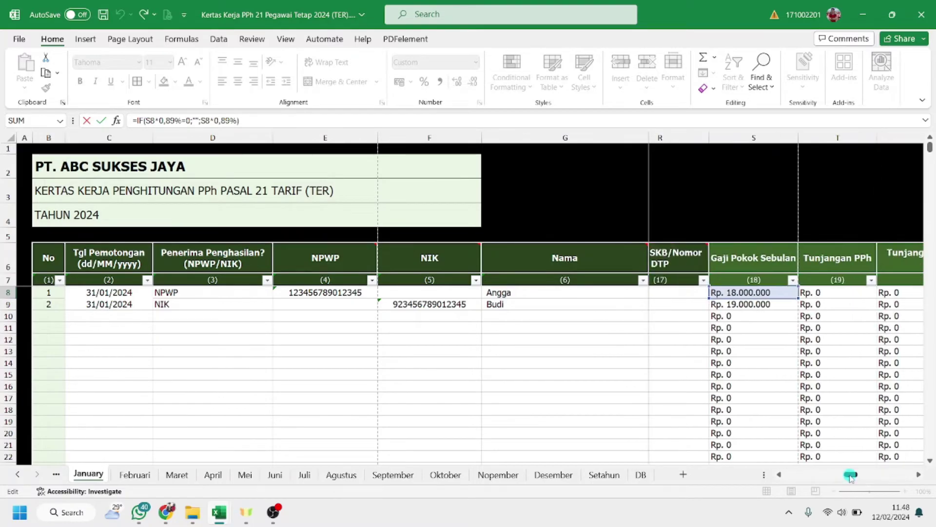
key("Return")
key("Up")
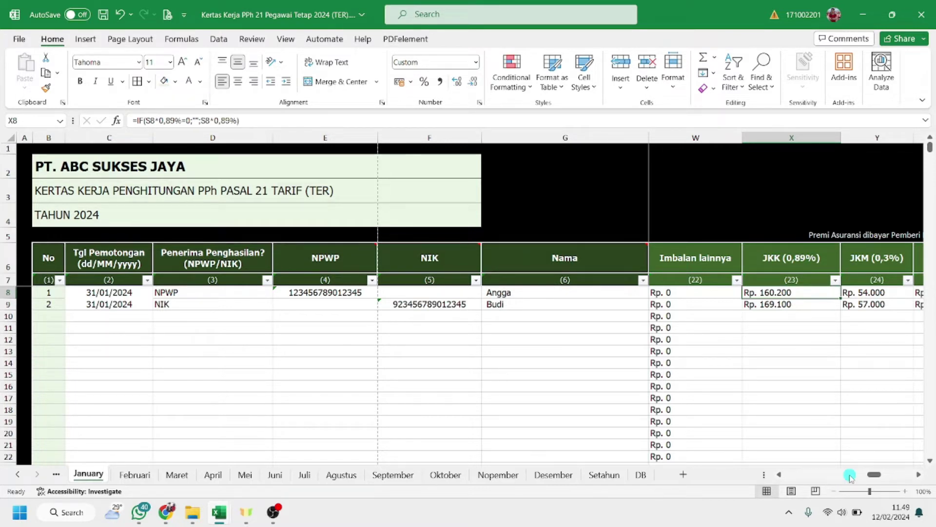
Step: Review the JKM (0,3%), BPJS Kesehatan (4%) and THR/Gaji 13/Bonus/Lainnya cells in the first employee row
key("Right")
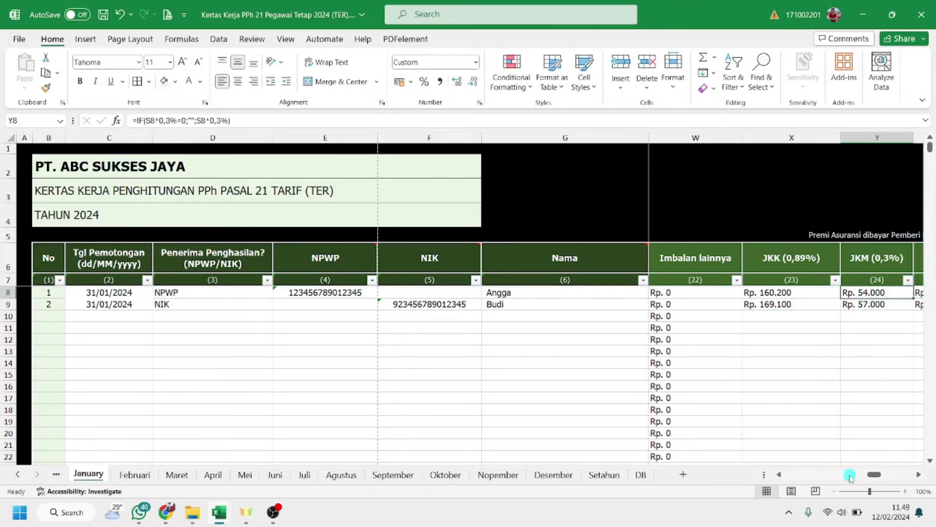
key("Right")
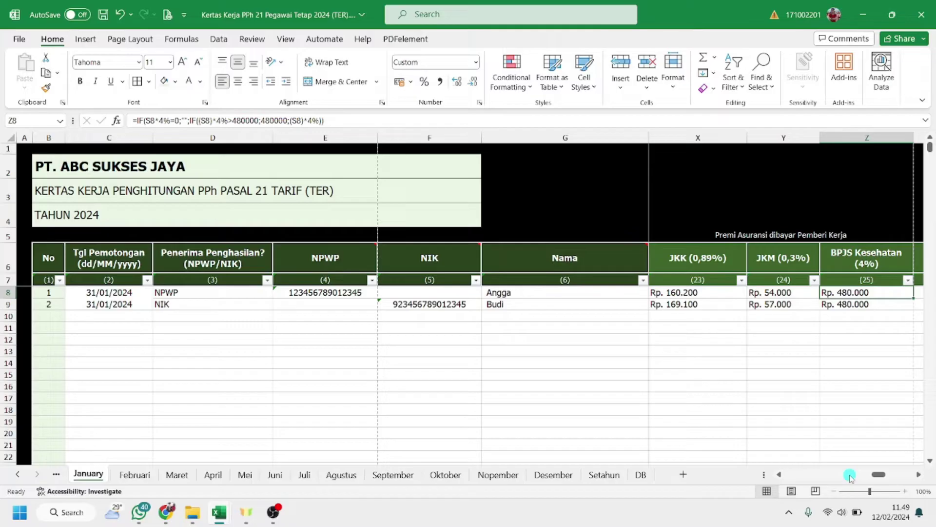
key("Right")
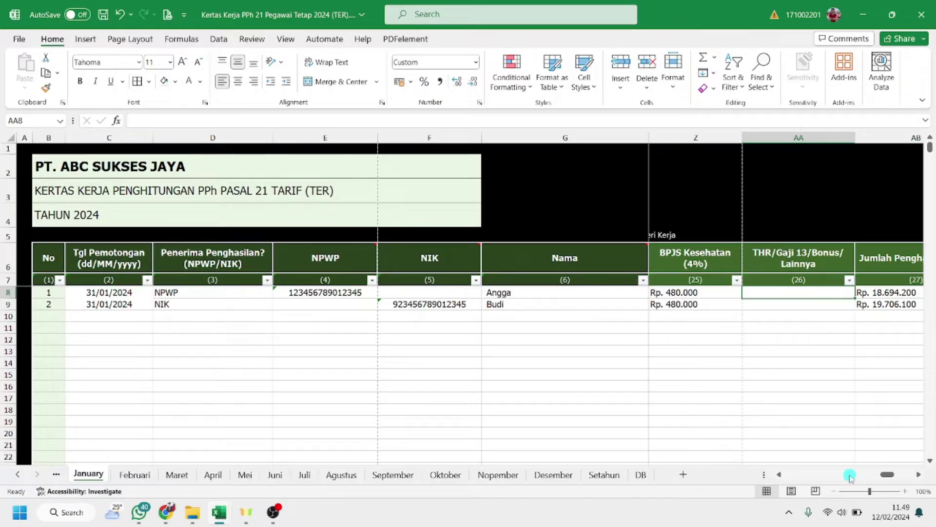
Step: Examine the Jumlah Penghasilan Bruto formula in the first employee row
key("Right")
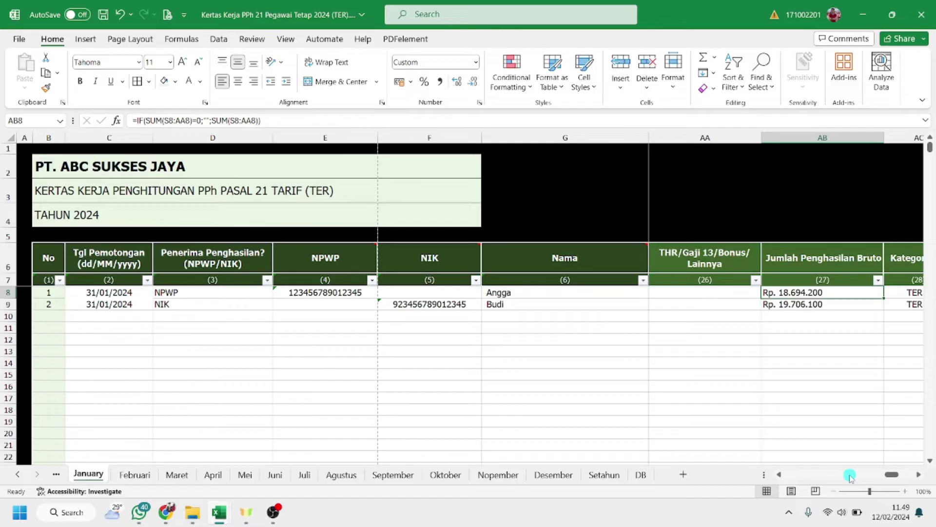
key("F2")
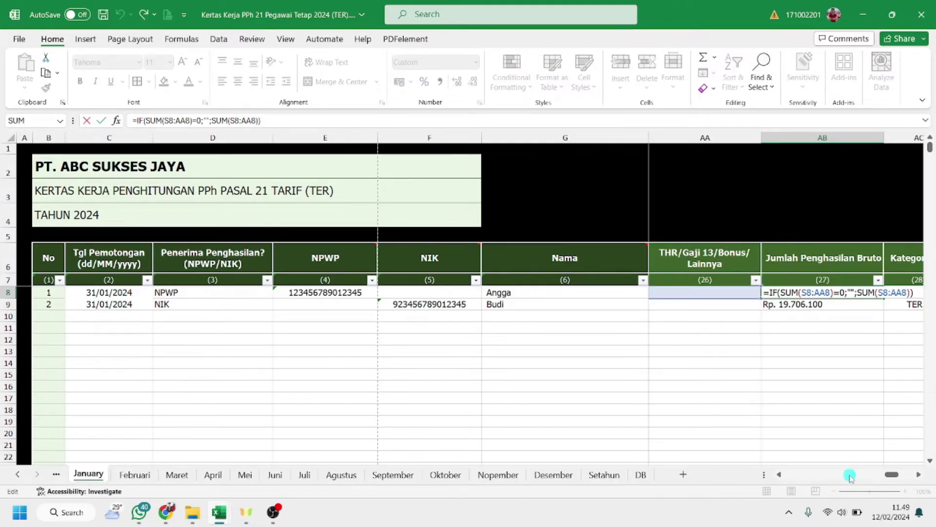
key("Return")
key("Up")
Step: Examine the Kategori TER lookup formula in the first employee row
key("Right")
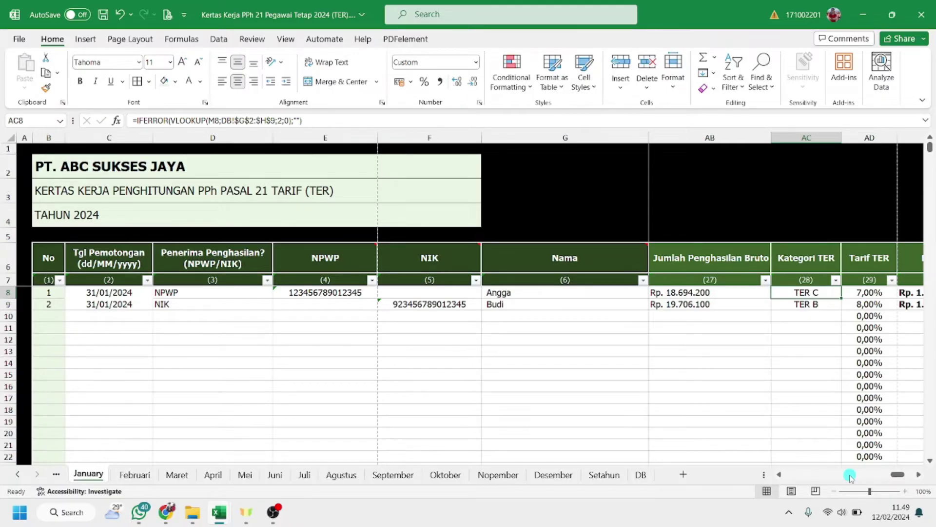
key("F2")
key("Escape")
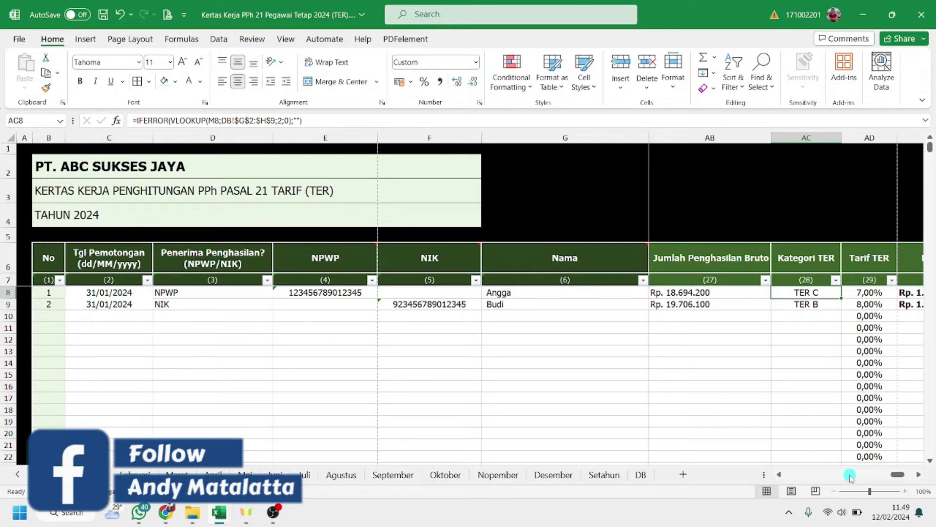
key("Down")
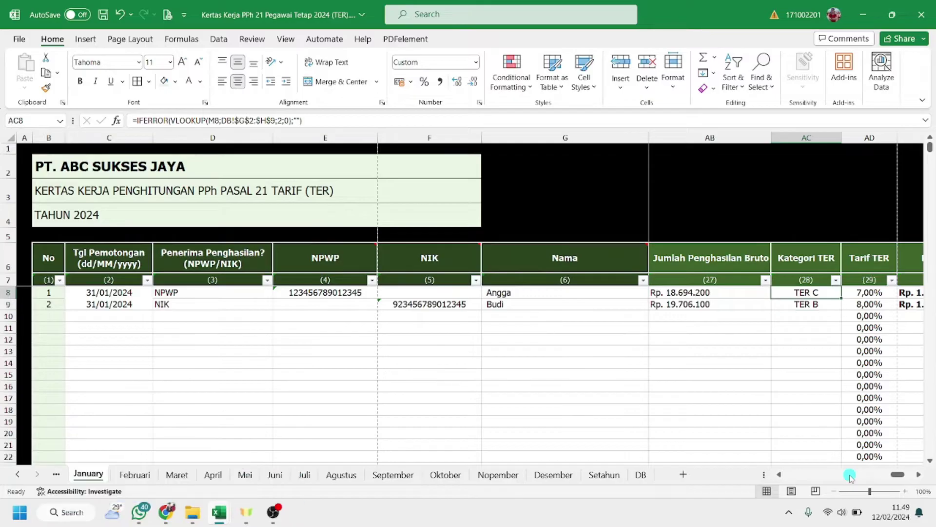
key("Up")
Step: Examine the Tarif TER and PPh Pasal 21 formulas in both employee rows
key("Right")
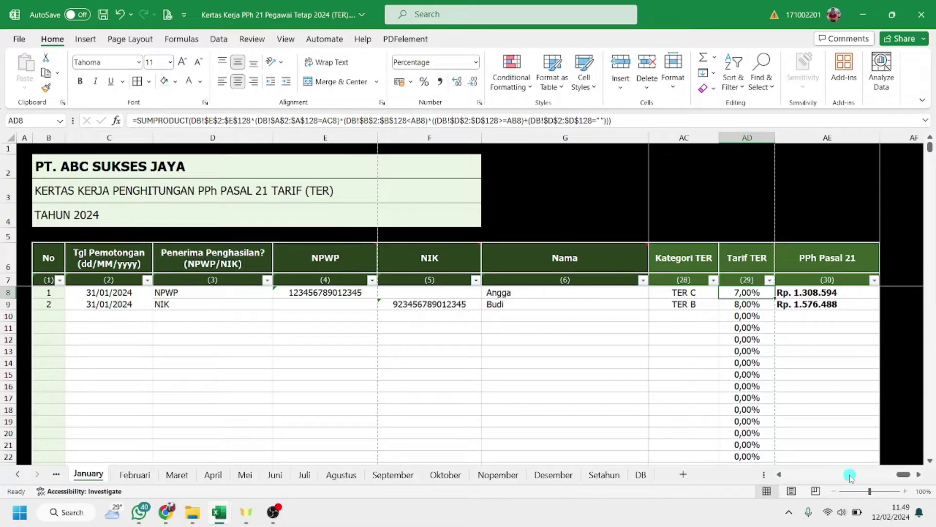
key("Down")
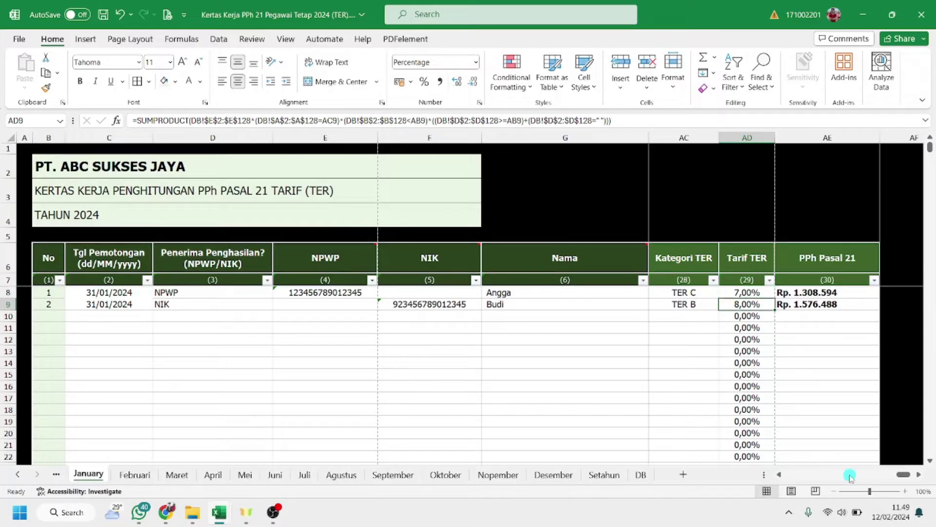
key("Right")
key("Up")
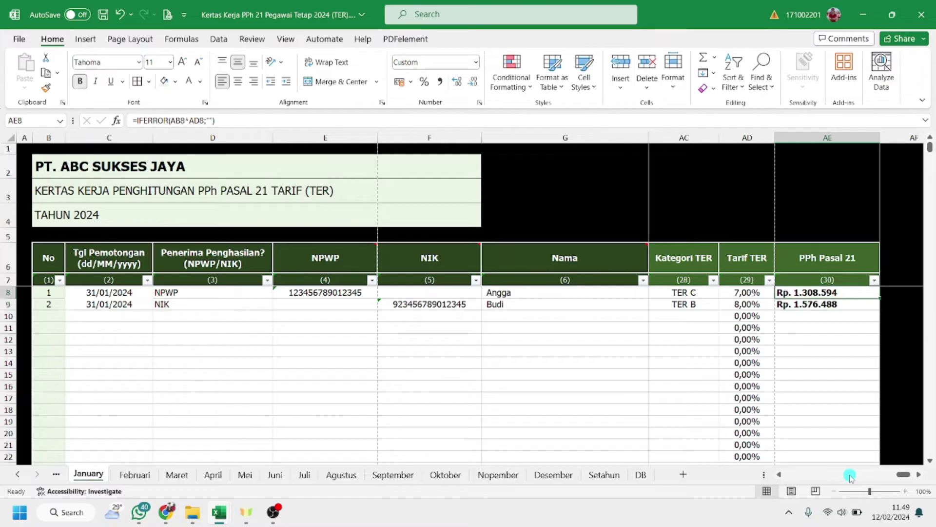
key("F2")
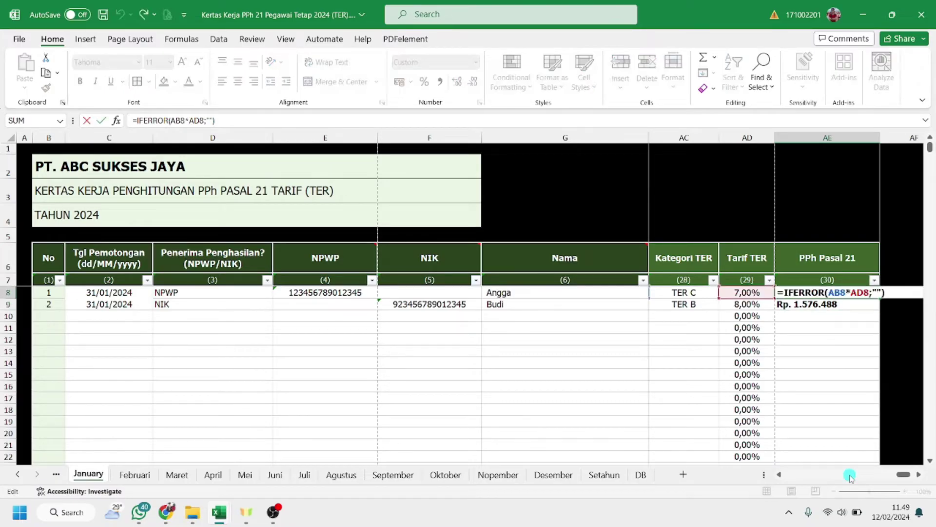
key("Return")
key("F2")
key("Return")
Step: Go back to the Tgl Pemotongan cell of the second employee row
key("Up")
key("Left")
key("Left")
key("Left")
key("Left")
key("Left")
key("Left")
key("Left")
key("Left")
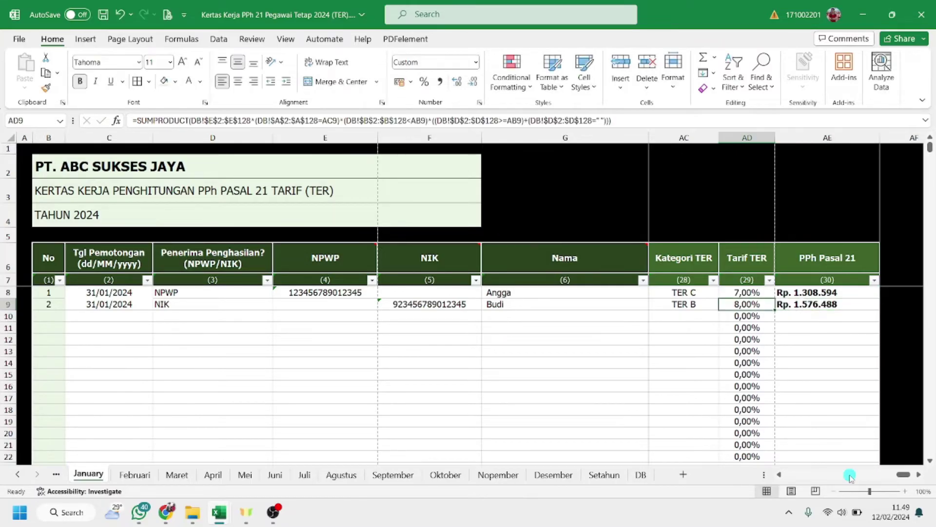
key("Left")
key("Left")
key("Left")
key("Left")
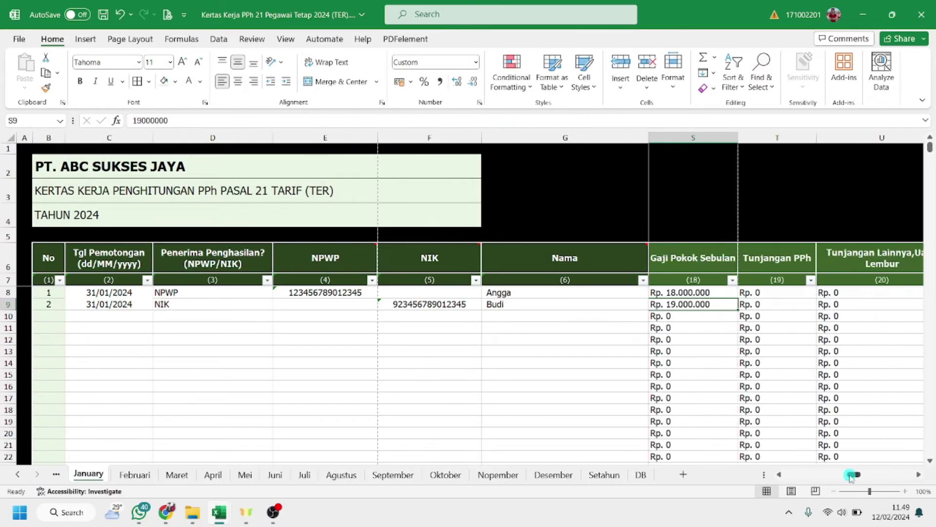
key("Left")
key("Left")
key("Left")
key("Left")
key("Left")
key("Left")
key("Left")
key("Left")
key("Left")
key("Left")
key("Left")
key("Left")
key("Left")
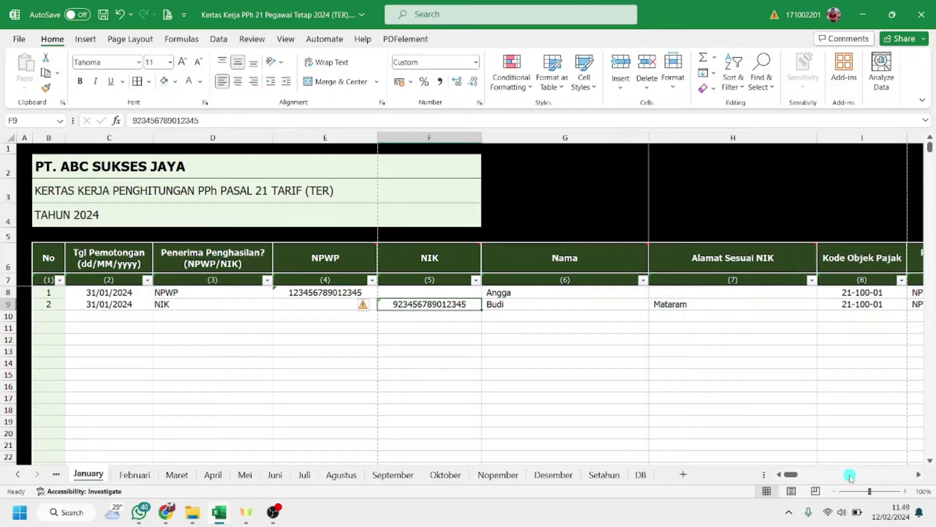
key("Left")
key("Left")
key("Left")
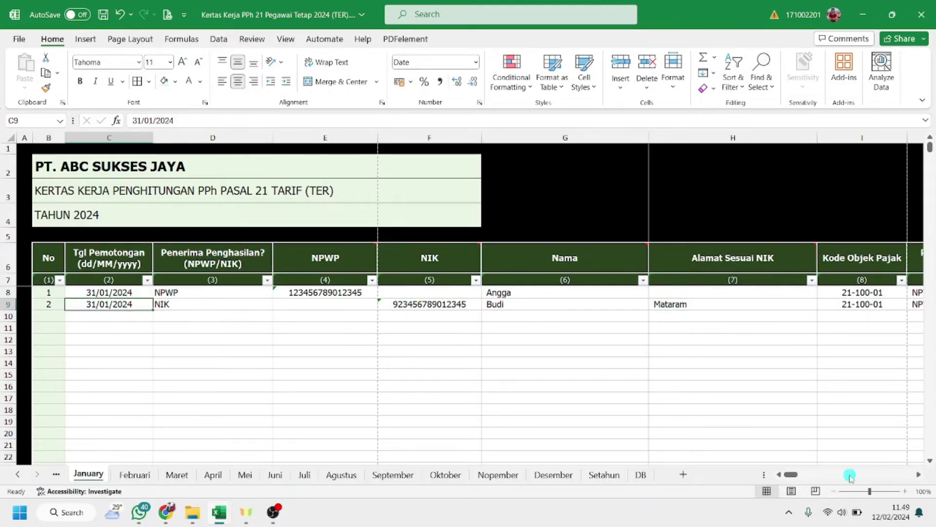
Step: Review the second employee's Penerima Penghasilan, NPWP, NIK and Nama cells
key("Right")
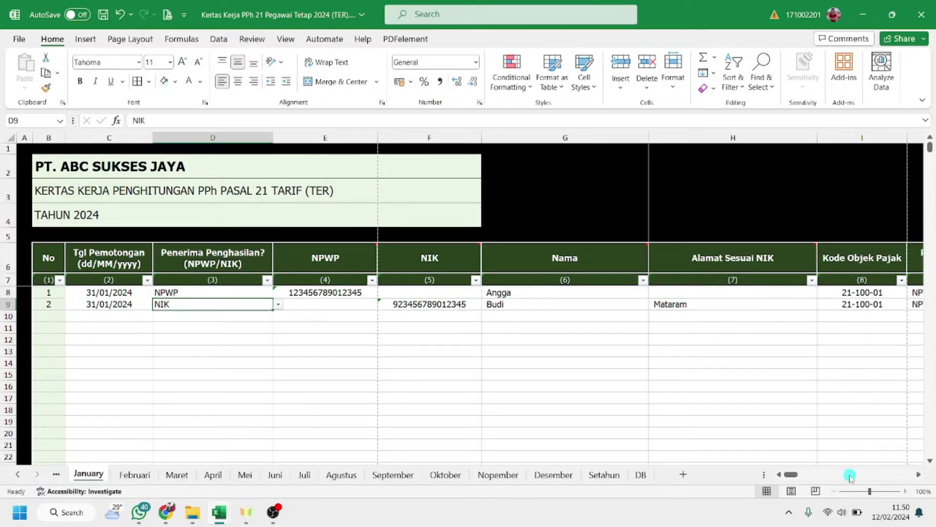
key("Right")
key("Right")
key("Left")
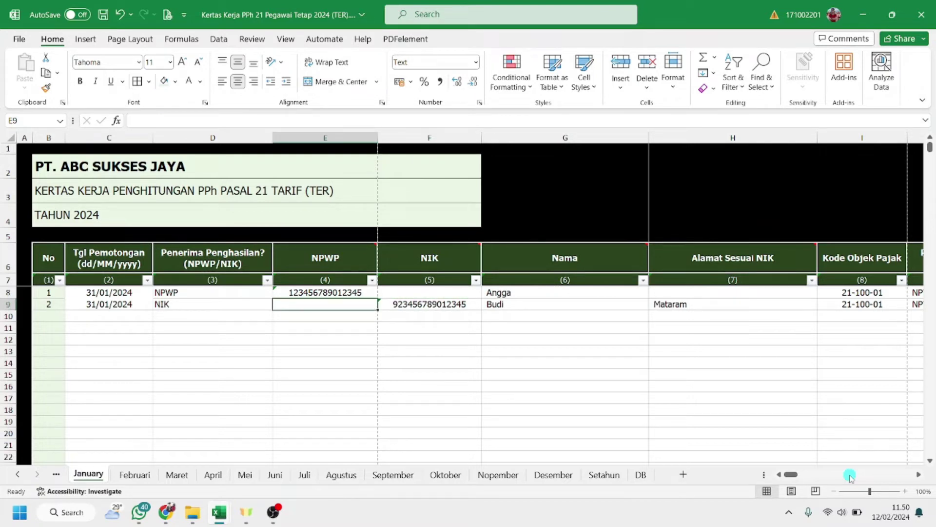
key("Right")
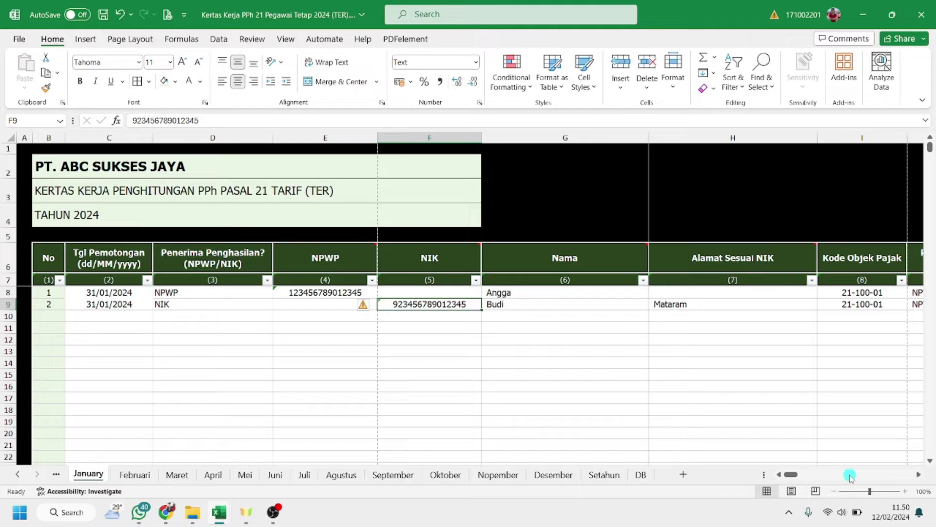
key("Right")
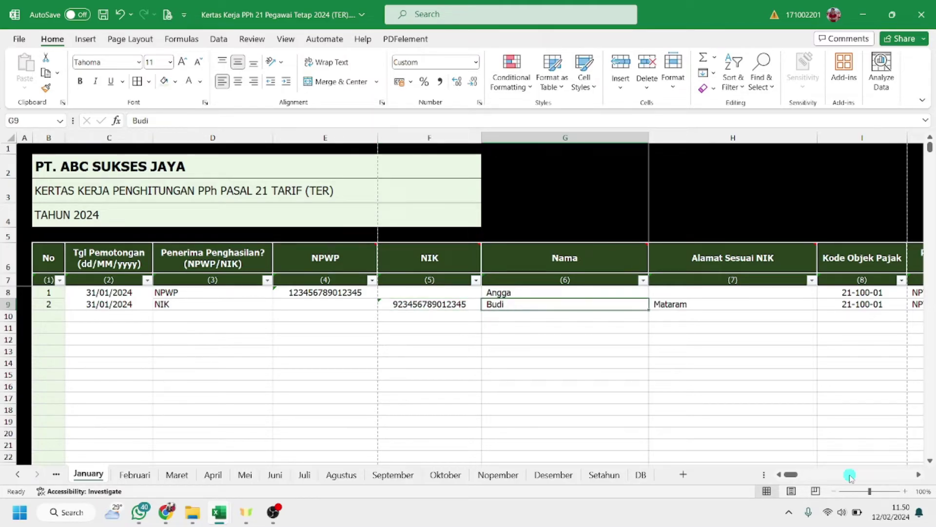
Step: Compare the Alamat Sesuai NIK cells of both employees with their identity cells
key("Right")
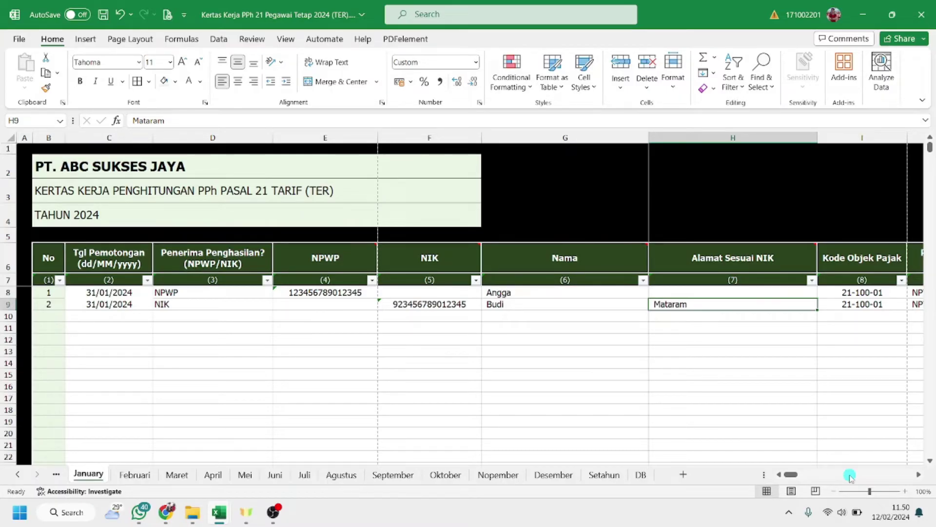
key("Left")
key("Right")
key("Up")
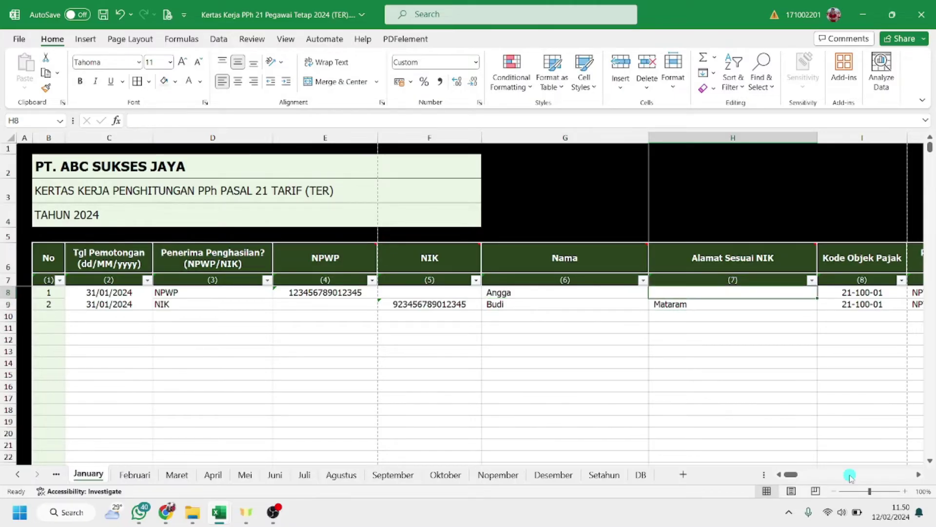
key("Left")
key("Left")
key("Right")
key("Right")
key("Down")
Step: Review the second employee's cells from Kode Objek Pajak through the signatory columns to Status PTKP
key("Right")
key("Right")
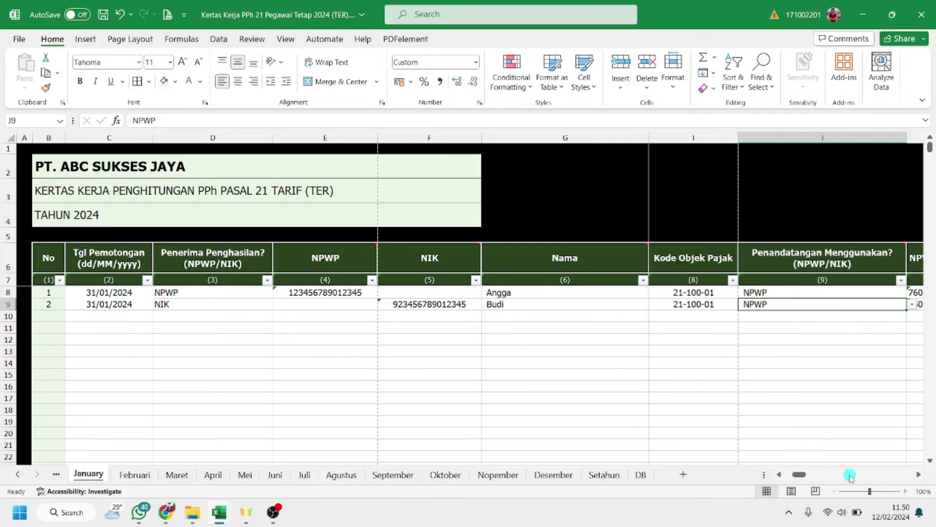
key("Right")
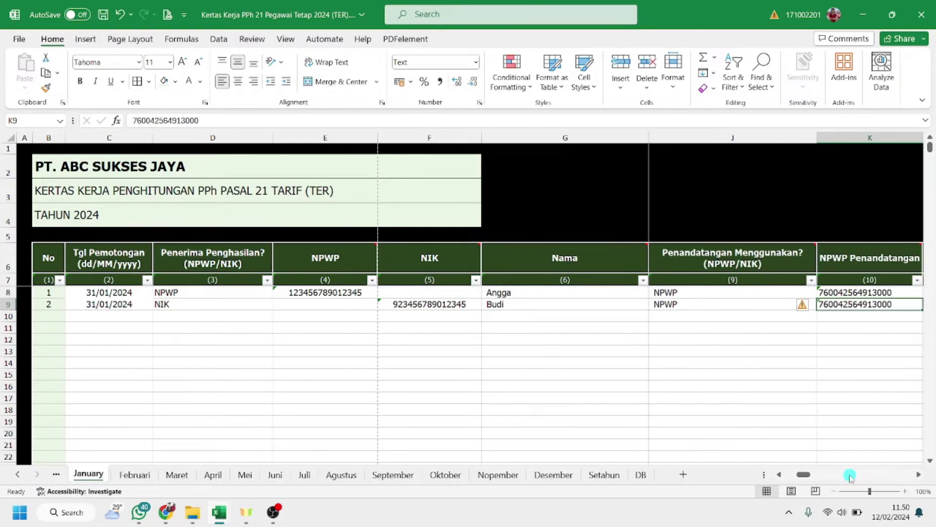
key("Right")
key("Right")
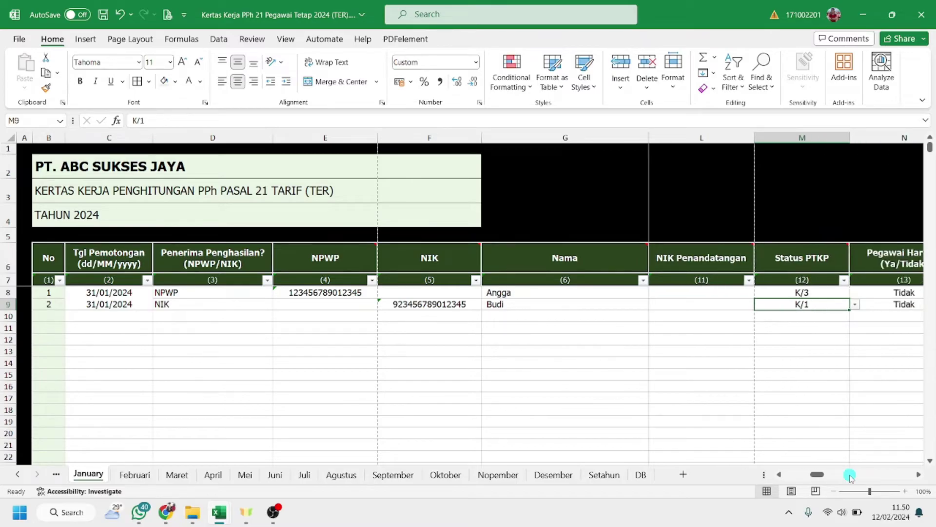
Step: Review the second employee's Pegawai Harian, Gross Up, Penghasilan Bruto and Mendapatkan Fasilitas cells
key("Right")
key("Right")
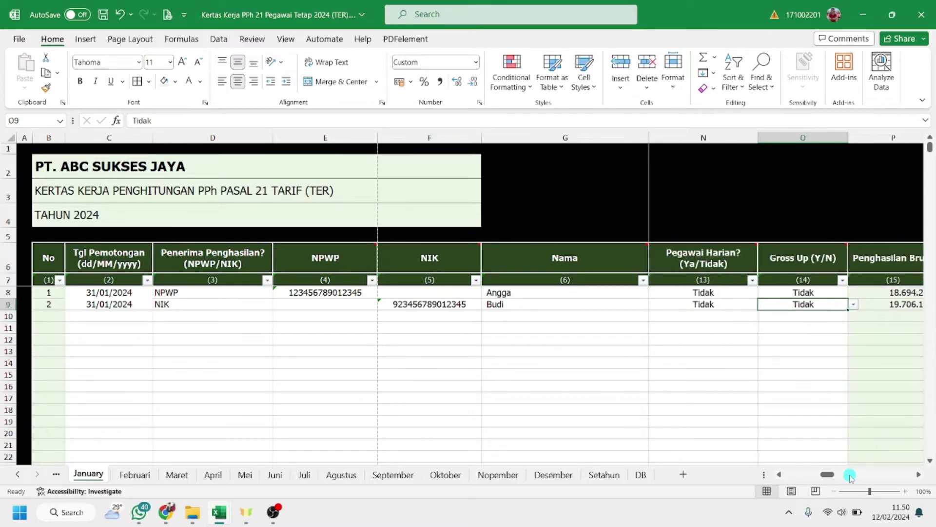
key("Right")
key("Right")
key("Right")
key("Right")
key("Right")
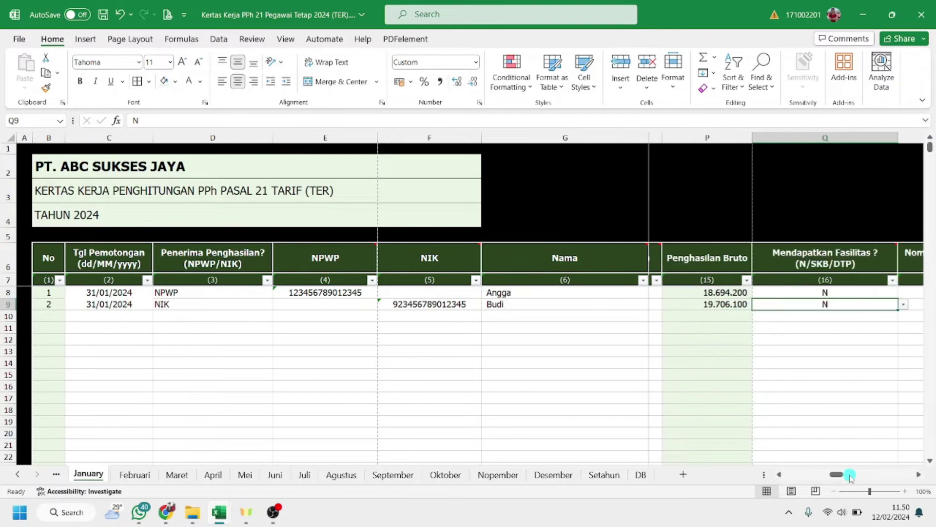
key("Left")
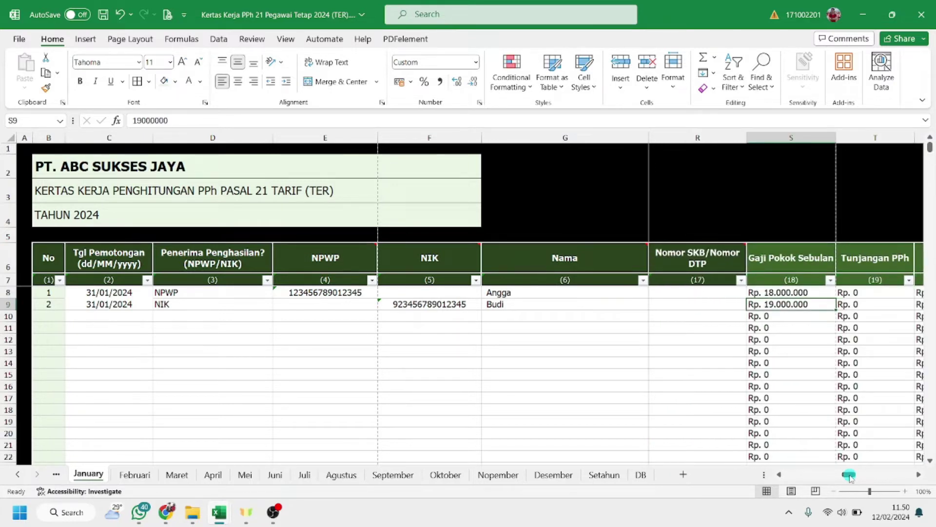
Step: Review the second employee's income cells from Gaji Pokok Sebulan through Tunjangan PPh and Tunjangan Lainnya to Natura/Kenikmatan
key("Right")
key("Right")
key("Right")
key("Right")
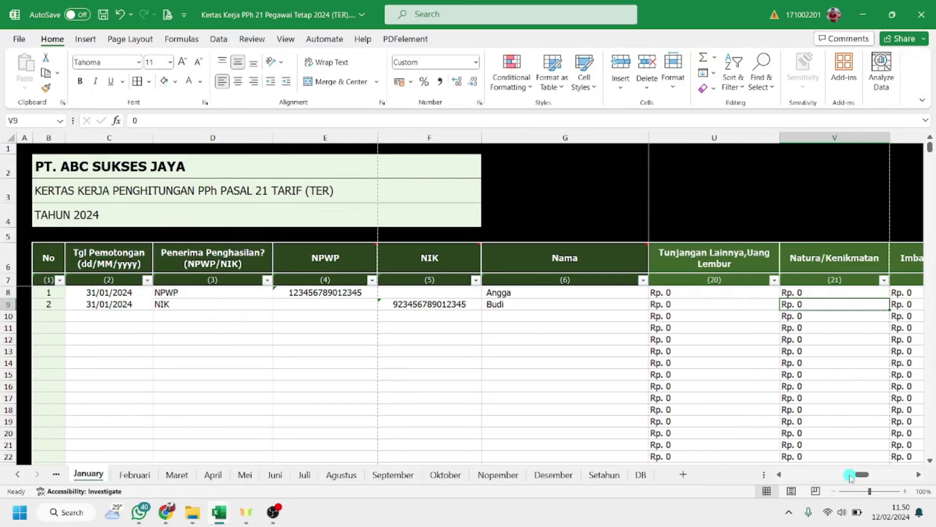
Step: Review the second employee's Imbalan lainnya, JKK, JKM and BPJS Kesehatan cells, up to the THR/Gaji 13/Bonus column
key("Right")
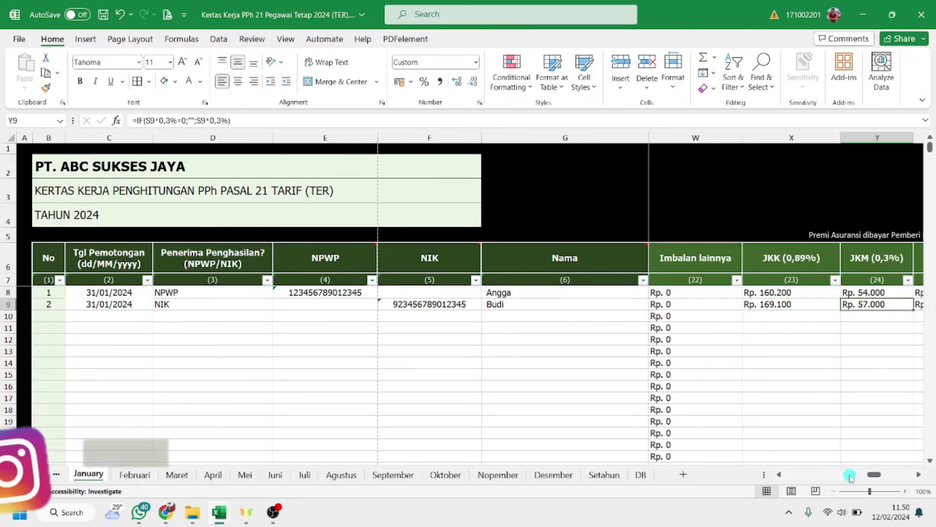
key("Right")
key("Right")
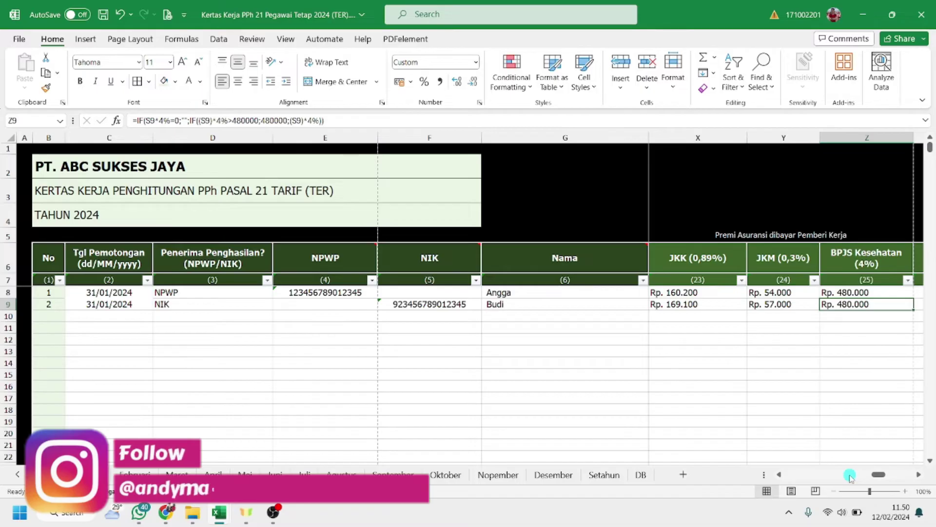
scroll(851, 477, "right", 2)
scroll(851, 477, "left", 1)
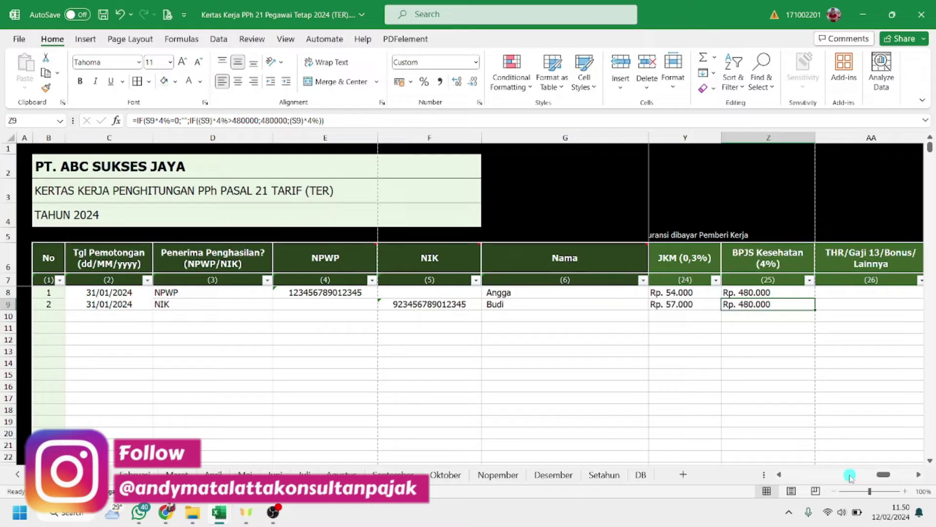
key("Right")
key("Right")
Step: Select both employees' January data from Penerima Penghasilan through Gross Up (D8:O9), and switch to the Februari sheet
key("ctrl+Page_Down")
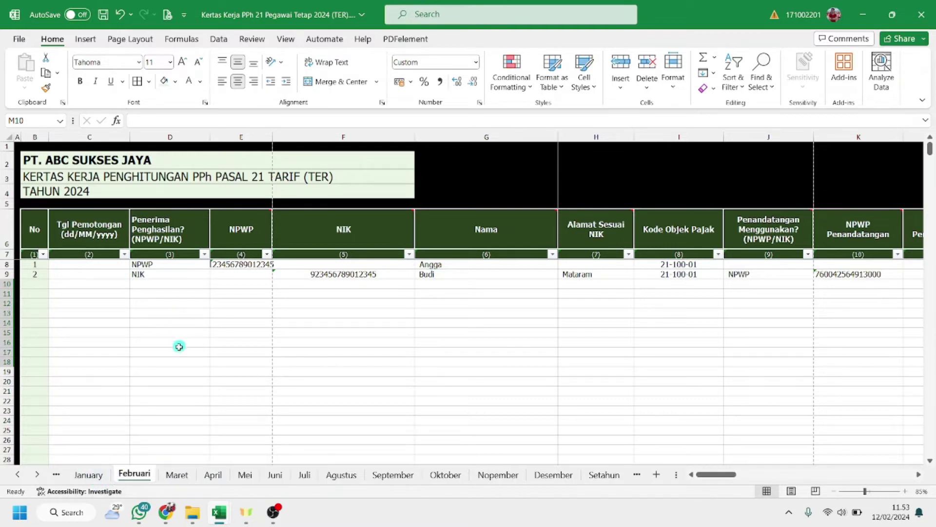
left_click(91, 476)
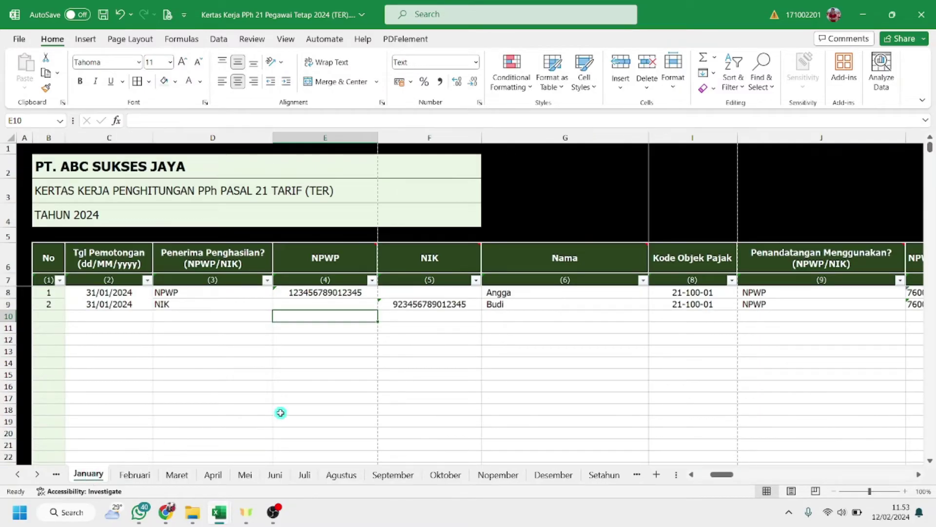
scroll(398, 393, "down", 1)
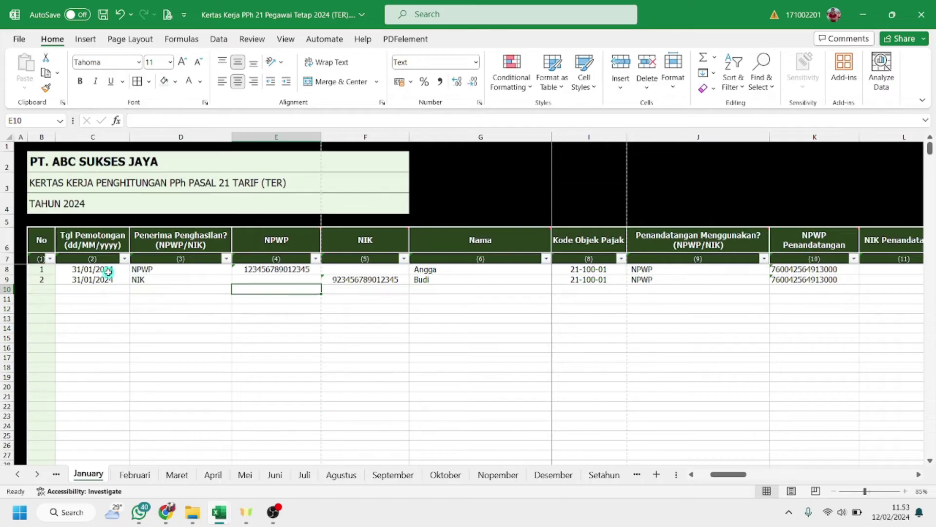
left_click(142, 271)
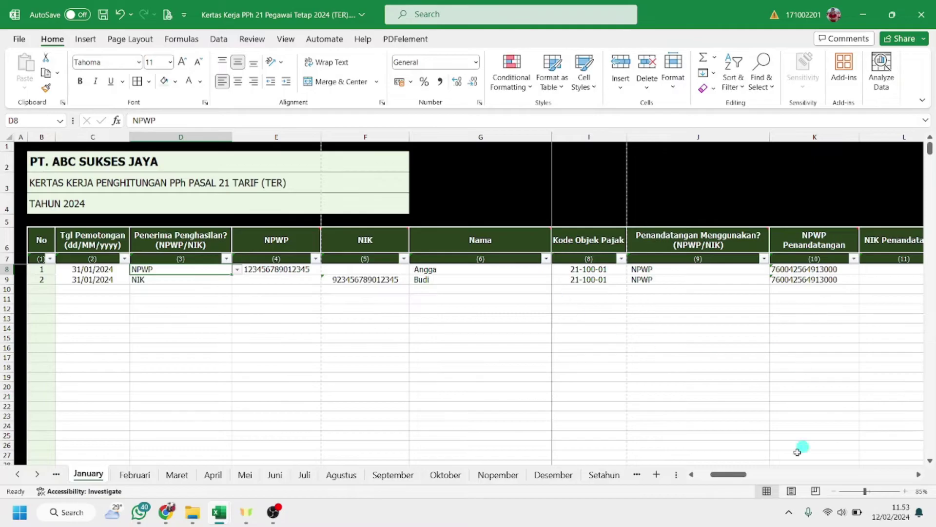
left_click_drag(742, 476, 773, 478)
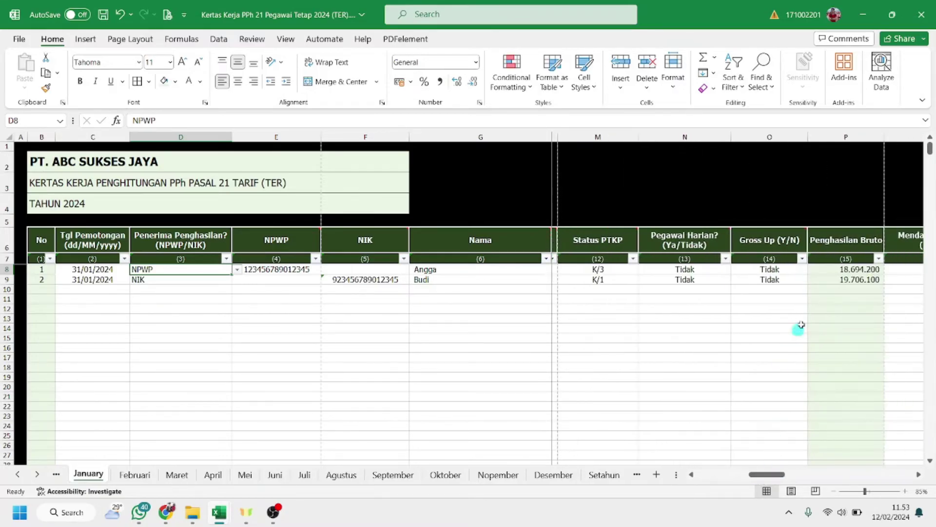
left_click(778, 278, "shift")
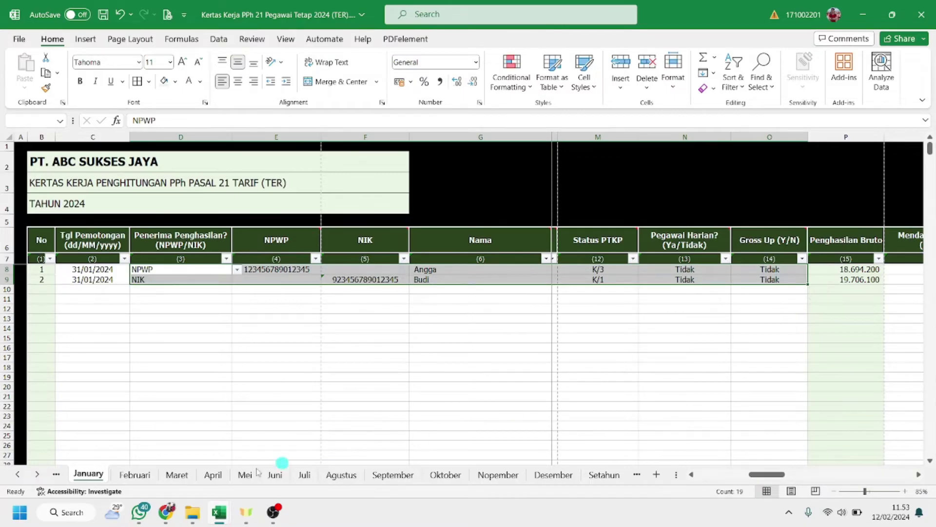
left_click(135, 474)
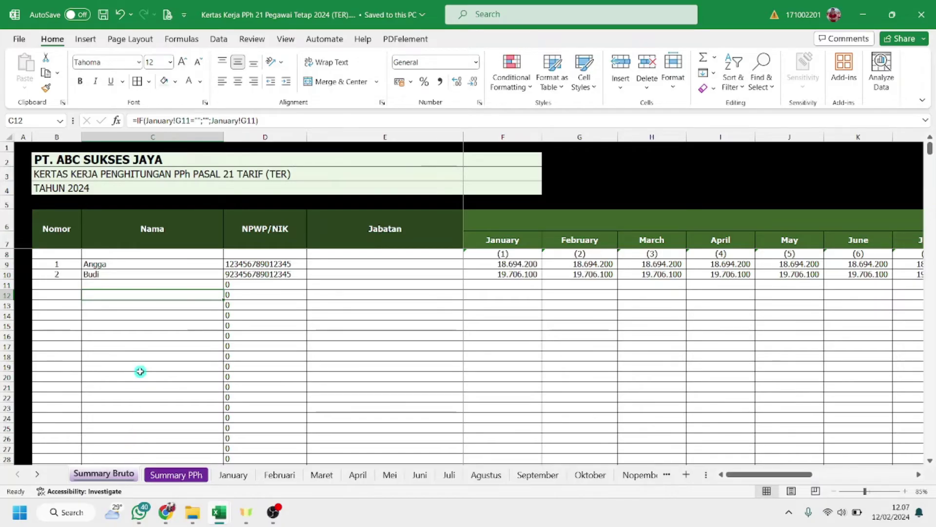
Step: Examine the second employee's Nama cell and both employees' January gross income links on the Summary Bruto sheet
left_click(506, 136)
left_click(134, 273)
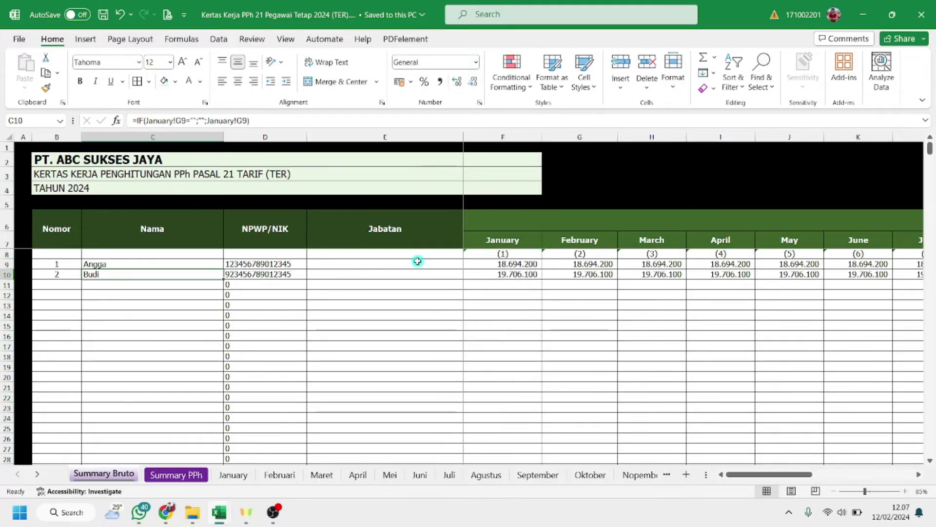
left_click(496, 133)
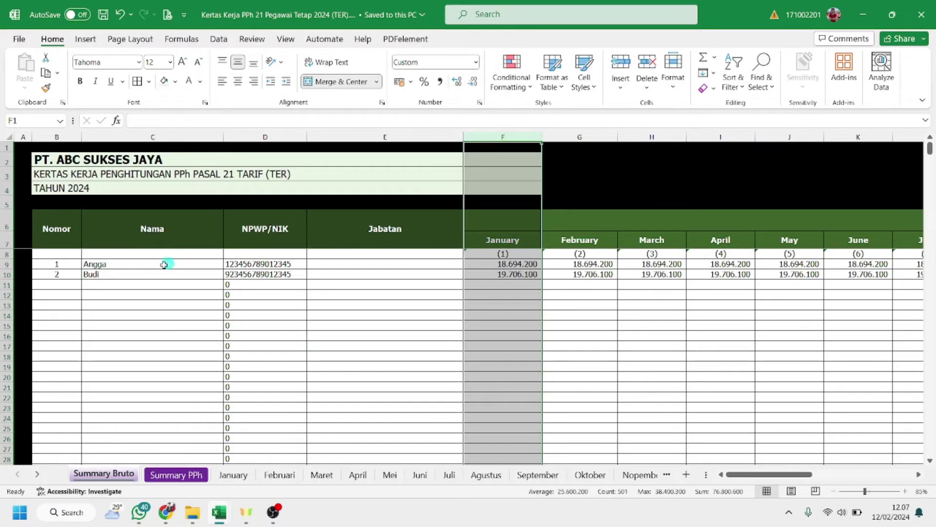
left_click(520, 263)
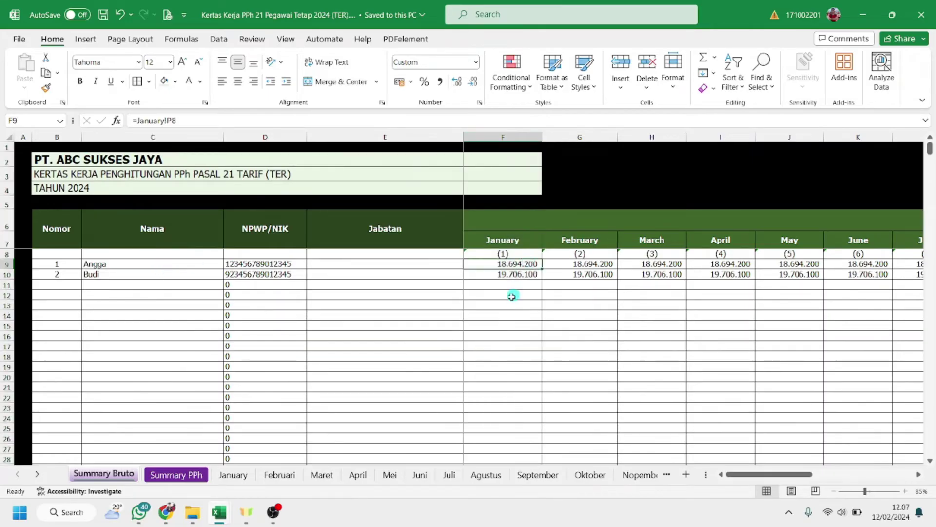
left_click(8, 274)
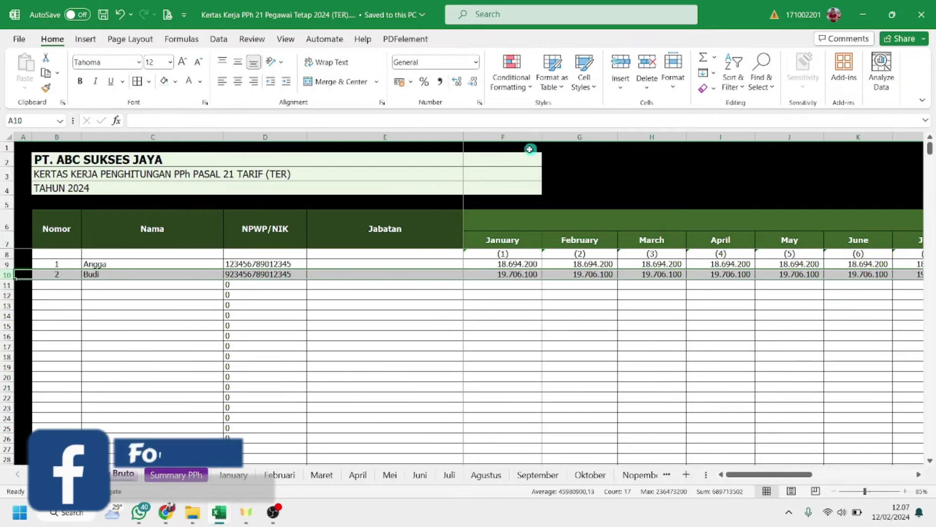
left_click(513, 274)
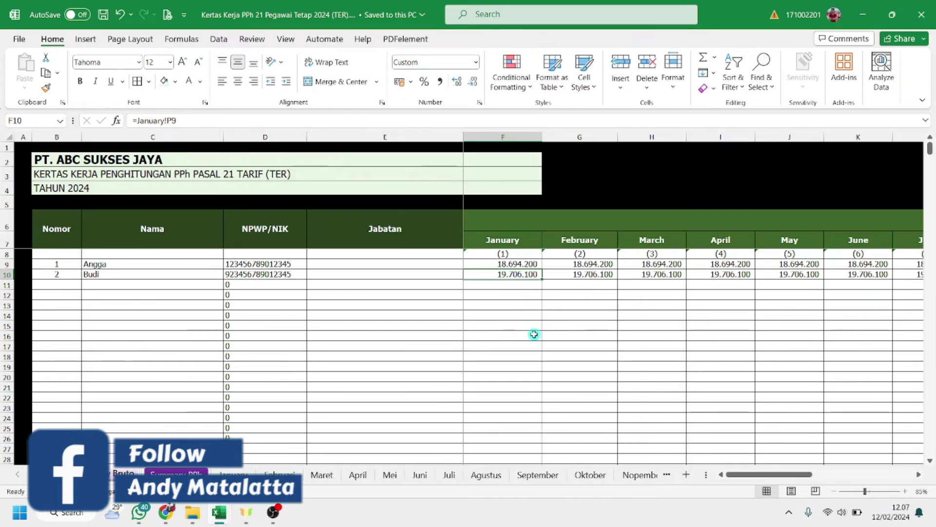
left_click(520, 303)
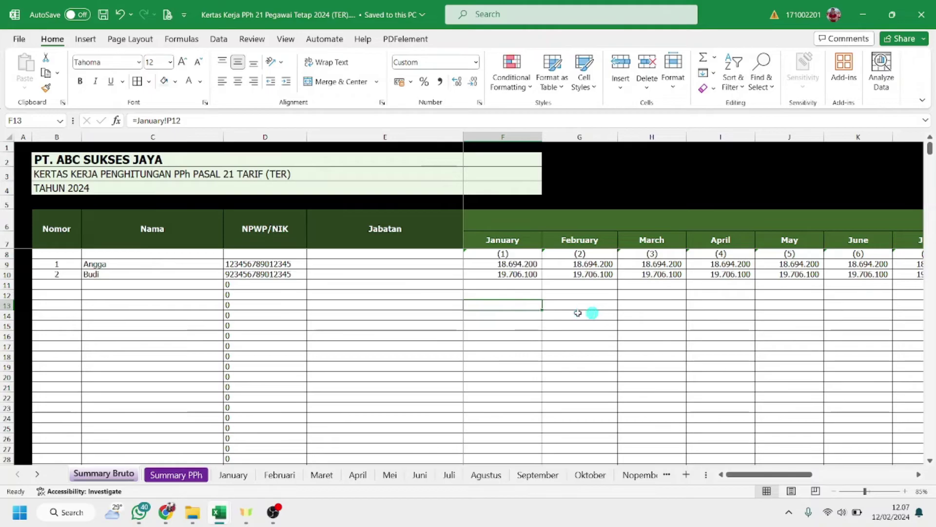
Step: Inspect the Total Jan-Nov, December and Total Jan-Des formulas on the Summary Bruto sheet
left_click_drag(761, 470, 863, 475)
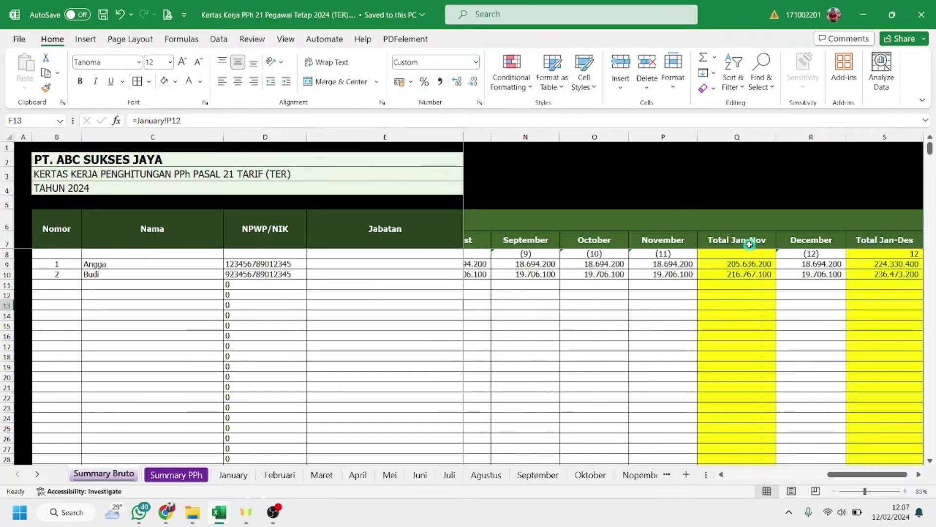
double_click(728, 263)
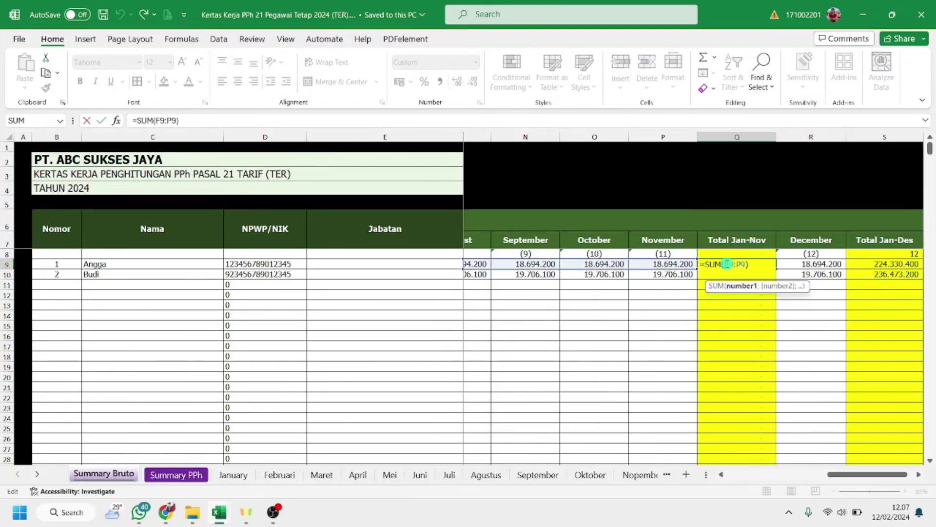
key("Return")
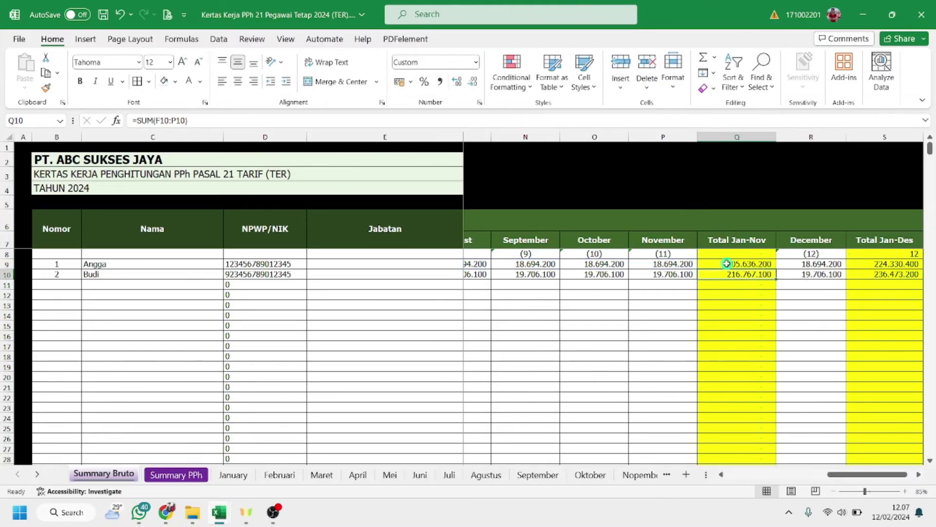
left_click(834, 264)
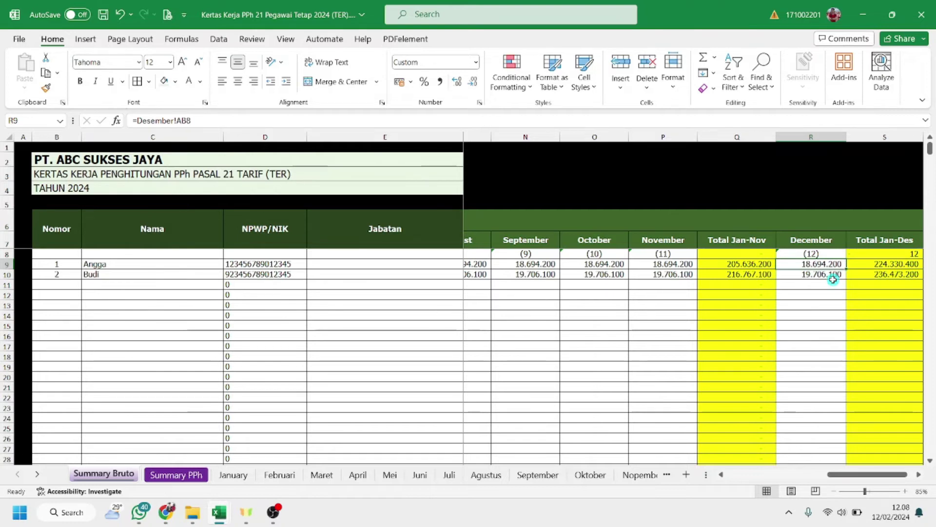
left_click(817, 276)
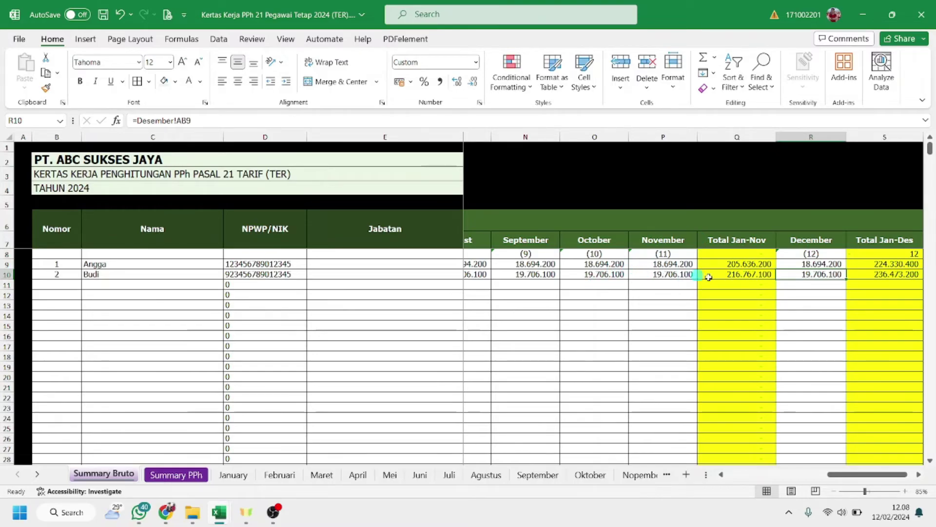
left_click_drag(835, 474, 861, 476)
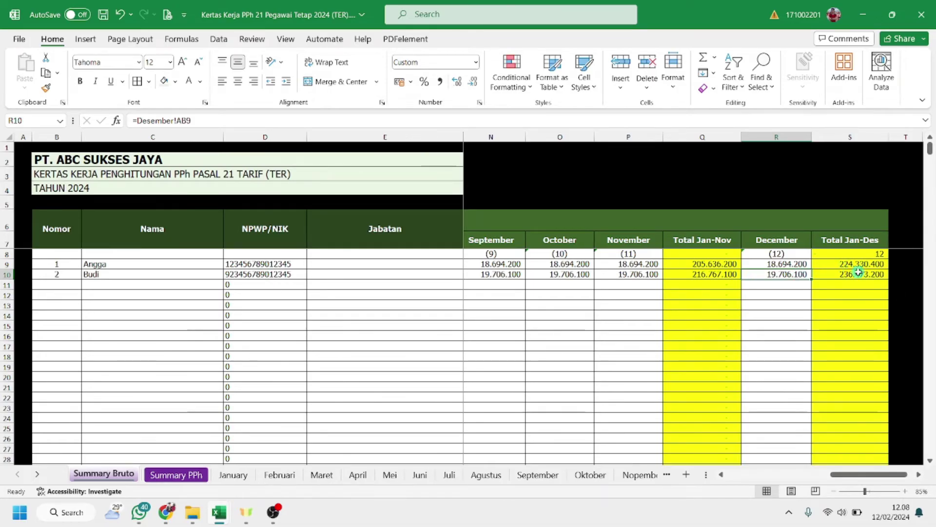
left_click(873, 264)
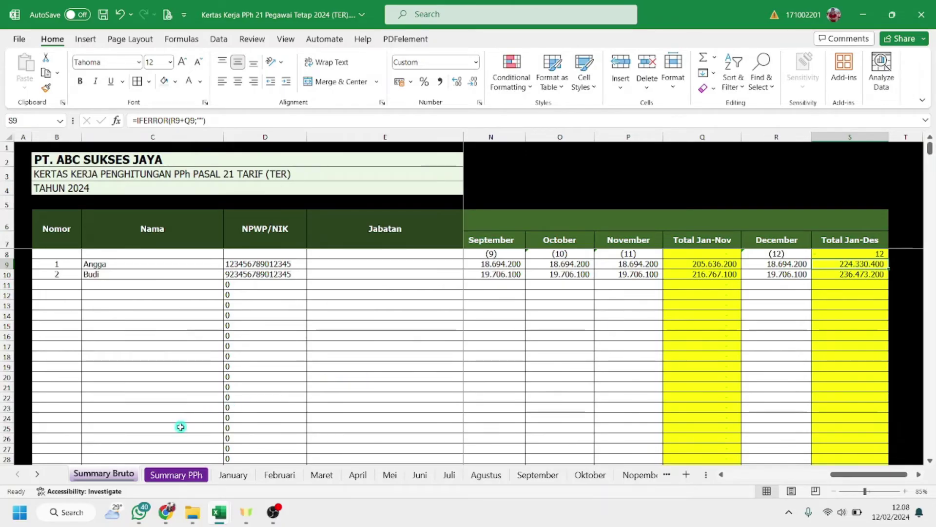
Step: On the Summary PPh sheet, check the second employee's January tax link and the Total PPh 21 Per Bulan row
left_click(183, 476)
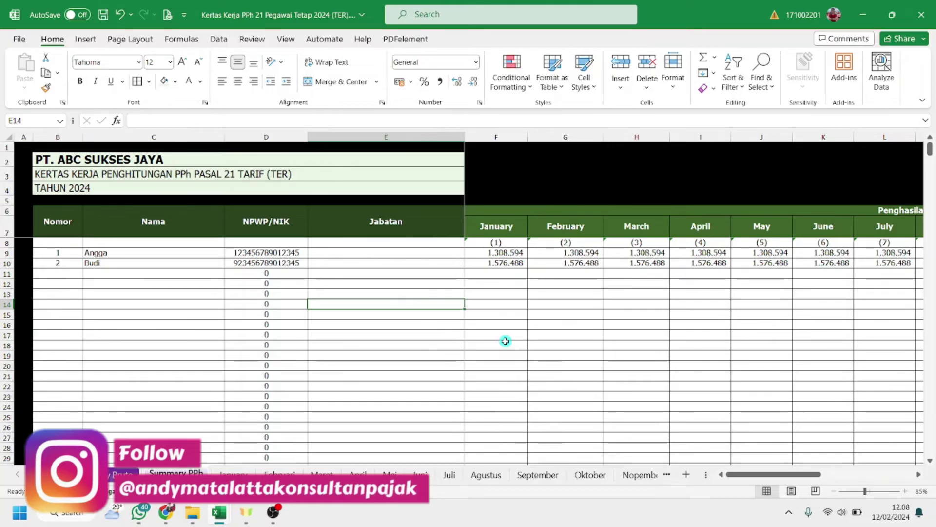
left_click(512, 264)
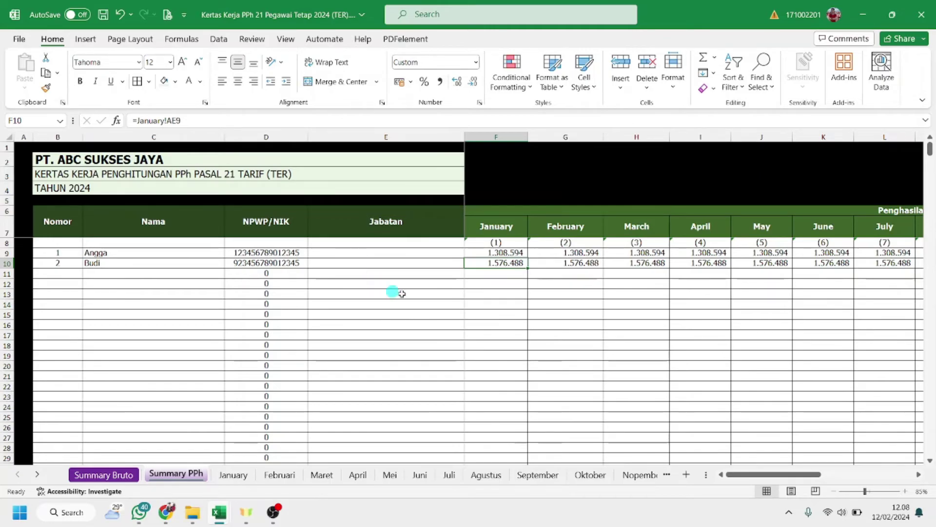
left_click_drag(931, 150, 931, 144)
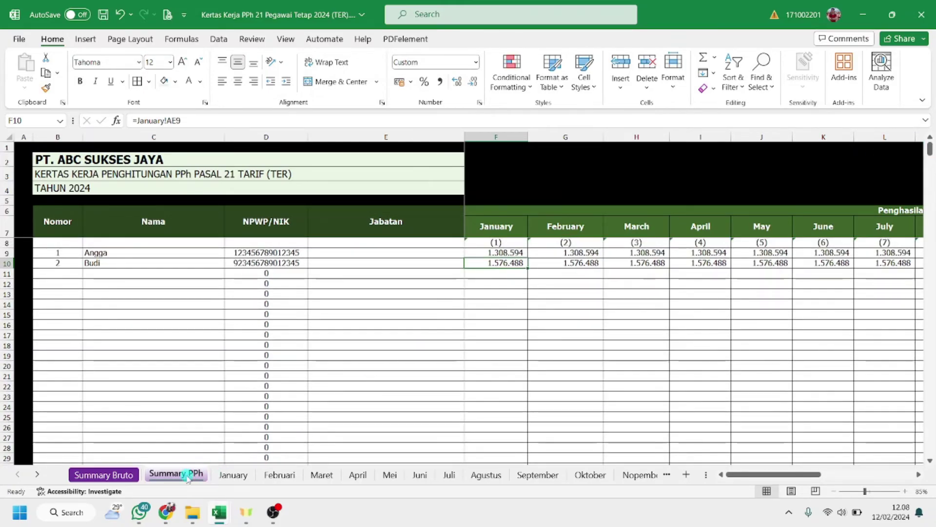
left_click_drag(930, 150, 932, 476)
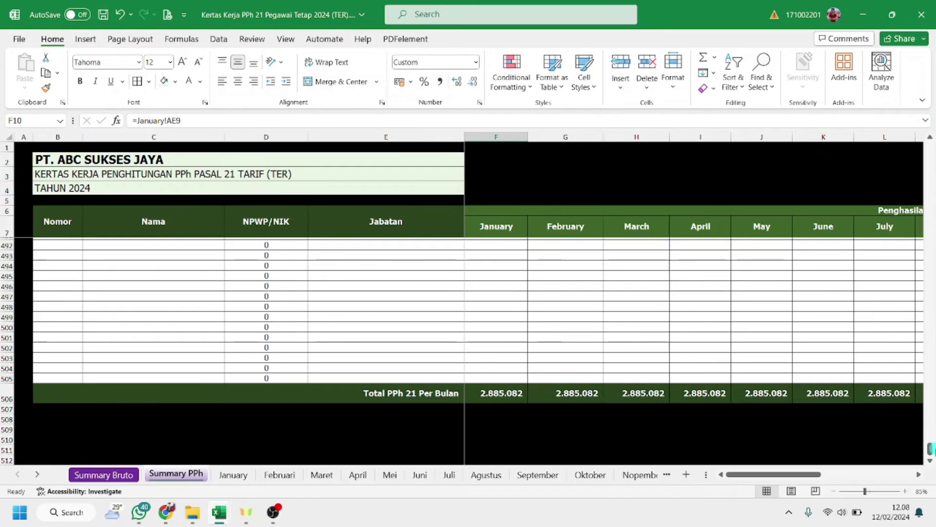
Step: Inspect the first employee's Total Jan-Nov formula and both employees' December tax cells on the Summary PPh sheet
left_click_drag(930, 449, 924, 131)
left_click_drag(798, 475, 911, 469)
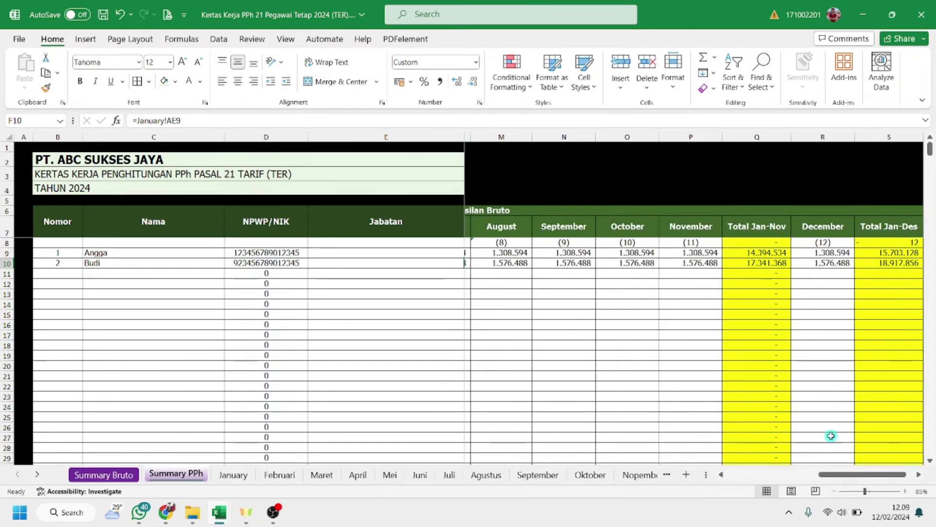
left_click(770, 252)
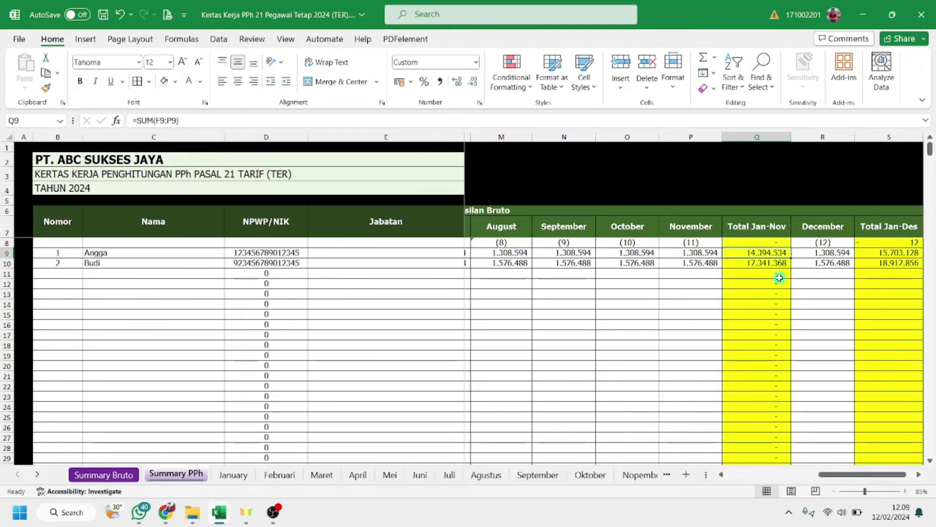
left_click(821, 254)
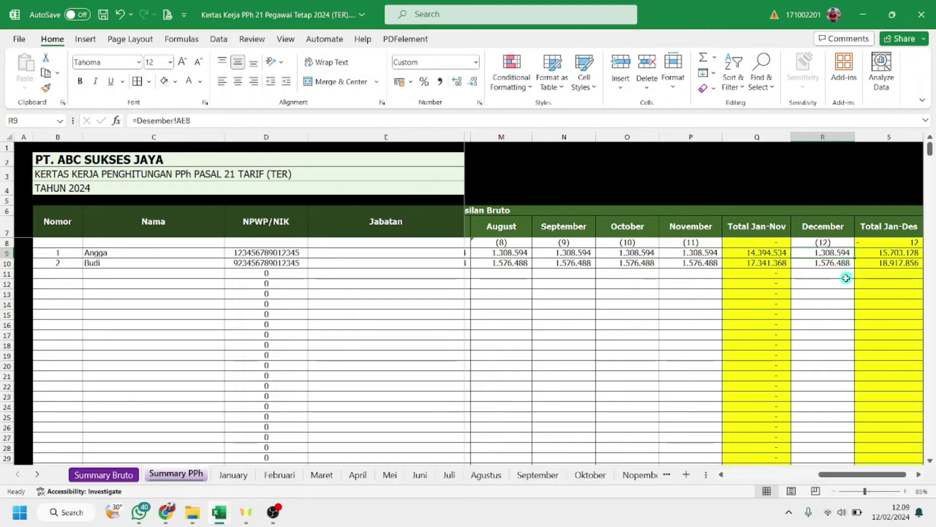
left_click(836, 264)
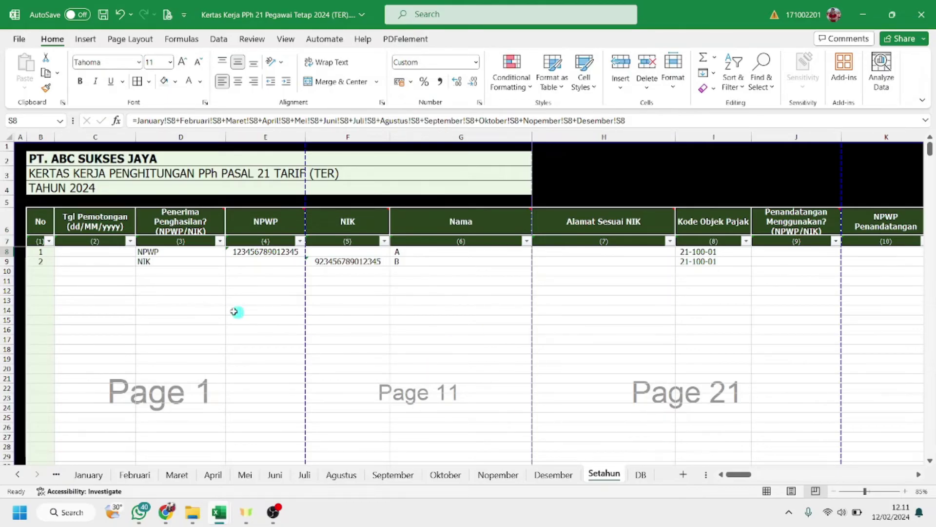
Step: On the Setahun sheet, check the Tgl Pemotongan cells and the first employee's Gaji Pokok Setahun and Tunjangan PPh Setahun formulas
left_click_drag(83, 253, 83, 275)
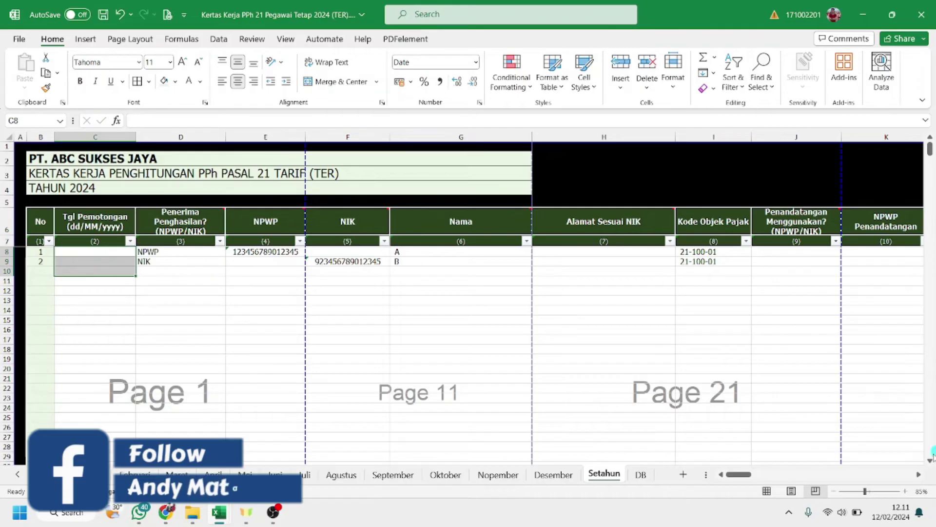
left_click_drag(735, 476, 793, 476)
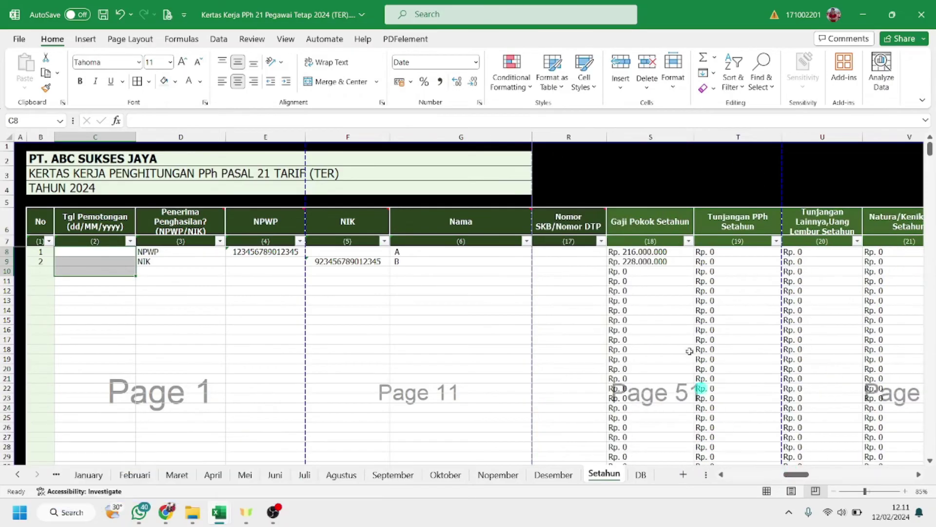
left_click(653, 137)
left_click(665, 251)
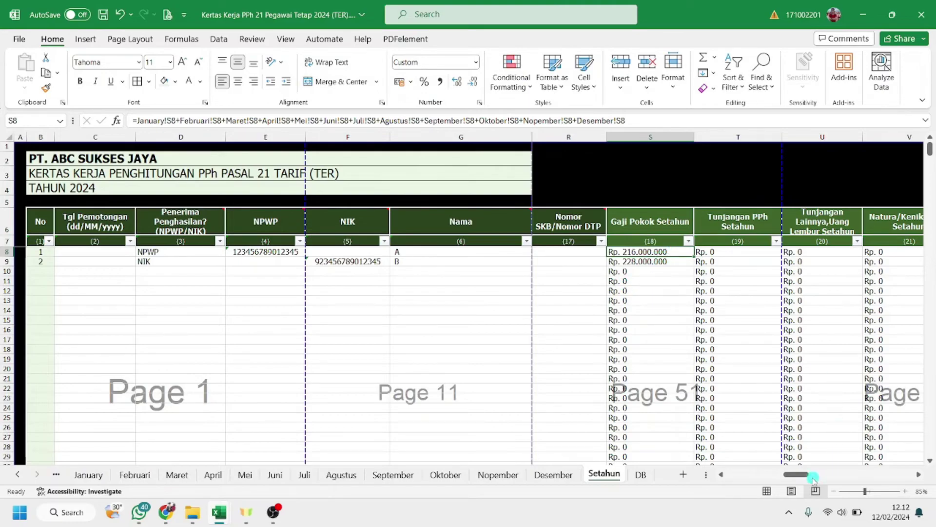
left_click(732, 248)
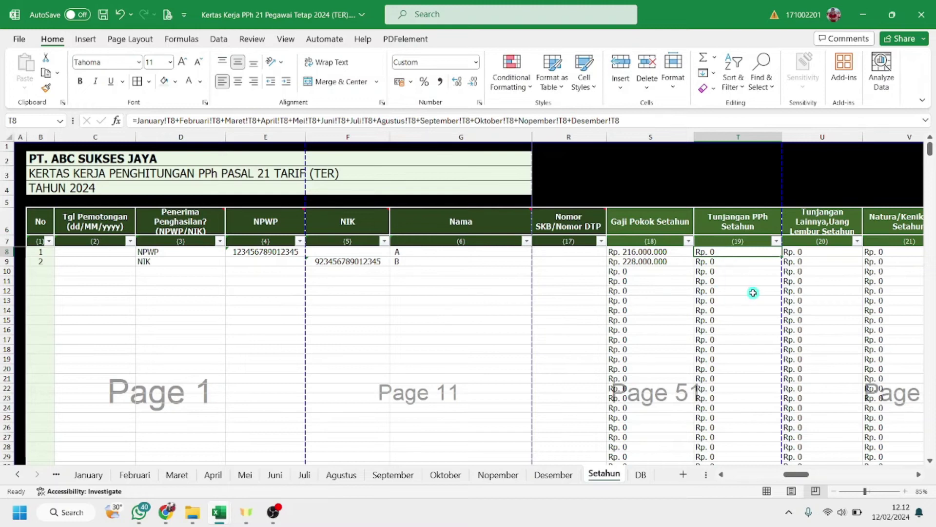
Step: Make header row 6 taller and inspect the first employee's Tunjangan Lainnya, Uang Lembur Setahun and JKK (0,89%) Setahun formulas
left_click_drag(800, 475, 811, 477)
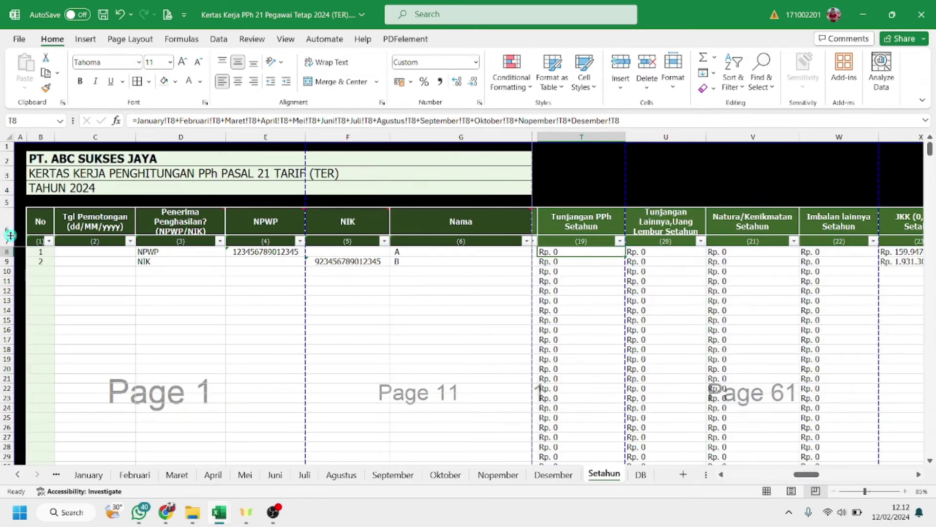
left_click_drag(9, 255, 10, 244)
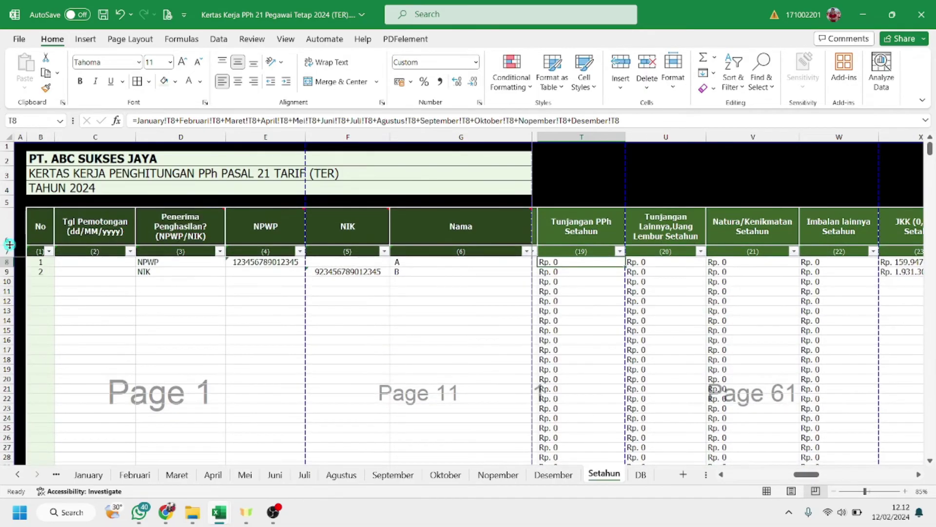
left_click(662, 262)
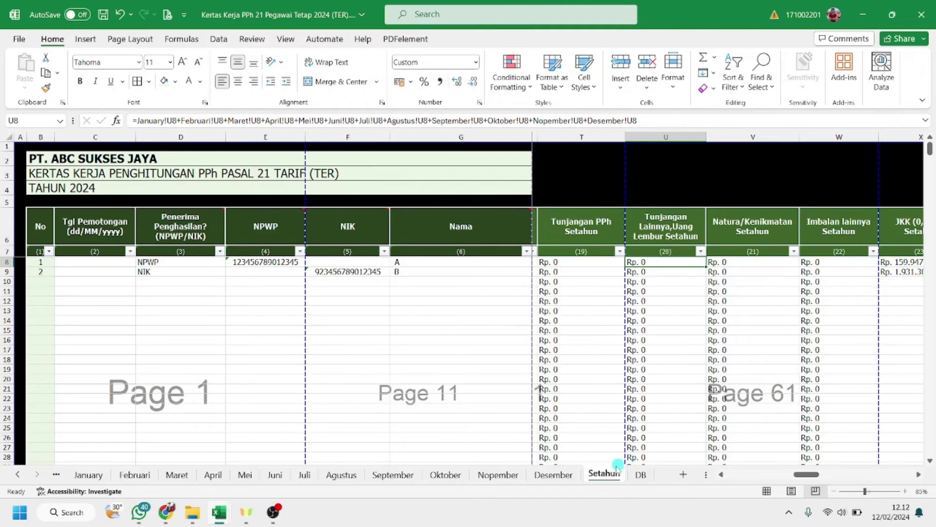
left_click_drag(806, 479, 822, 476)
left_click(707, 262)
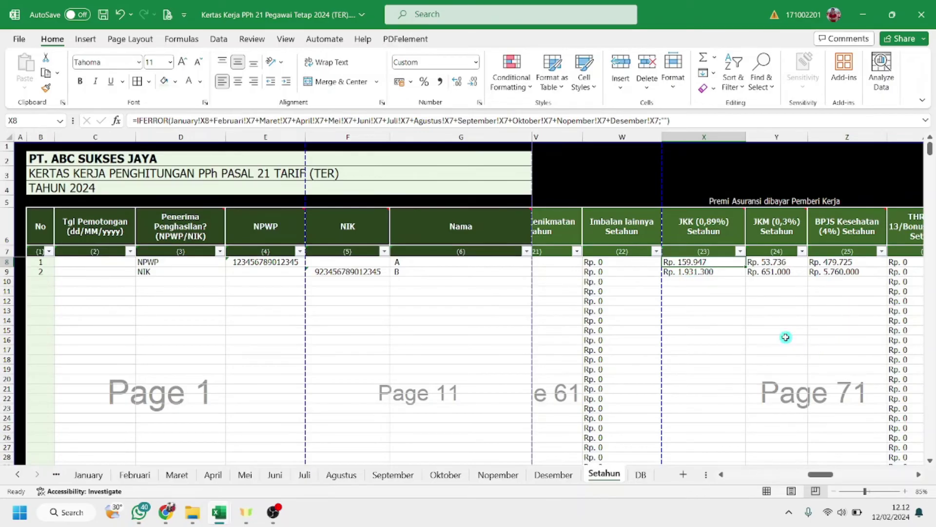
Step: Inspect the first employee's Jumlah Penghasilan Bruto, Biaya Jabatan, Iuran Pensiun and Zakat cells on the Setahun sheet
left_click_drag(819, 477, 845, 477)
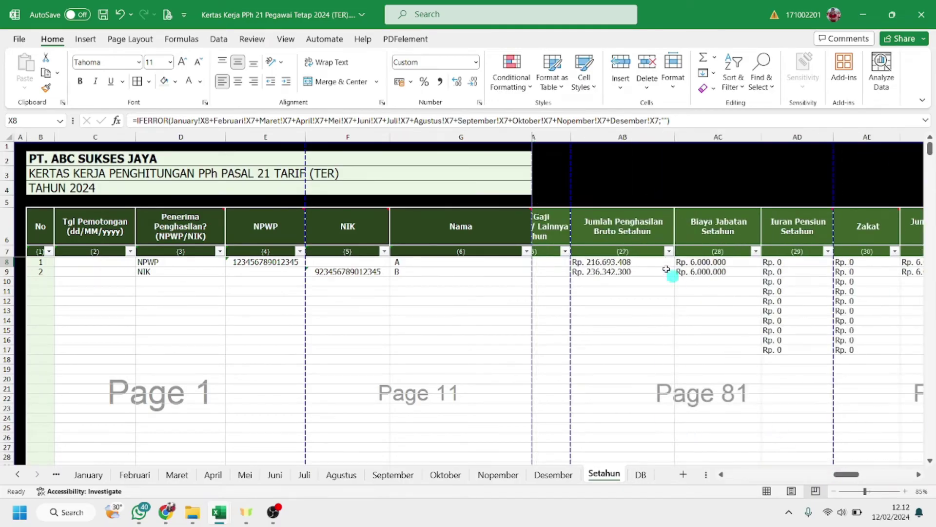
left_click(641, 261)
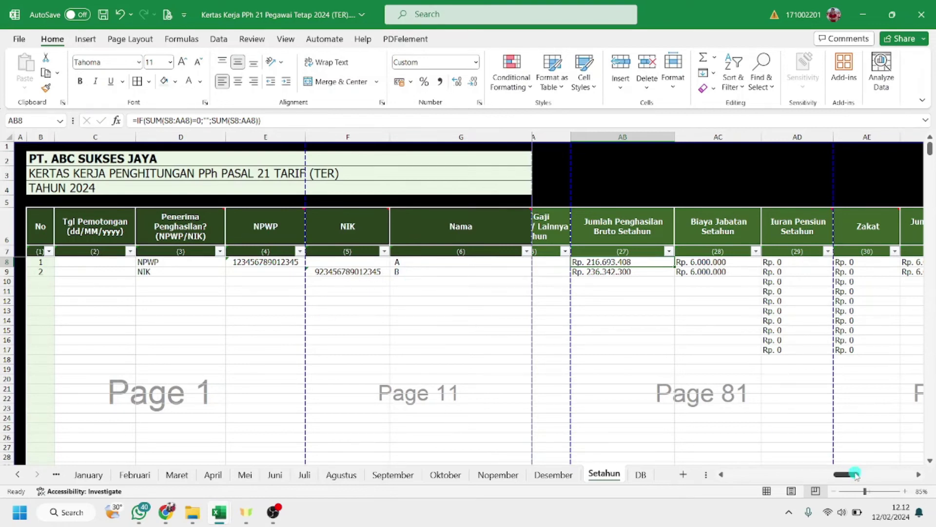
left_click(708, 262)
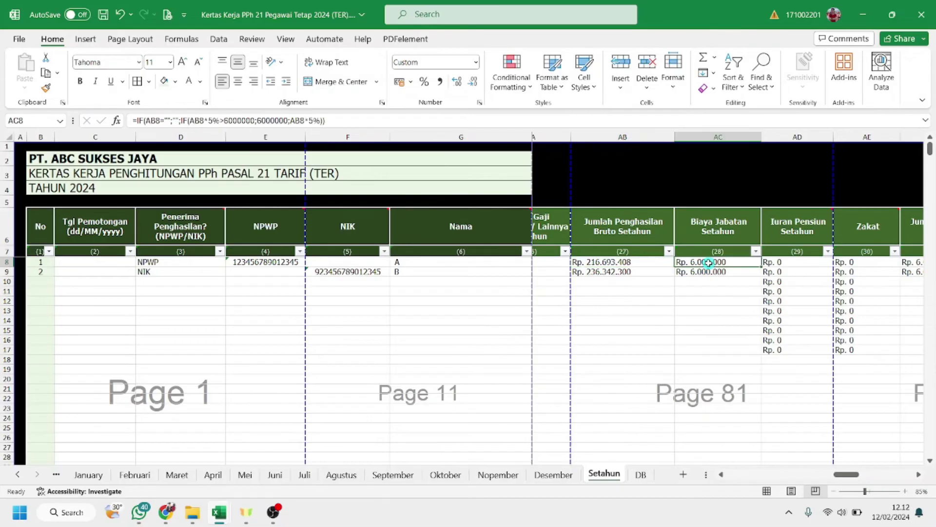
left_click(783, 263)
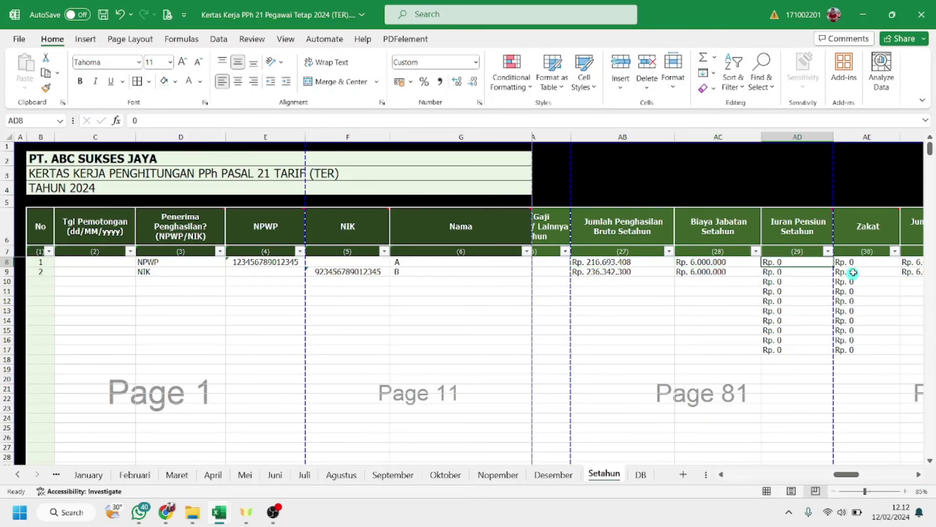
left_click(854, 262)
Step: Inspect the first employee's Jumlah Pengurang, Penghasilan Neto and PTKP formulas, and check PTKP against the Status PTKP column
left_click_drag(853, 480, 868, 474)
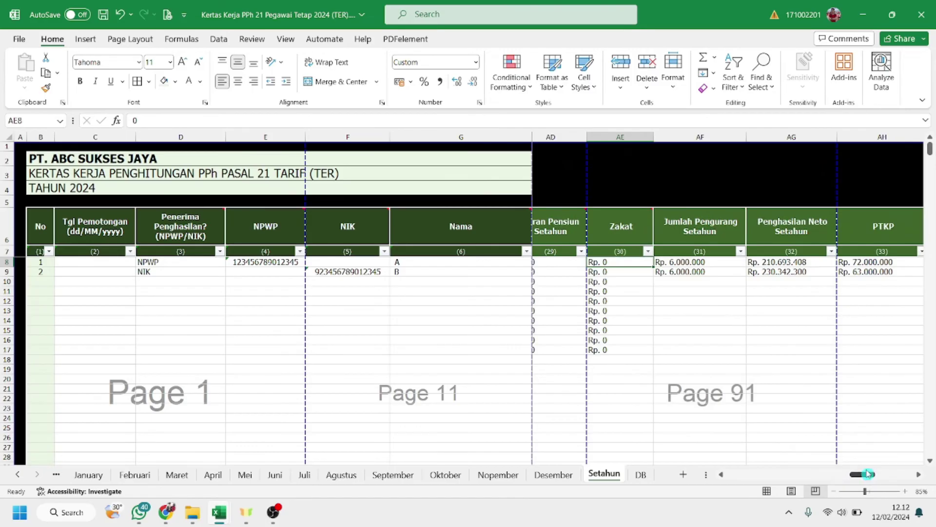
left_click(692, 262)
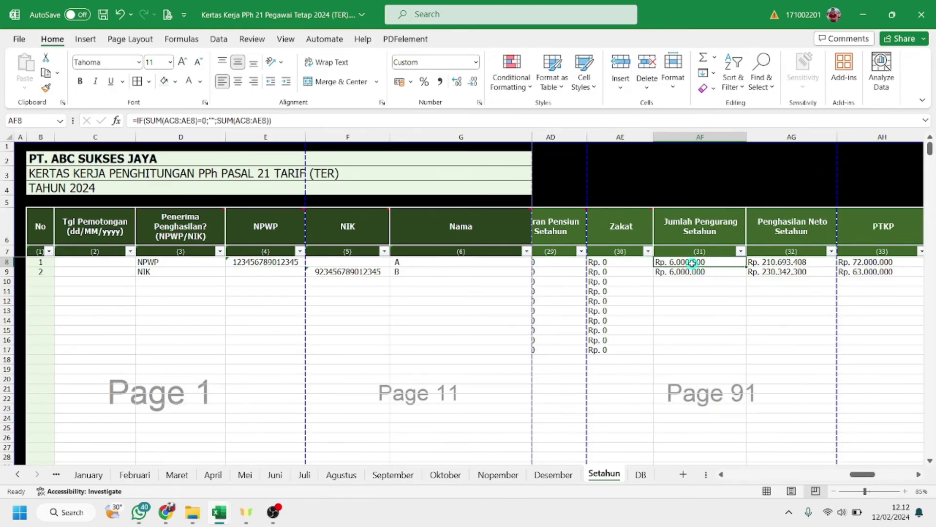
left_click(782, 262)
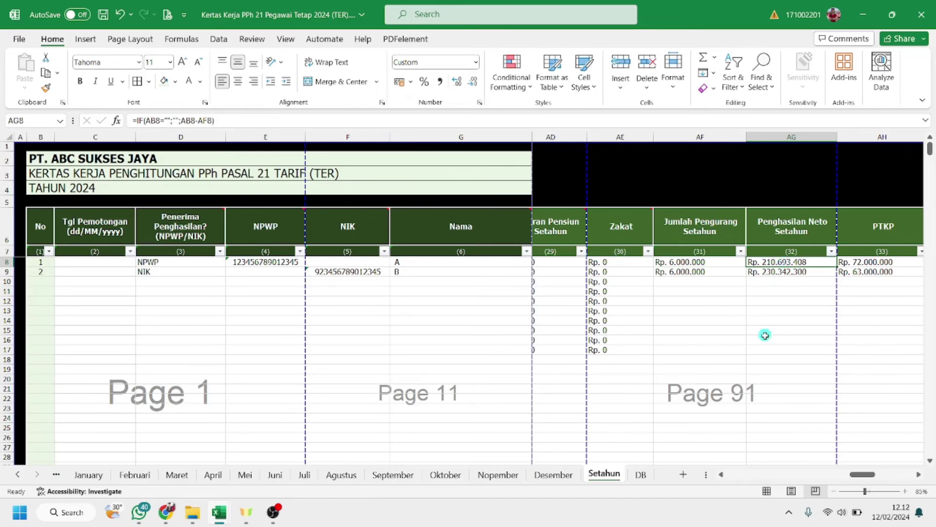
scroll(863, 476, "right", 1)
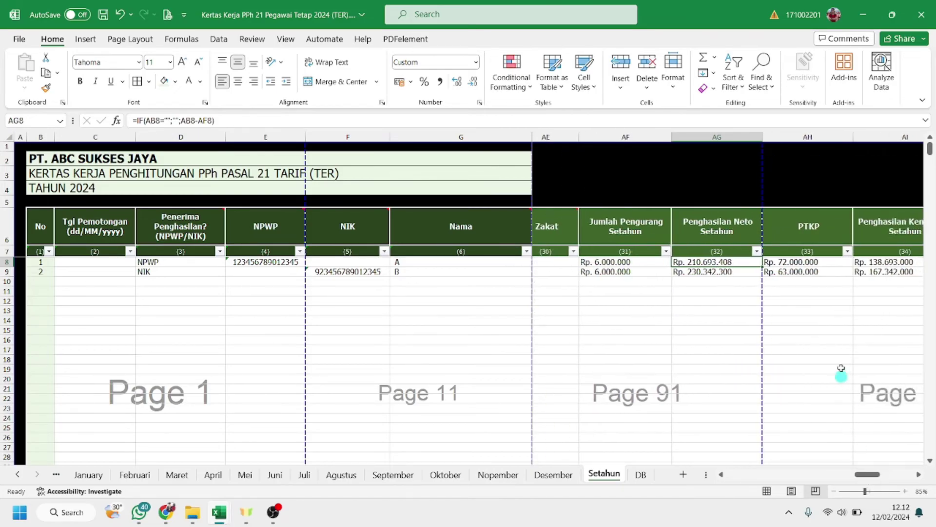
left_click(815, 260)
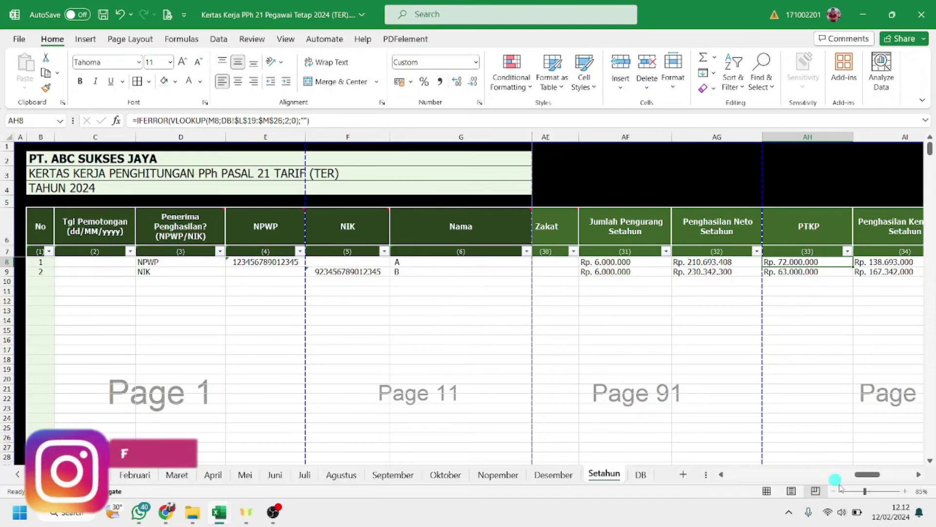
left_click_drag(872, 476, 775, 477)
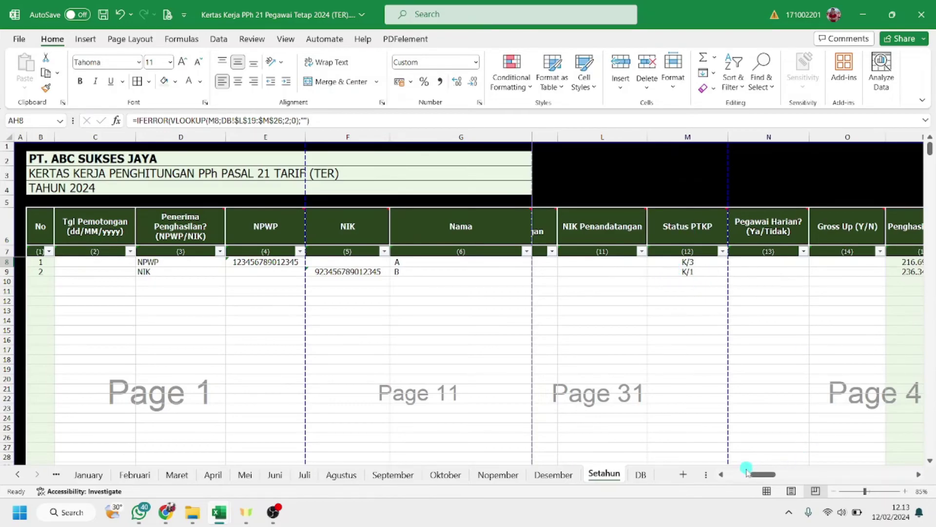
left_click_drag(754, 475, 872, 473)
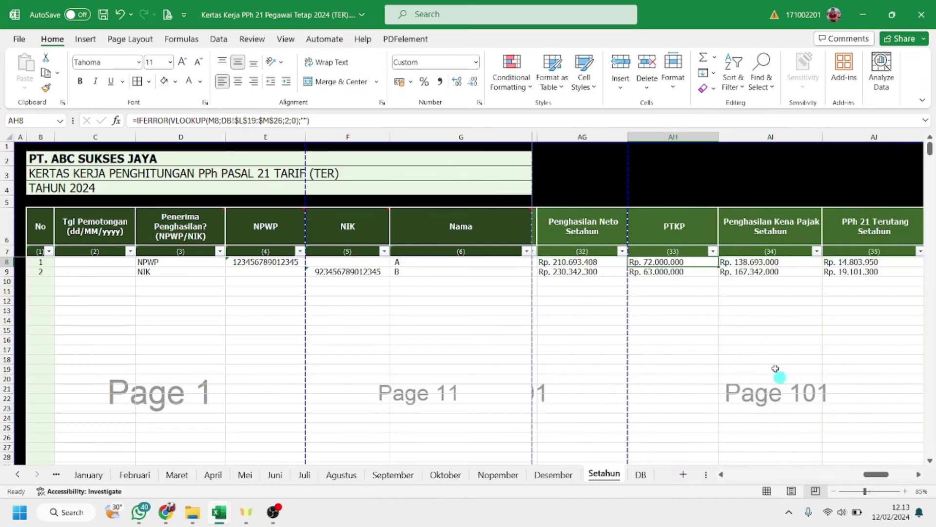
Step: Examine the first employee's Penghasilan Kena Pajak, PPh 21 Terutang, PPh 21 [Jan-Nov] sudah dilunasi and PPh 21 Kurang/Lebih Bayar formulas
left_click(770, 262)
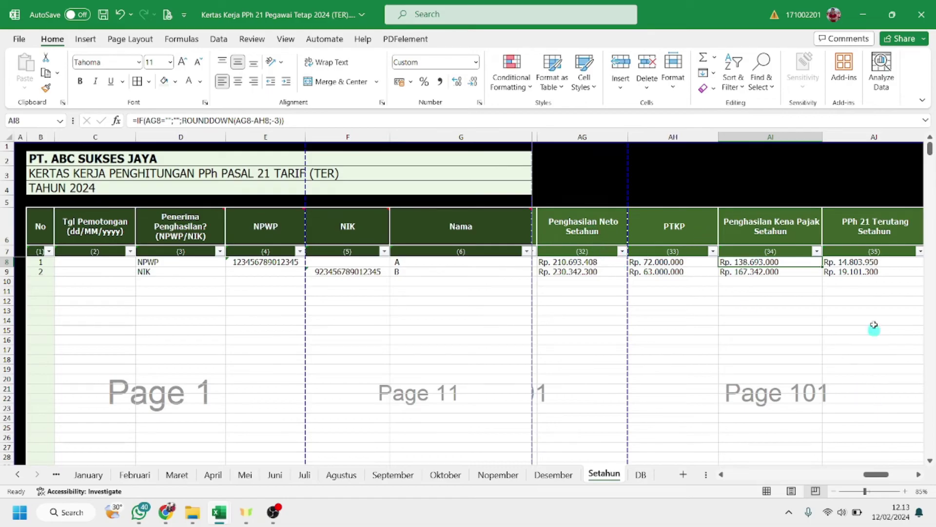
left_click(856, 261)
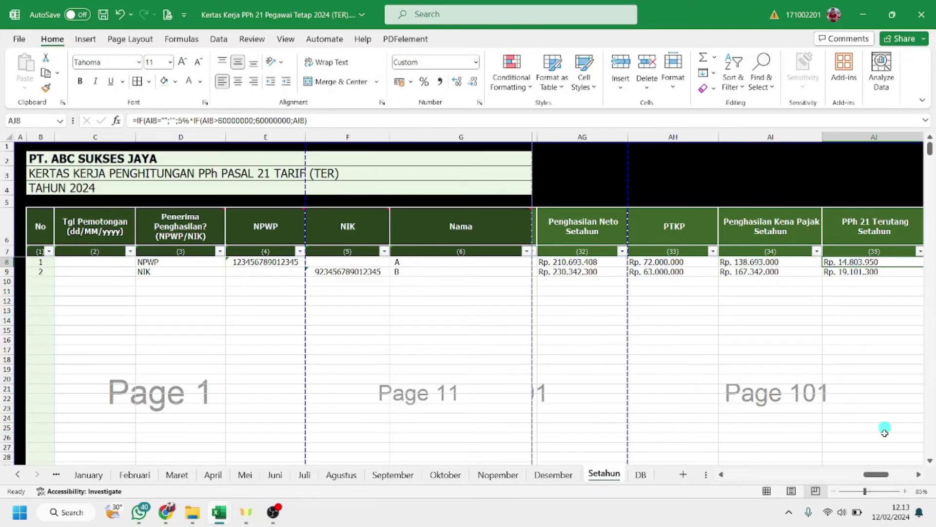
left_click_drag(877, 473, 896, 479)
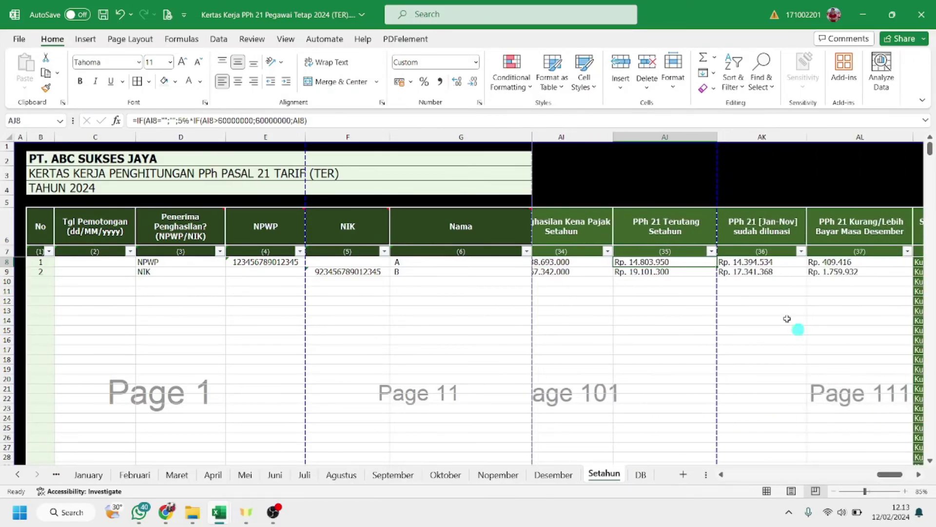
left_click(754, 264)
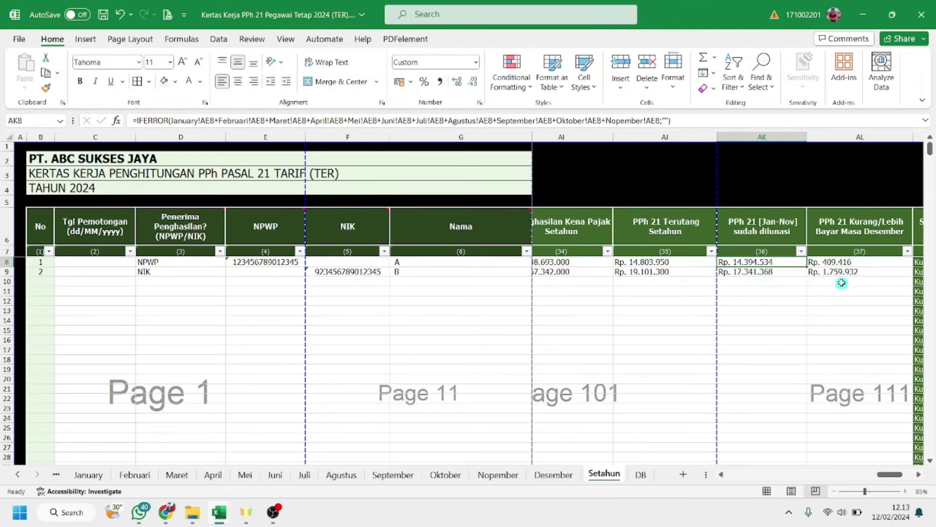
left_click_drag(881, 474, 887, 474)
left_click(754, 262)
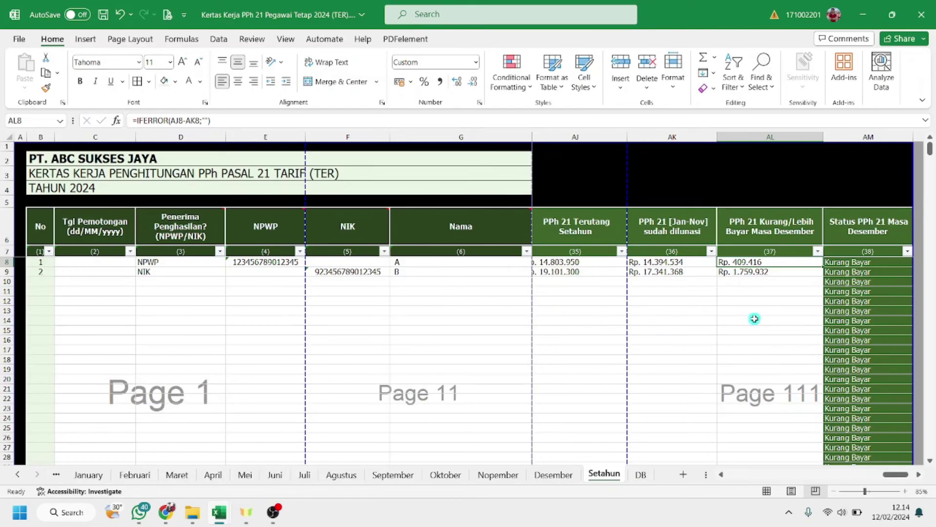
Step: Check both employees' Status PPh 21 Masa Desember formulas and the second employee's PPh 21 Kurang/Lebih Bayar cell
left_click_drag(899, 475, 903, 475)
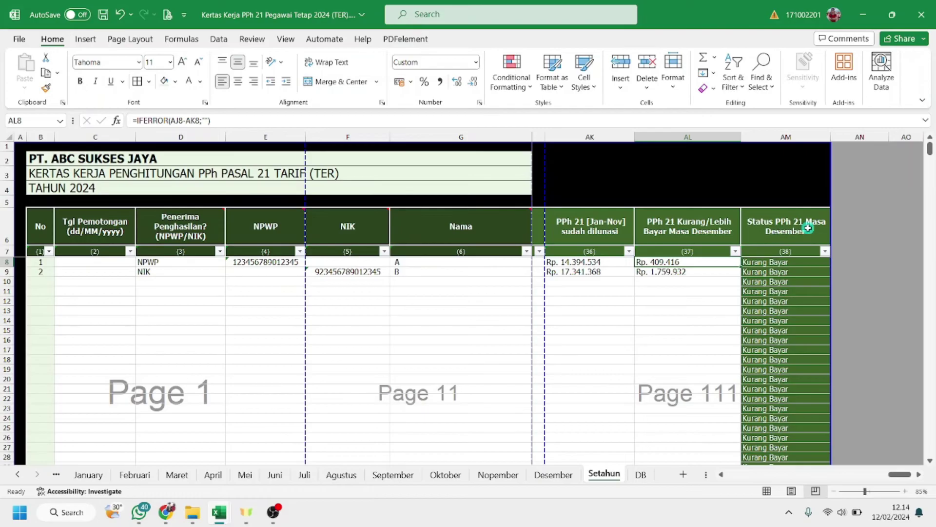
left_click(786, 264)
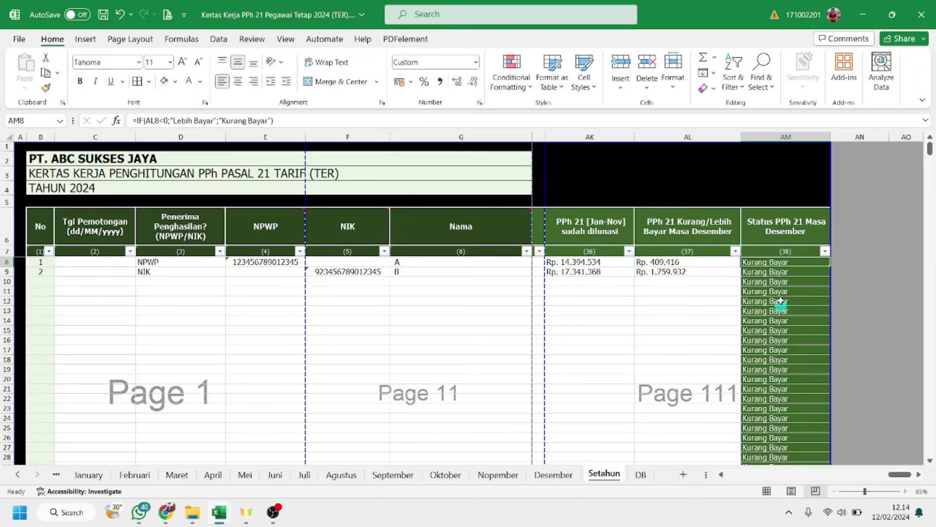
left_click(779, 272)
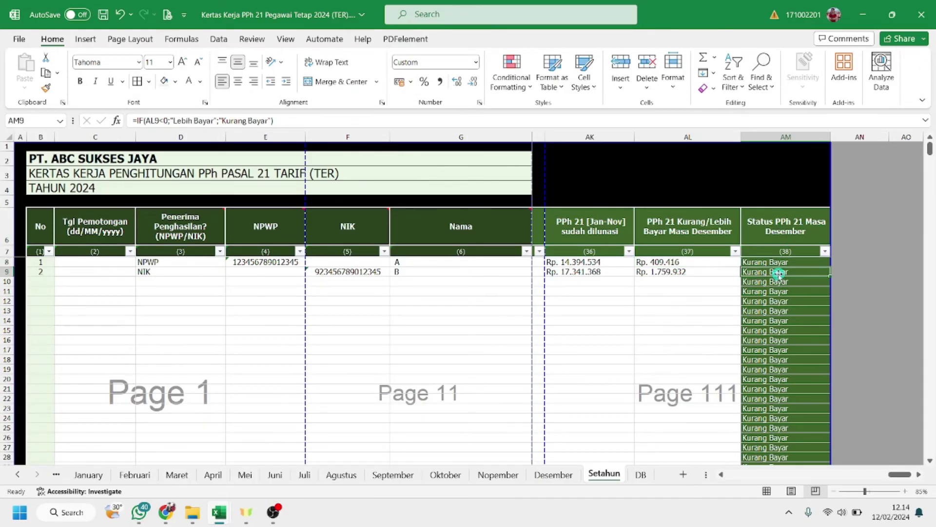
left_click(685, 274)
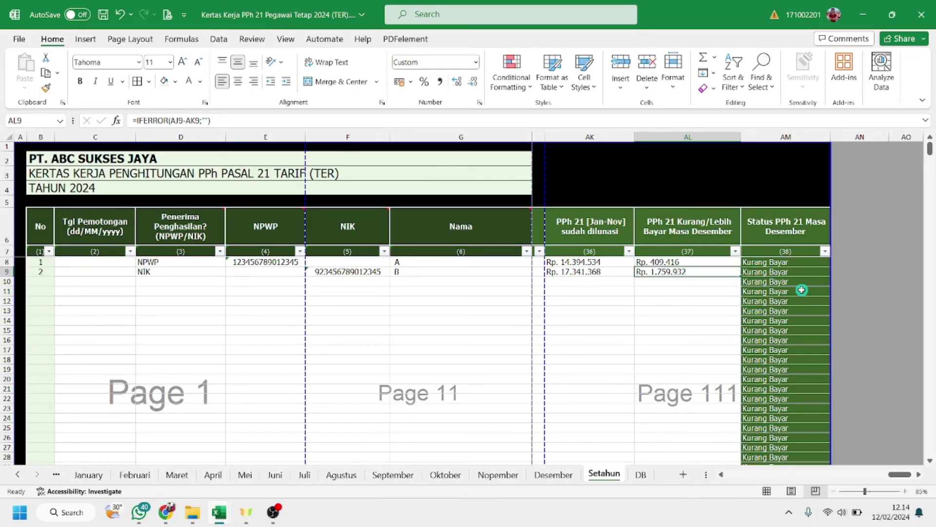
Step: Enter -700000 as a test amount in row 10 of the PPh 21 Kurang/Lebih Bayar Masa Desember column
left_click(671, 283)
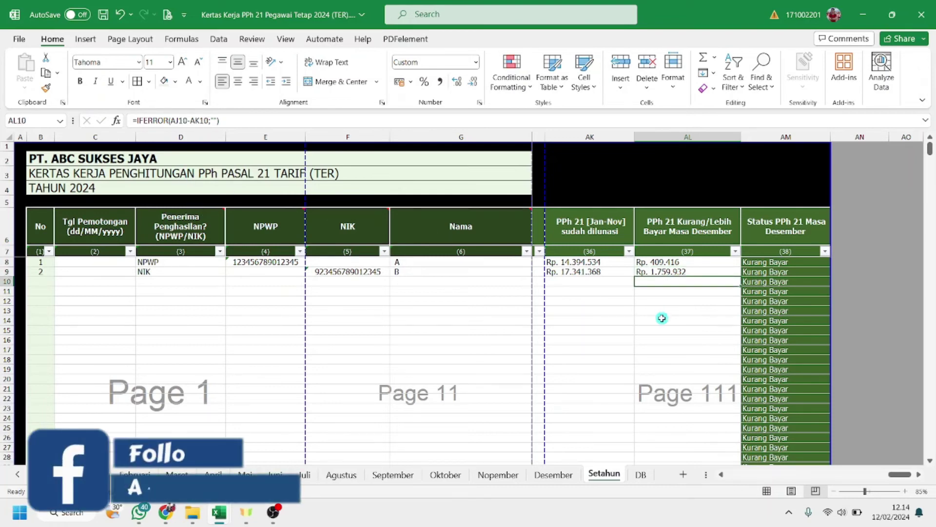
type("-700000")
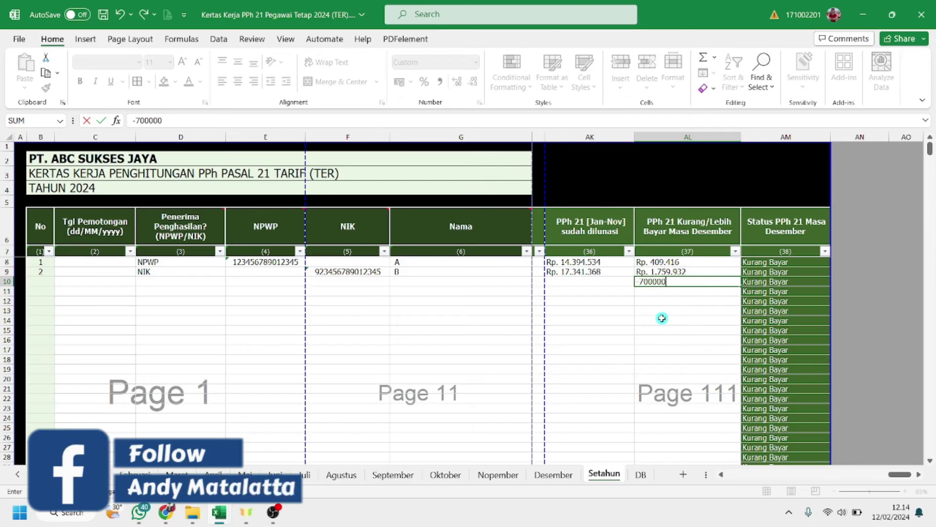
key("Return")
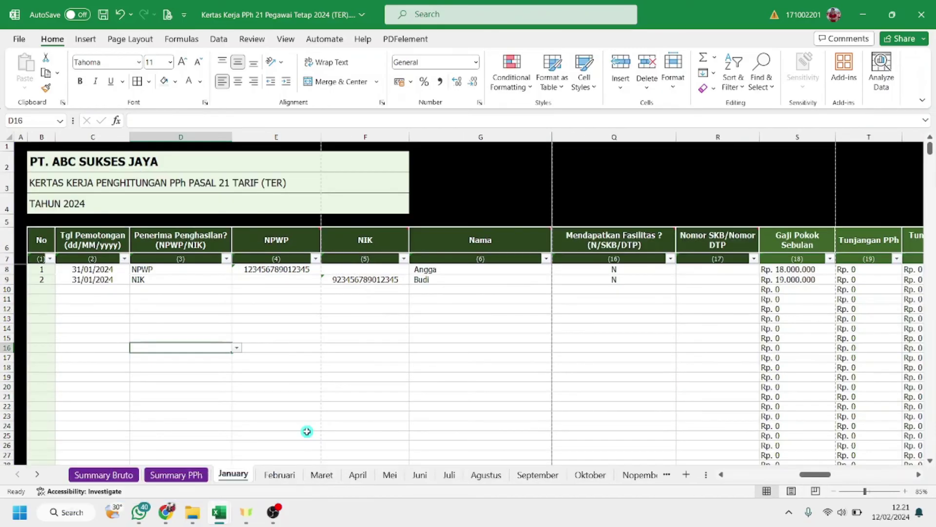
Step: Copy both employees' data on the January sheet from Tgl Pemotongan through Nomor SKB/Nomor DTP, cells C8:R9
left_click(81, 270)
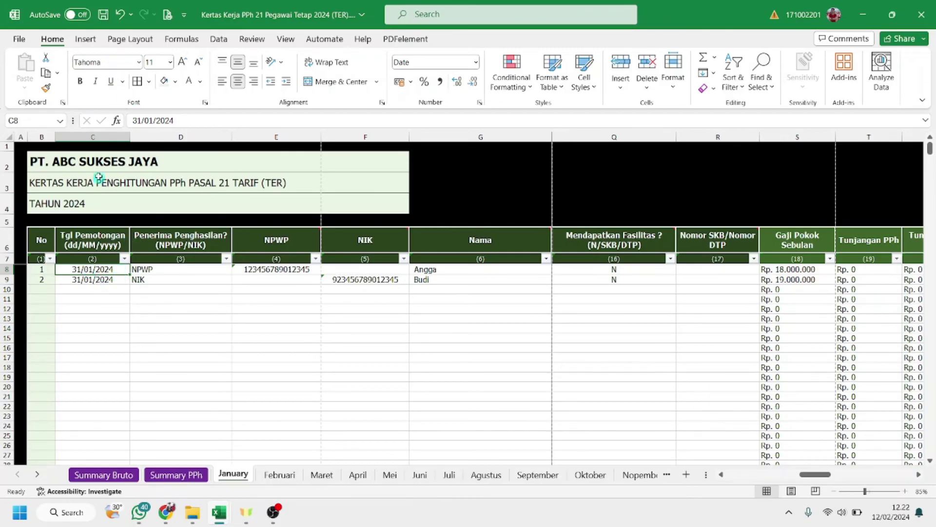
left_click(103, 137)
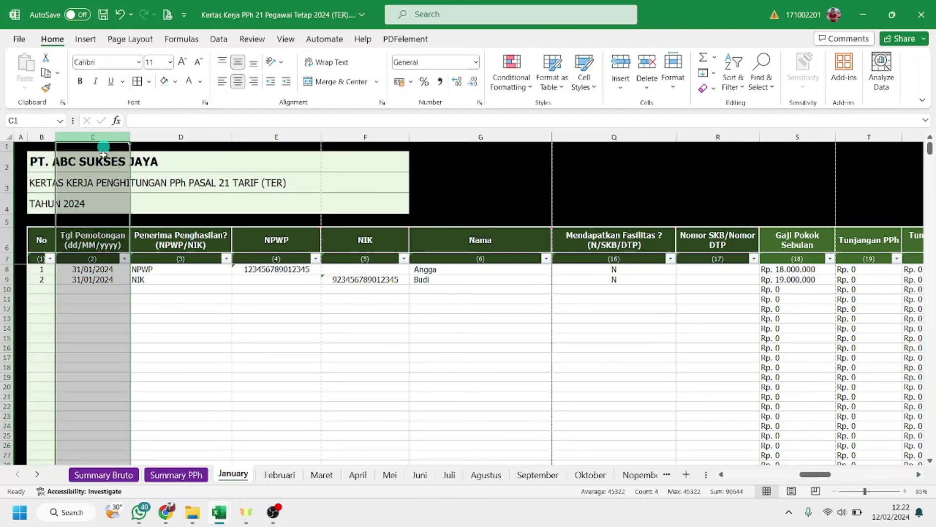
left_click(99, 269)
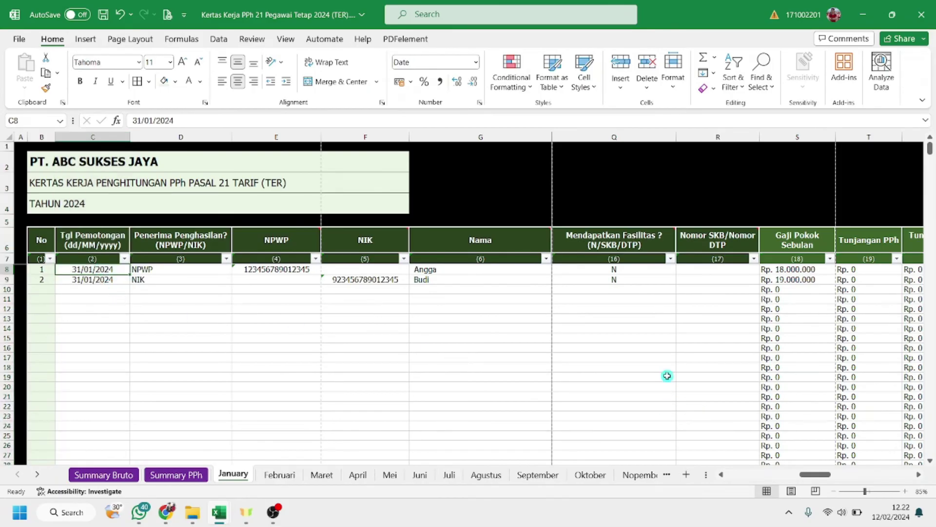
mouse_move(818, 476)
left_mouse_down()
mouse_move(734, 481)
mouse_move(842, 479)
mouse_move(819, 474)
left_mouse_up()
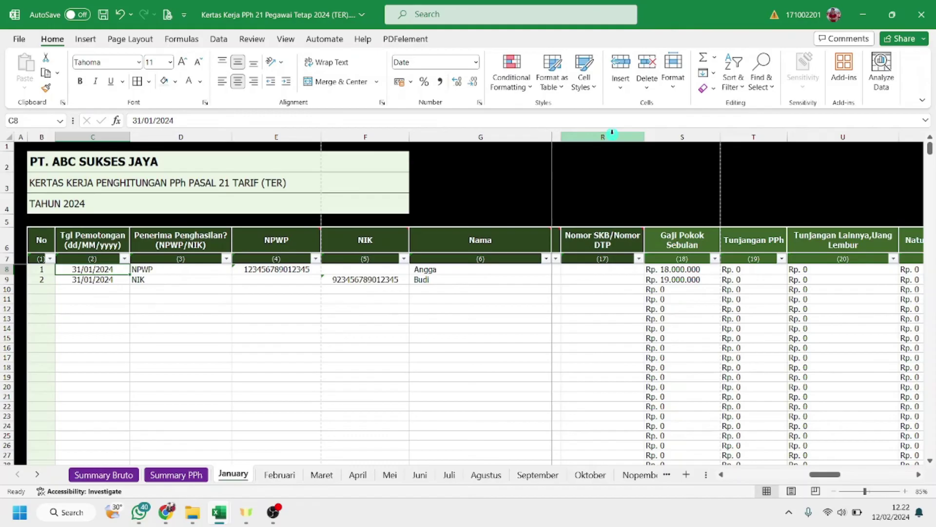
left_click(618, 281, "shift")
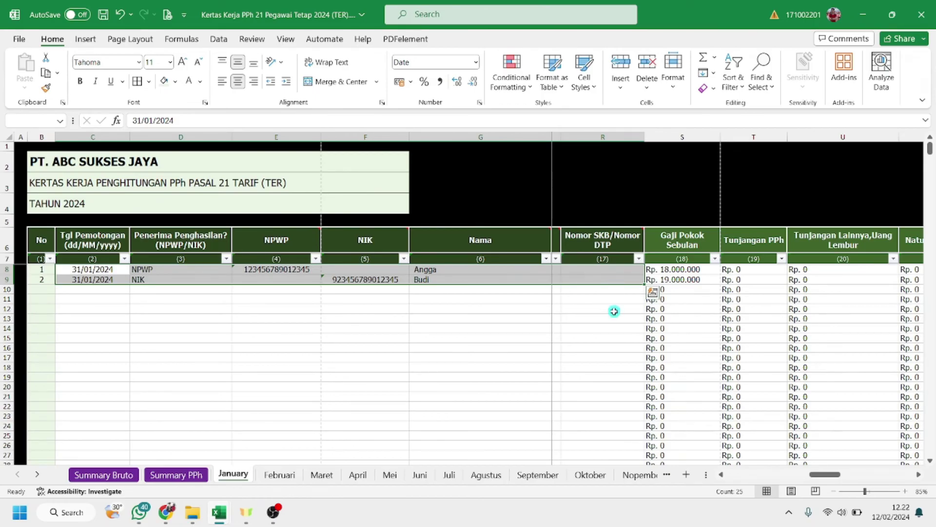
key("ctrl+c")
key("ctrl+q")
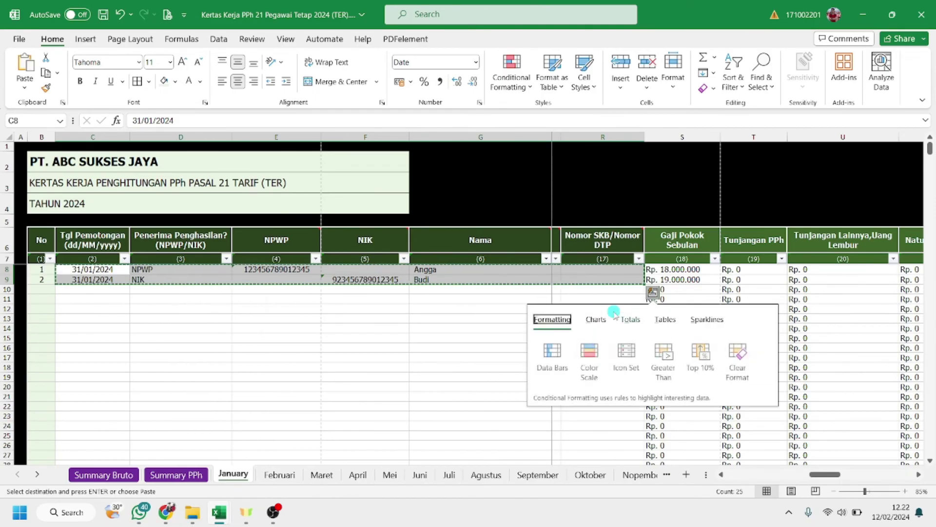
Step: Switch to the FORMAT_UPLOAD_EBUPOT21 workbook and paste the copied data as values only at cell B3 of sheet 21
key("alt+Tab")
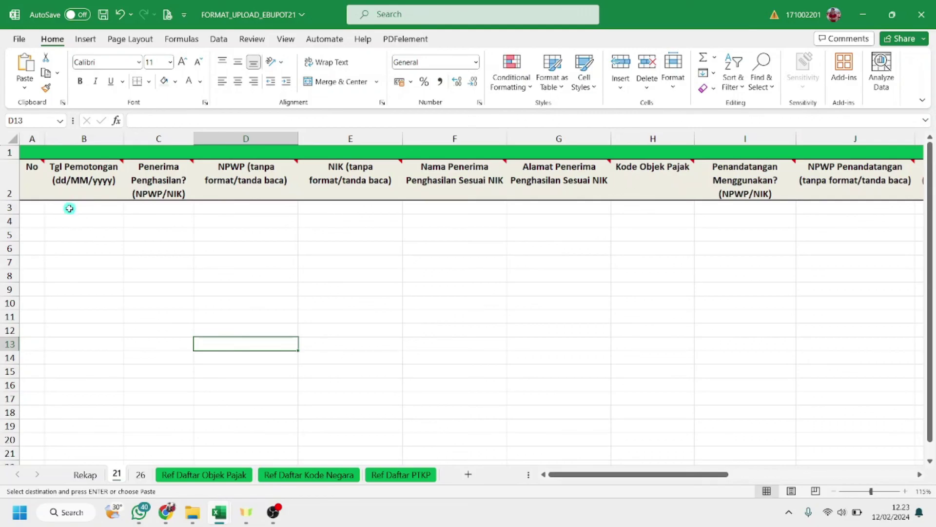
left_click(69, 209)
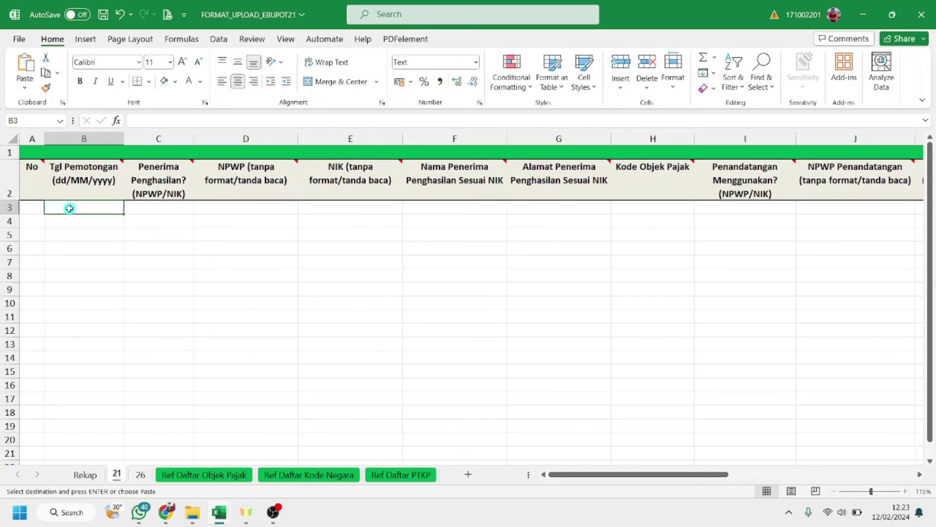
right_click(69, 208)
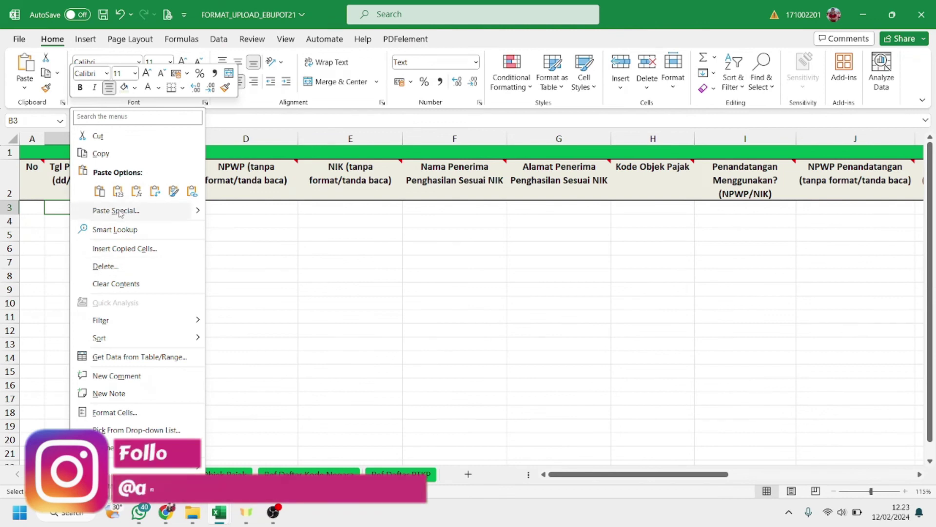
left_click(117, 192)
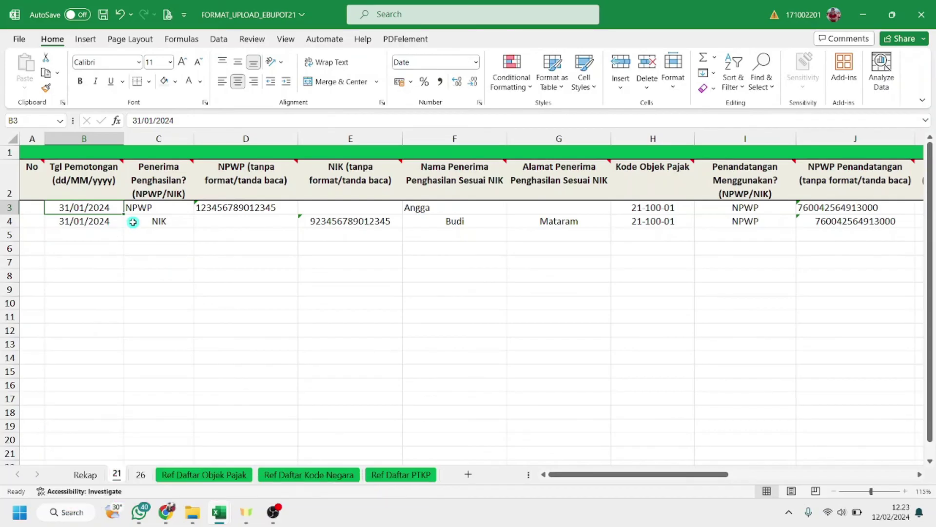
Step: Review the pasted columns on sheet 21 and left-align rows 3 and 4
left_click(227, 210)
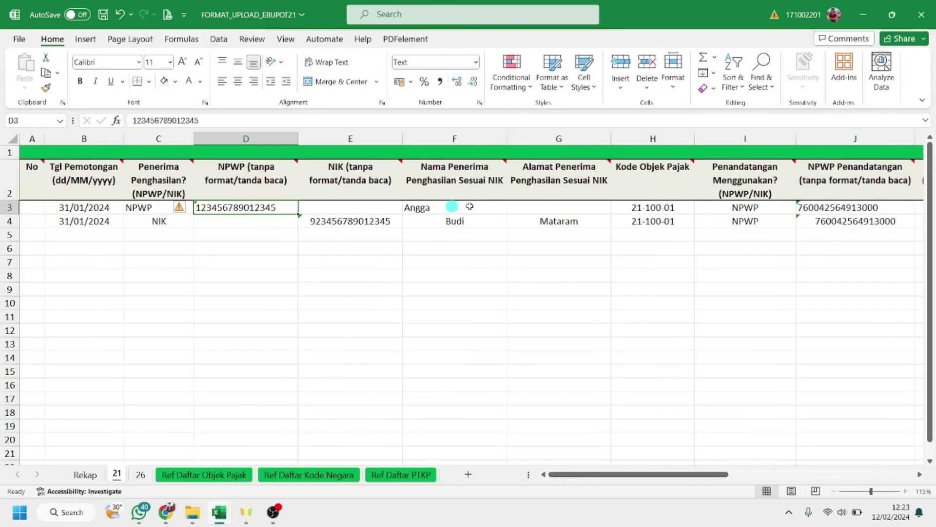
left_click_drag(709, 474, 288, 354)
left_click_drag(10, 207, 11, 220)
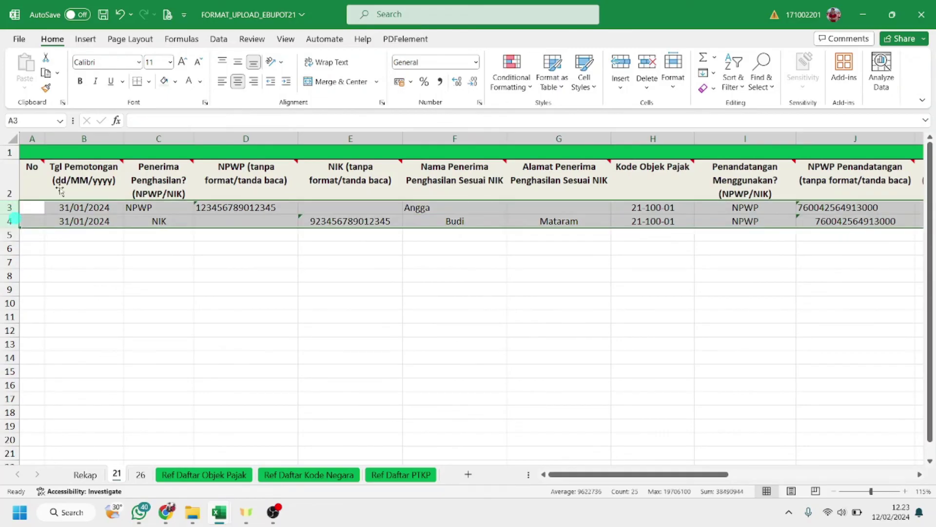
left_click(222, 82)
left_click(209, 317)
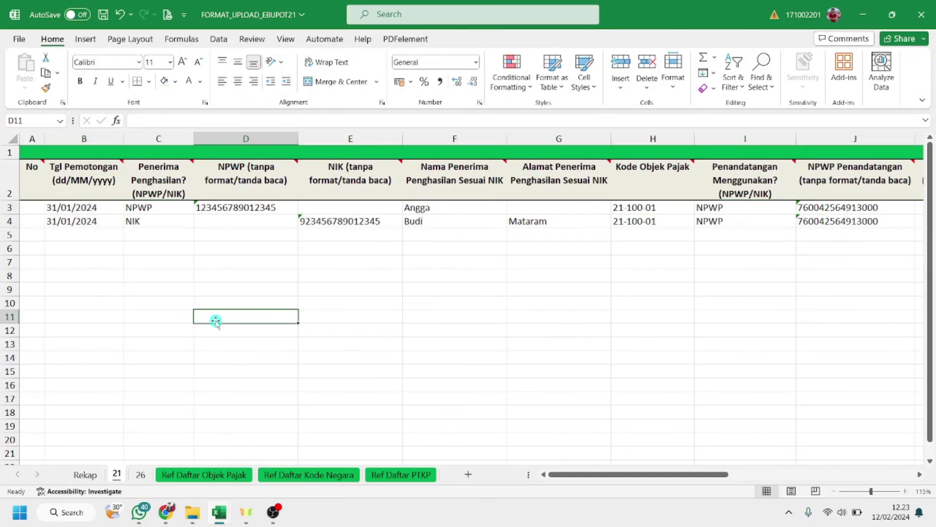
Step: Set Jumlah Bukti Potong PPh Pasal 21 to 2 on the Rekap sheet and save the workbook after checking Masa Pajak and Tahun Pajak
left_click(86, 474)
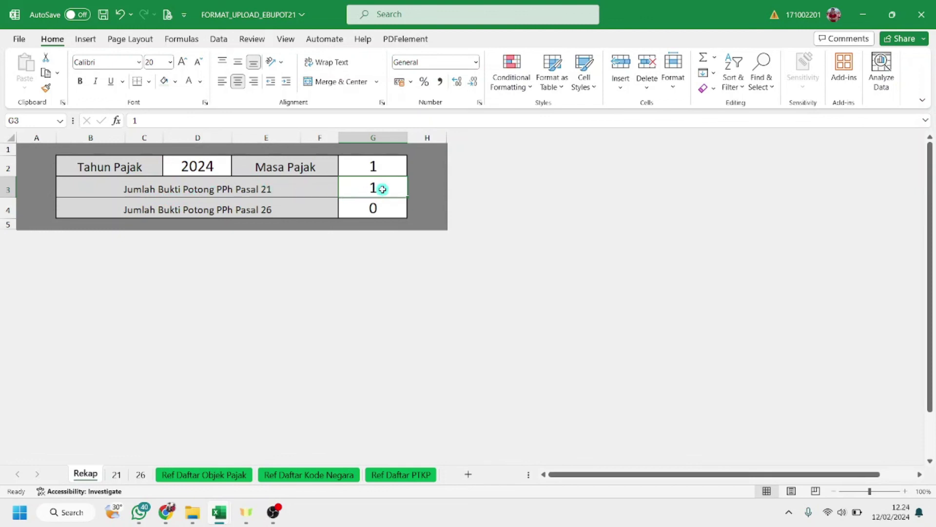
type("2")
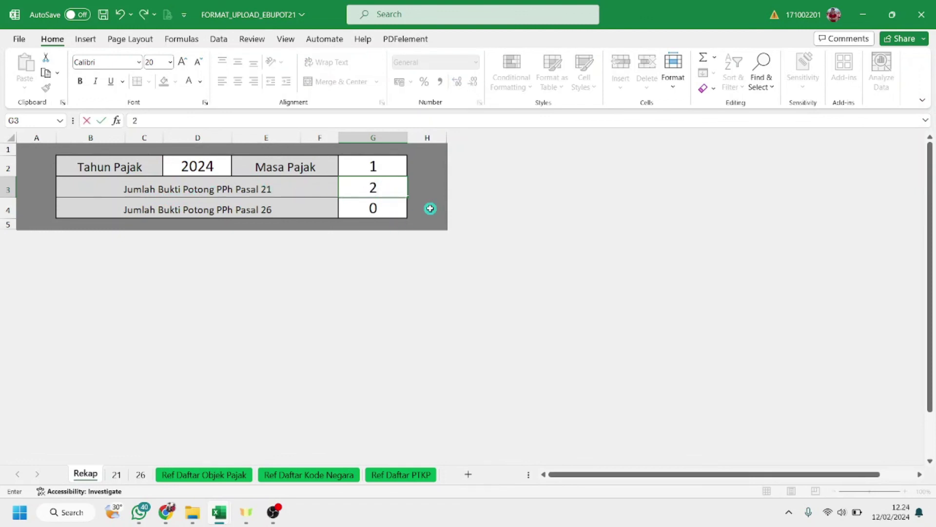
left_click(427, 207)
left_click(393, 166)
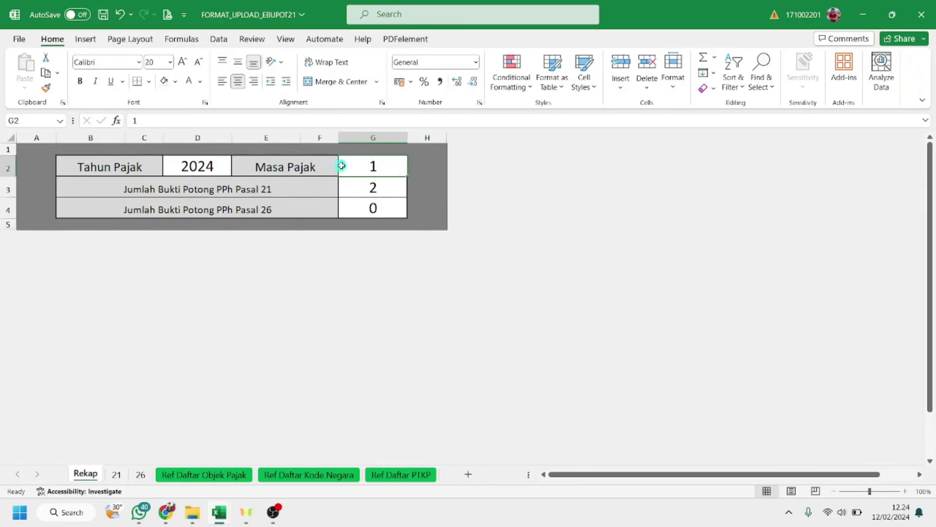
left_click(217, 167)
key("ctrl+s")
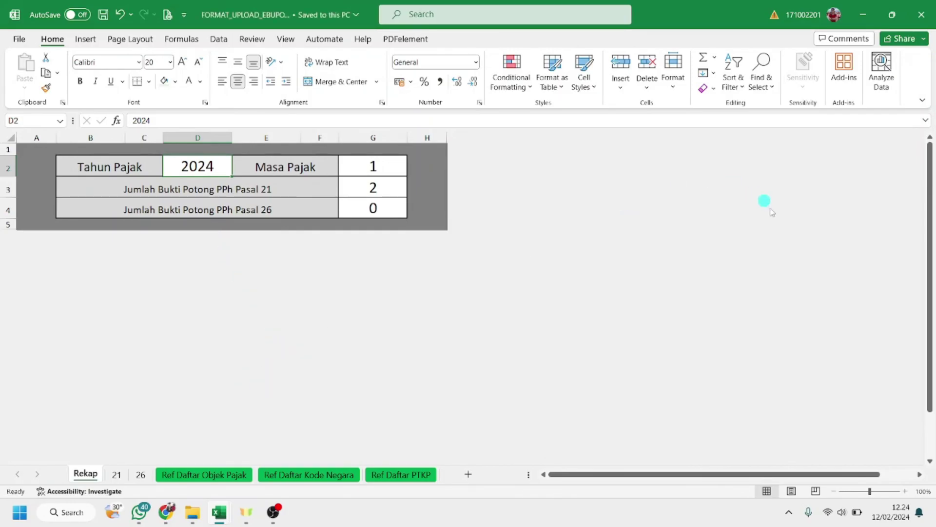
left_click(116, 474)
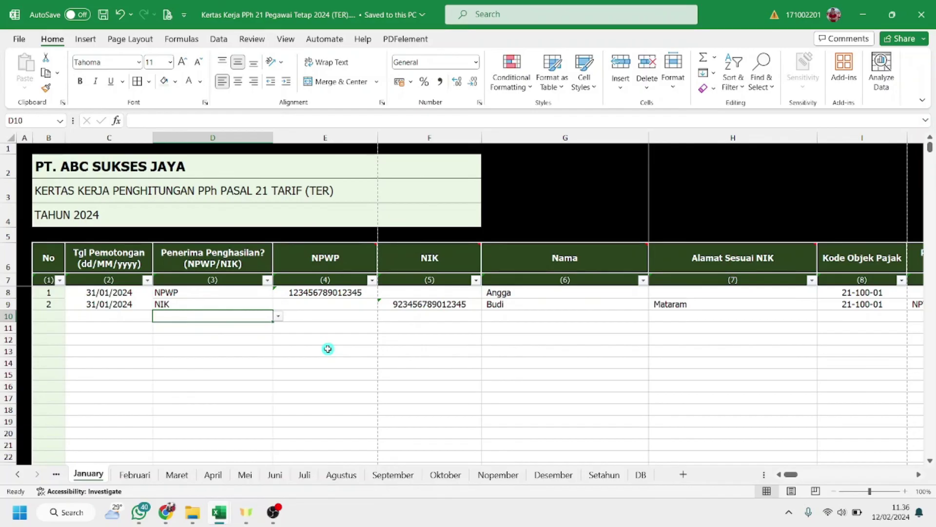
Step: Switch to Chrome, open the Google reviews of the tax consultancy found in the search, and start writing a review
key("alt+Tab")
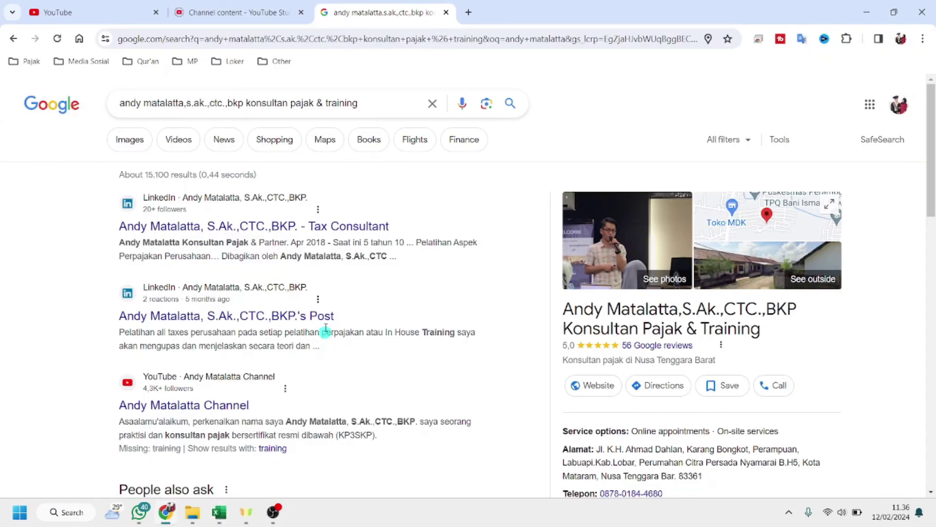
left_click_drag(378, 106, 116, 111)
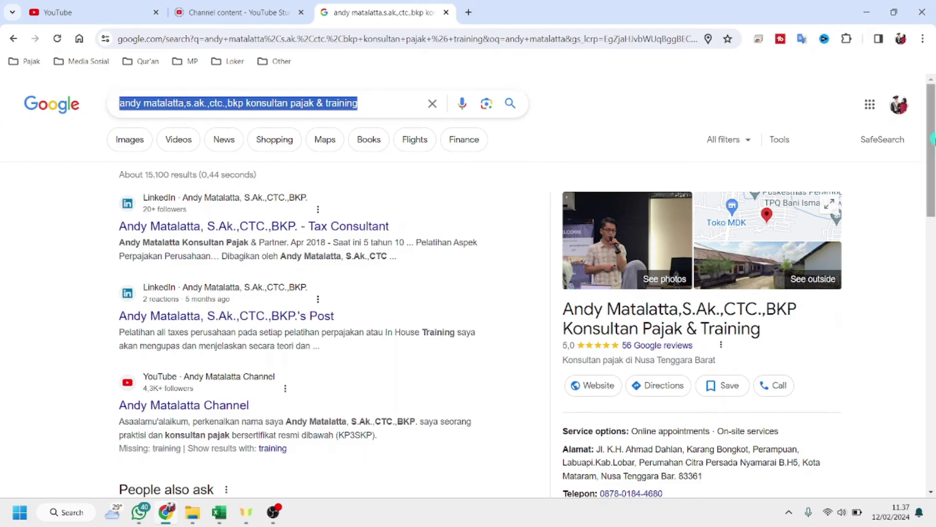
scroll(898, 215, "down", 2)
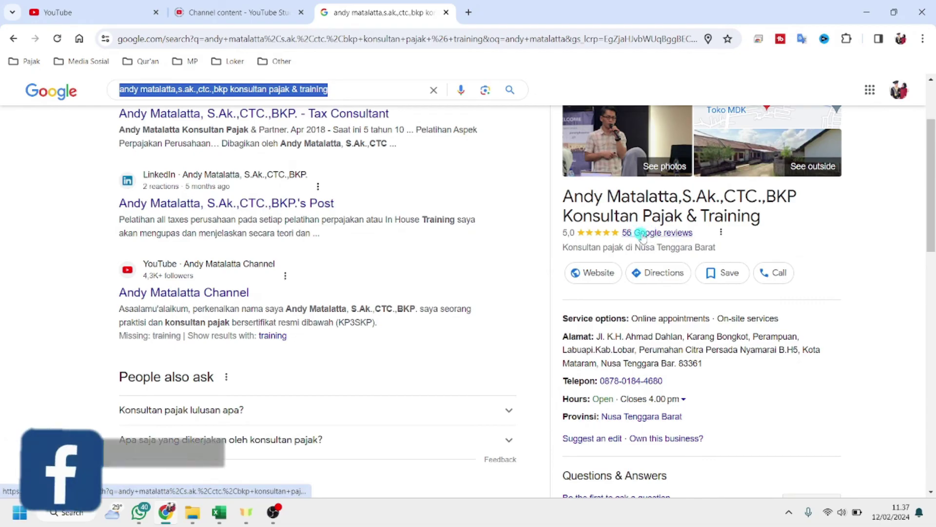
left_click(680, 233)
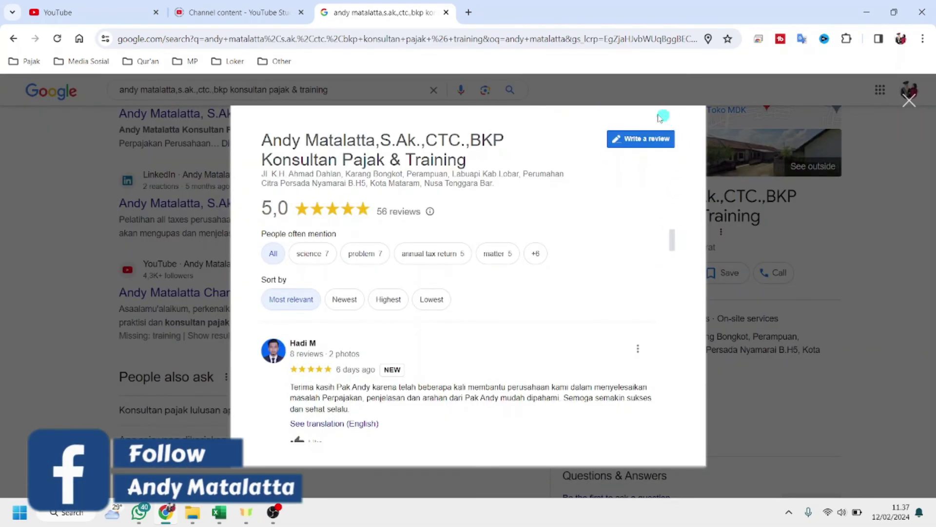
left_click(648, 140)
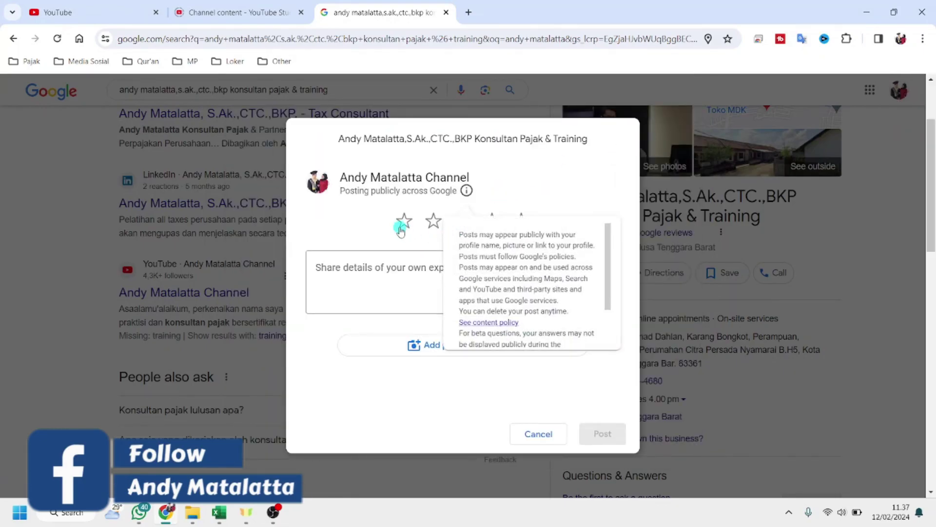
Step: Give the tax consultancy a five-star rating in the review form and close its reviews
left_click(401, 227)
left_click(433, 222)
left_click(463, 222)
left_click(491, 222)
left_click(519, 222)
left_click(428, 268)
left_click(405, 276)
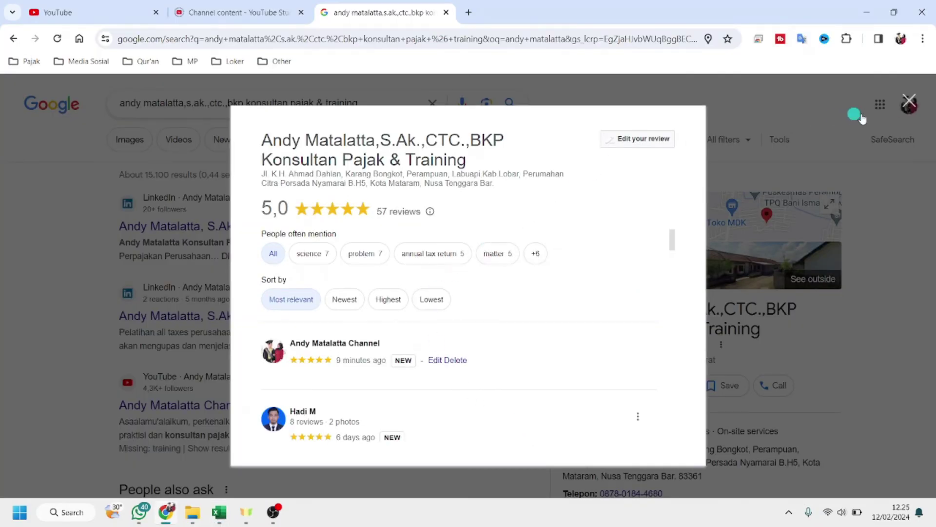
left_click(910, 102)
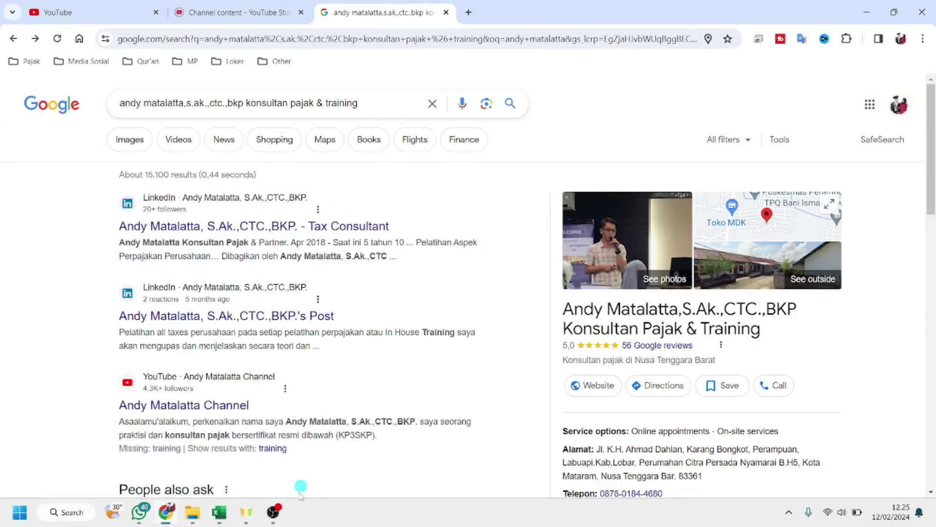